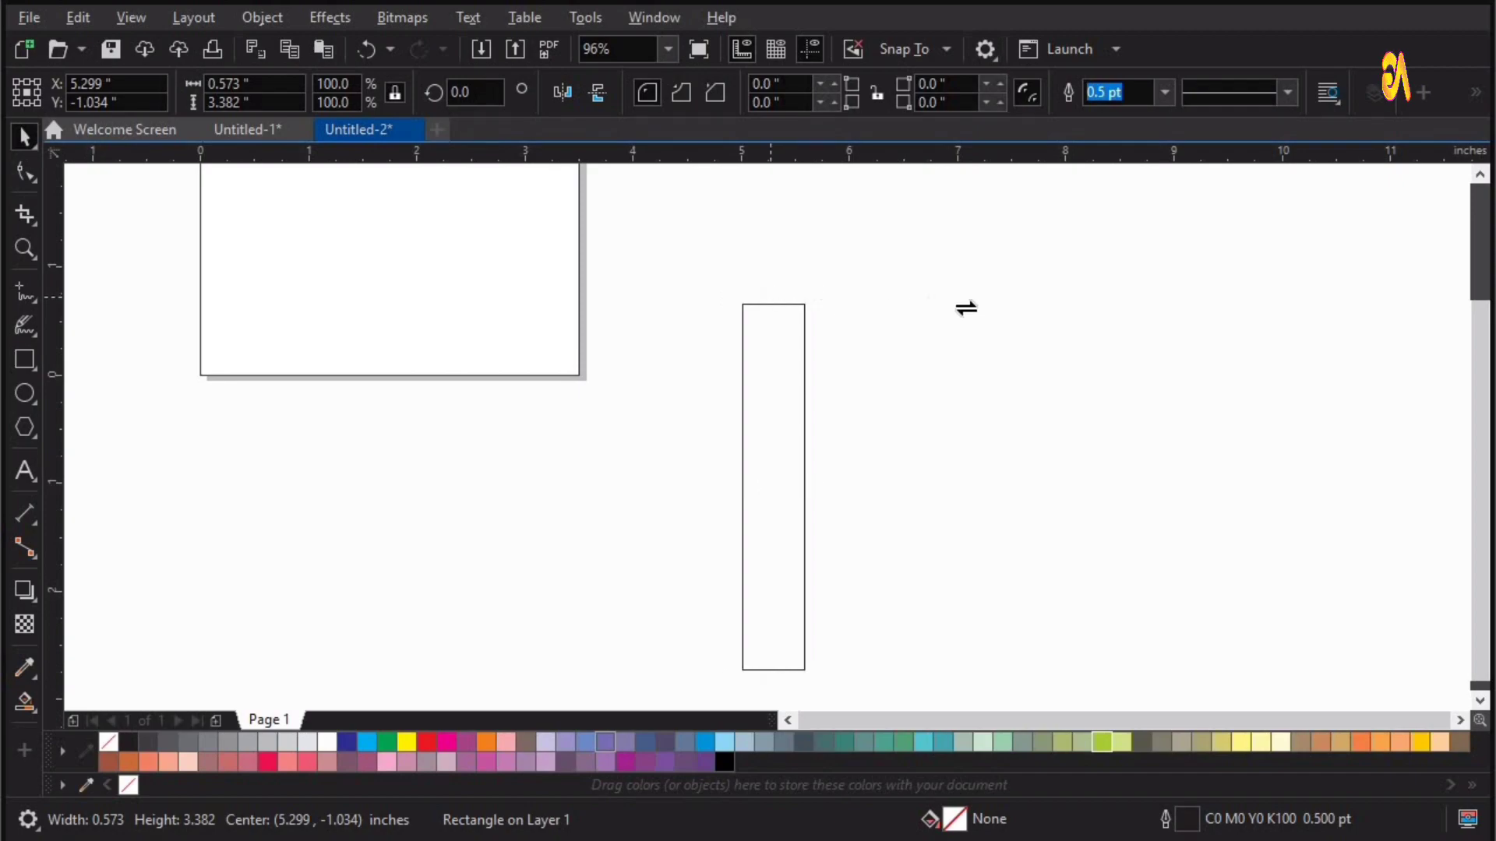
Step: Skew the narrow vertical rectangle into a right-leaning strip about 2.53 in wide and mirror a copy of it directly above
mouse_move(966, 308)
mouse_down()
mouse_move(988, 311)
mouse_move(970, 325)
mouse_up()
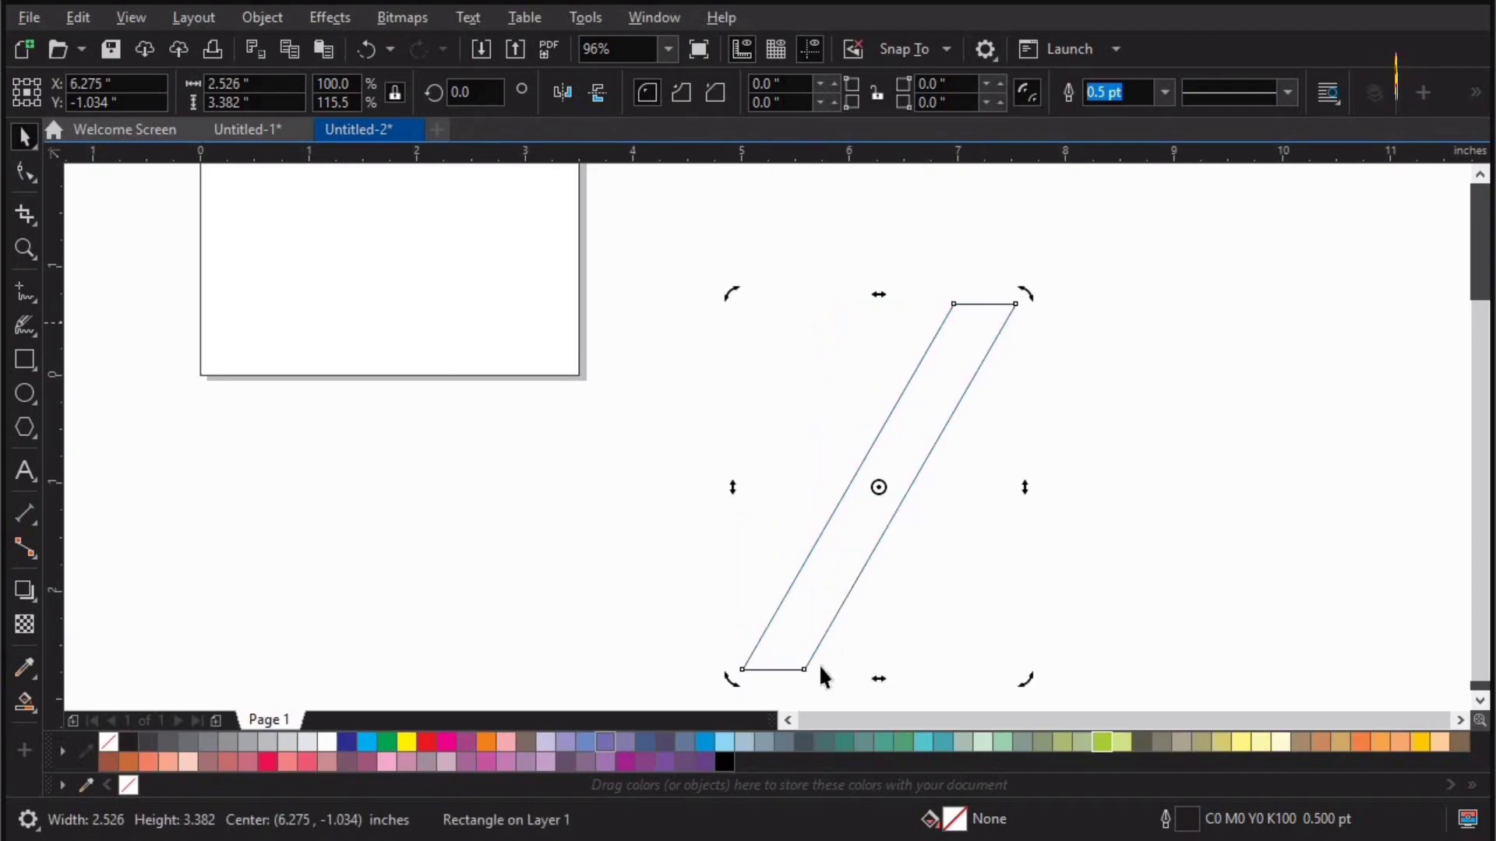
key(F6)
scroll(856, 680, down, 2)
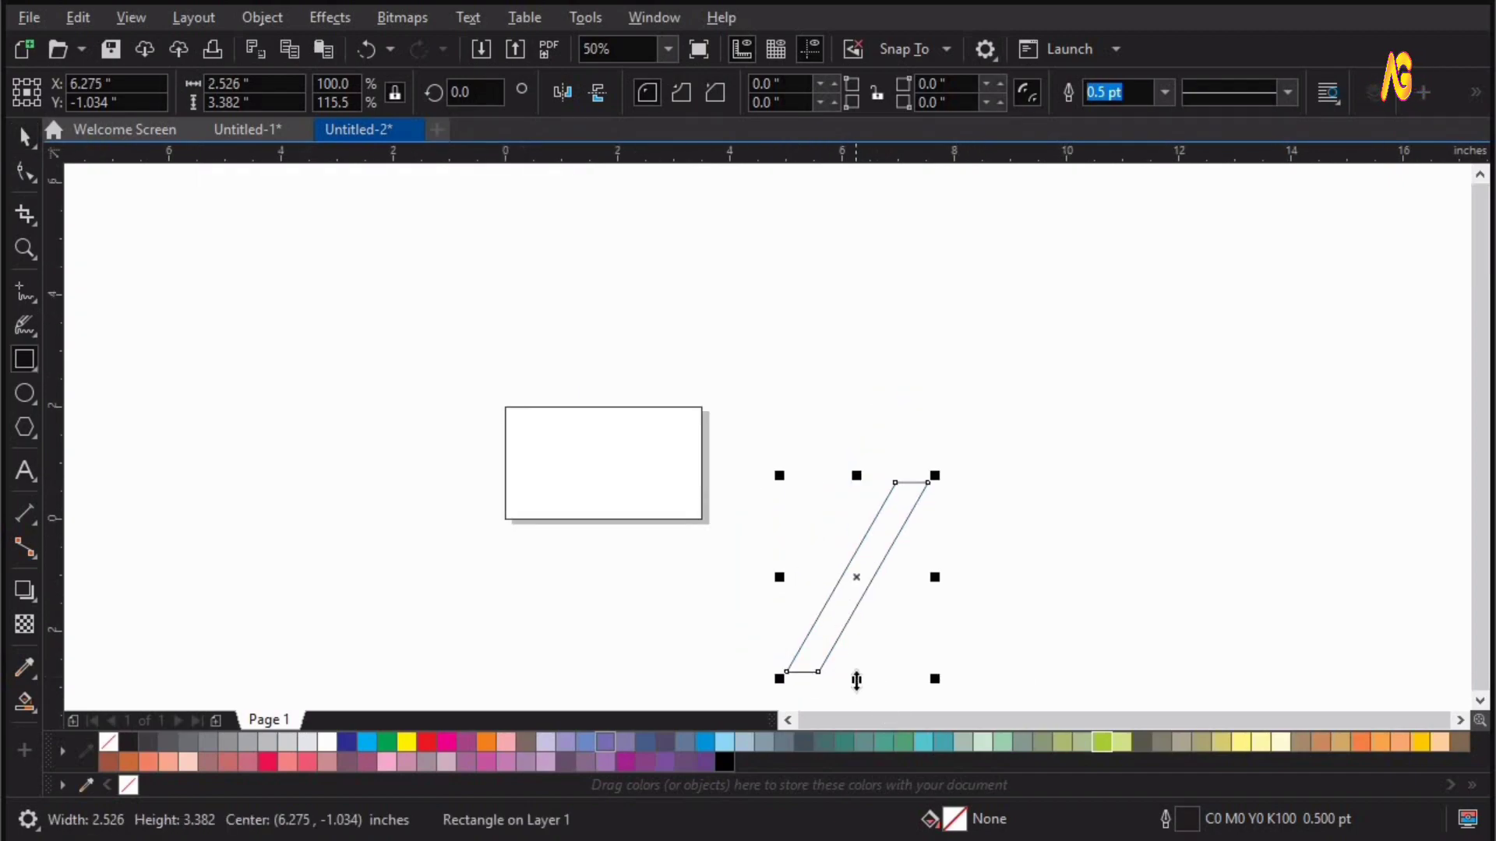
key(space)
drag(856, 680, 900, 401)
right_click(900, 401)
Step: Move the mirrored upper strip about 0.6 in to the left so its lower corner sits beside the lower strip's upper-left corner
key(z)
drag(1037, 399, 731, 551)
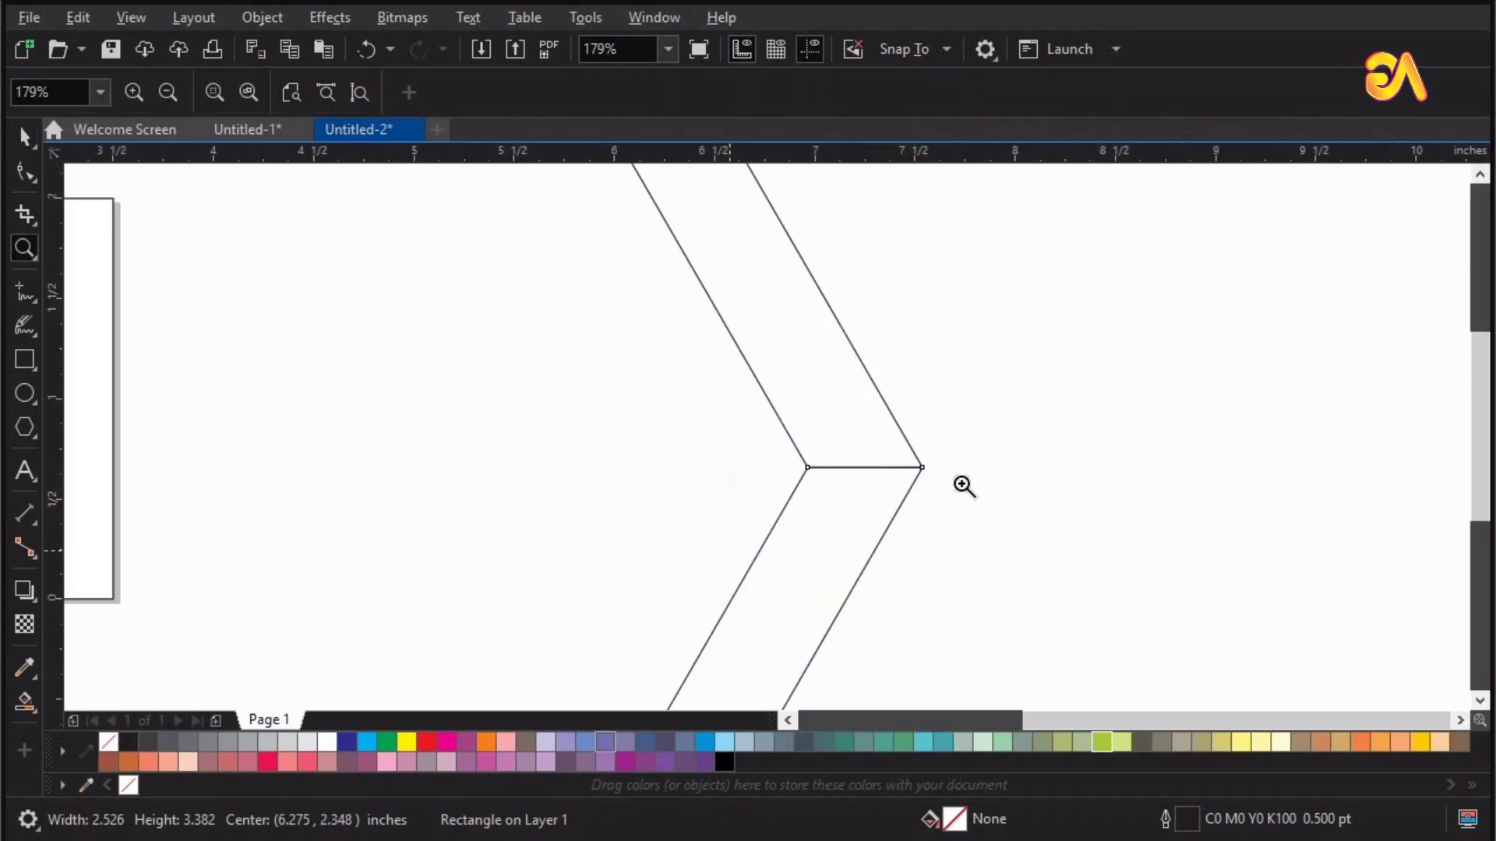
key(space)
drag(869, 460, 787, 459)
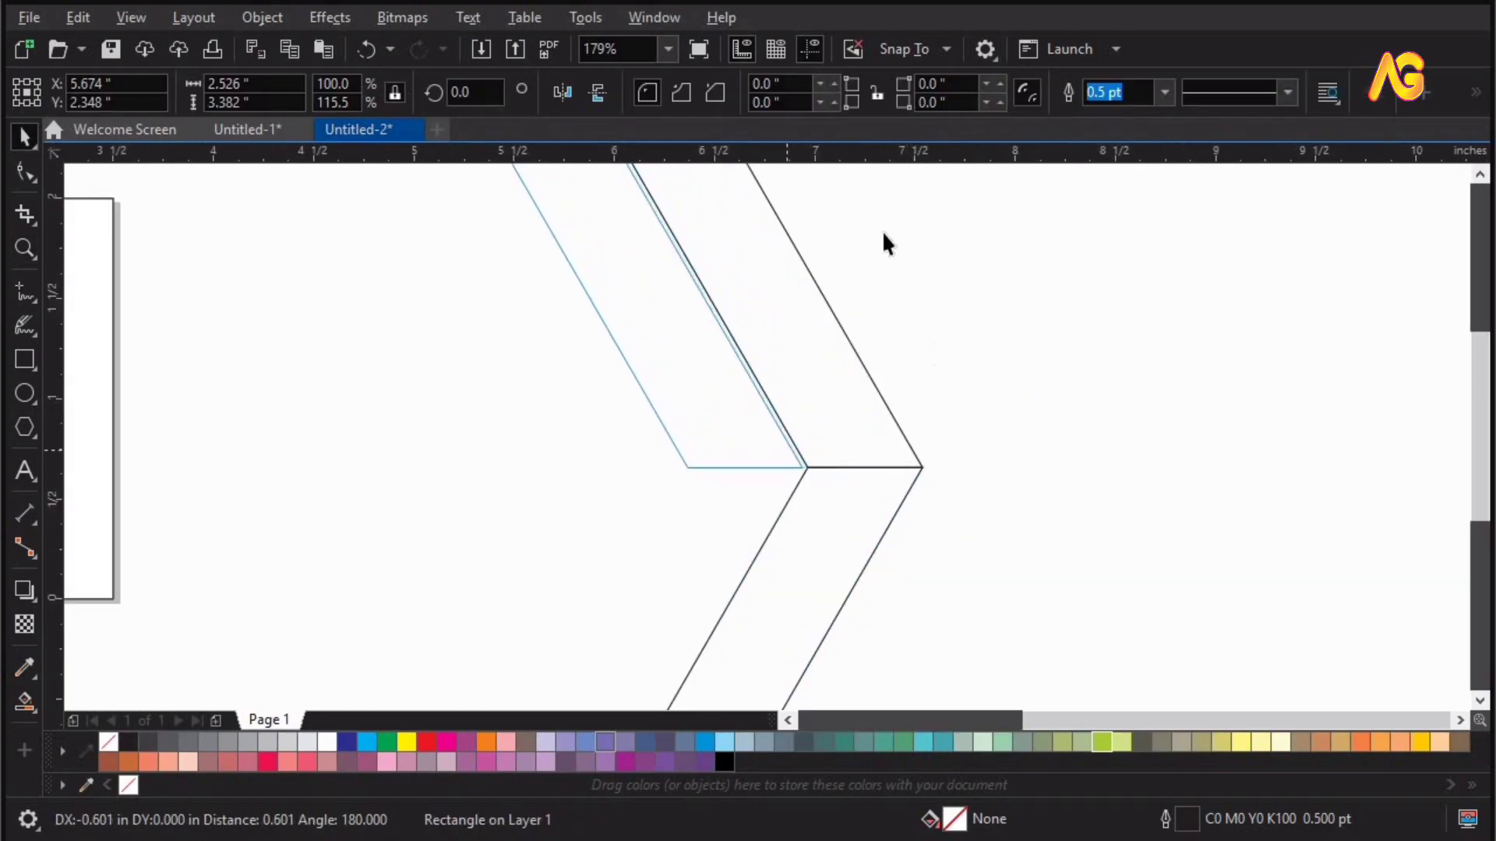
Step: Turn on snapping to objects and snap the upper strip's lower-right corner to the lower strip's upper-left node
click(893, 53)
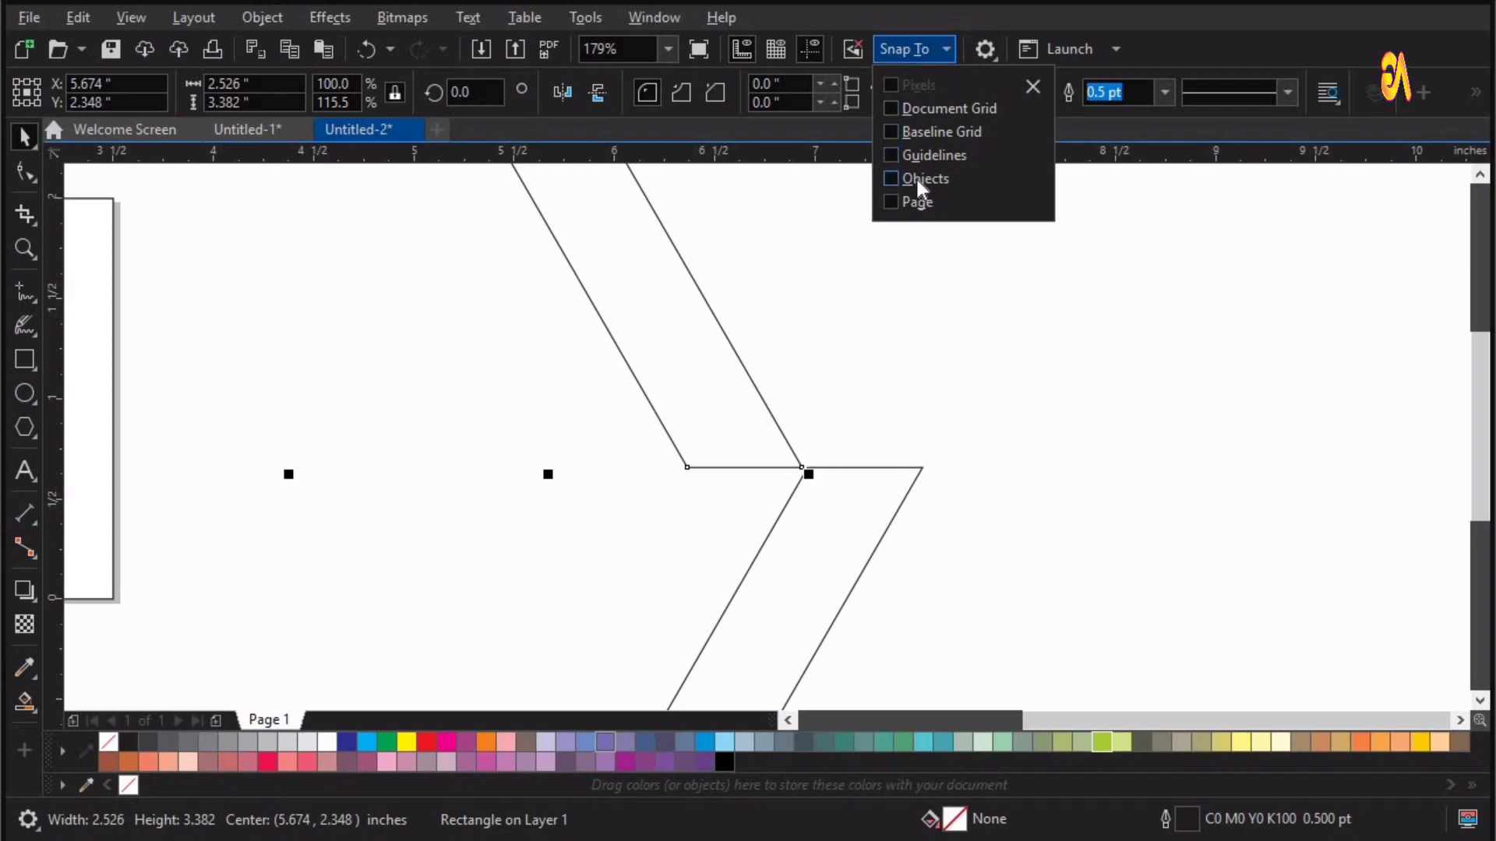
click(914, 175)
drag(878, 534, 688, 395)
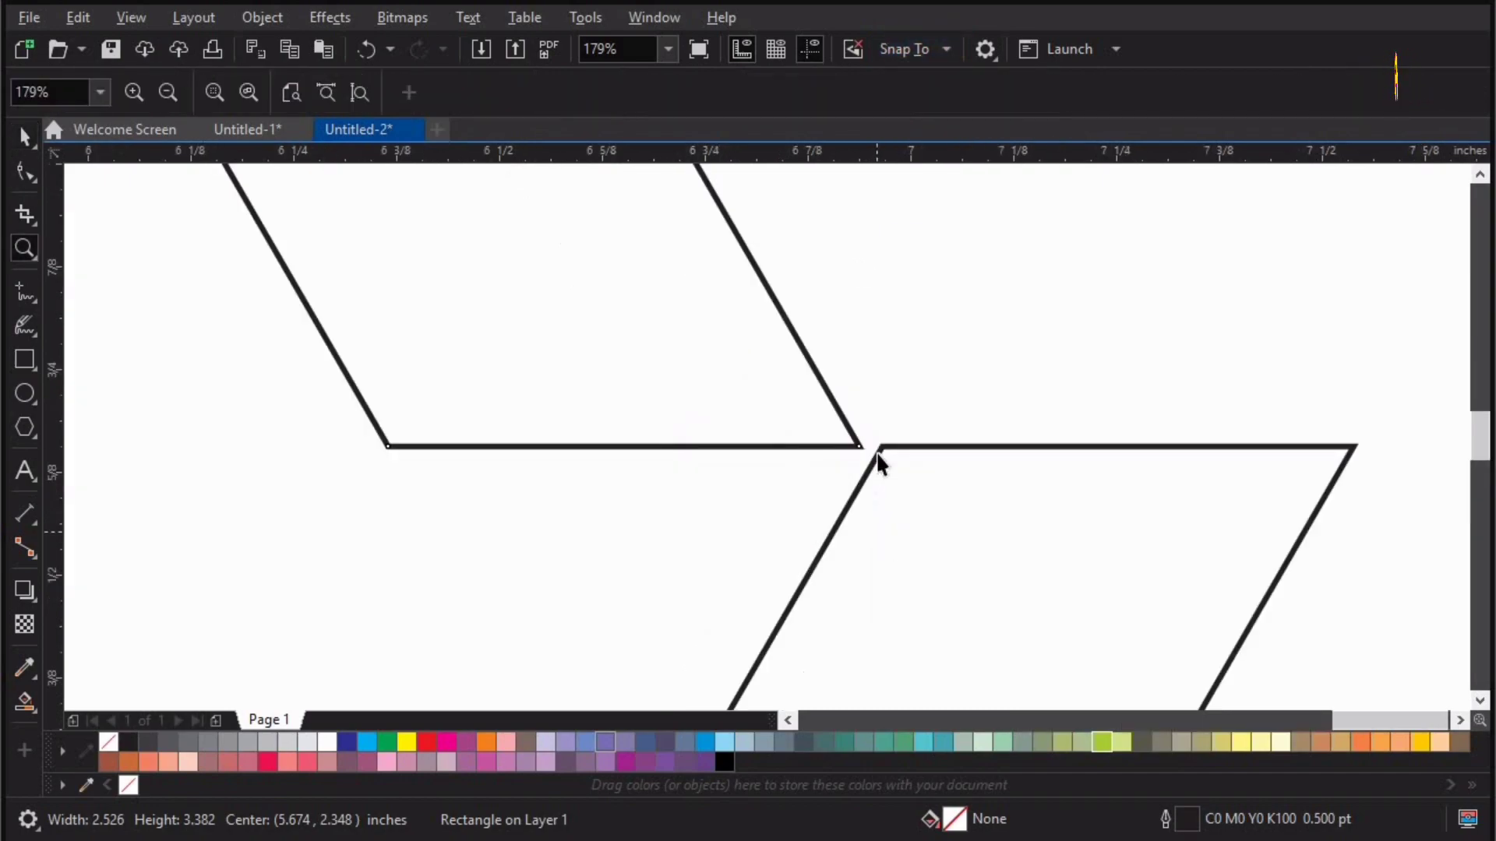
key(space)
drag(868, 447, 876, 447)
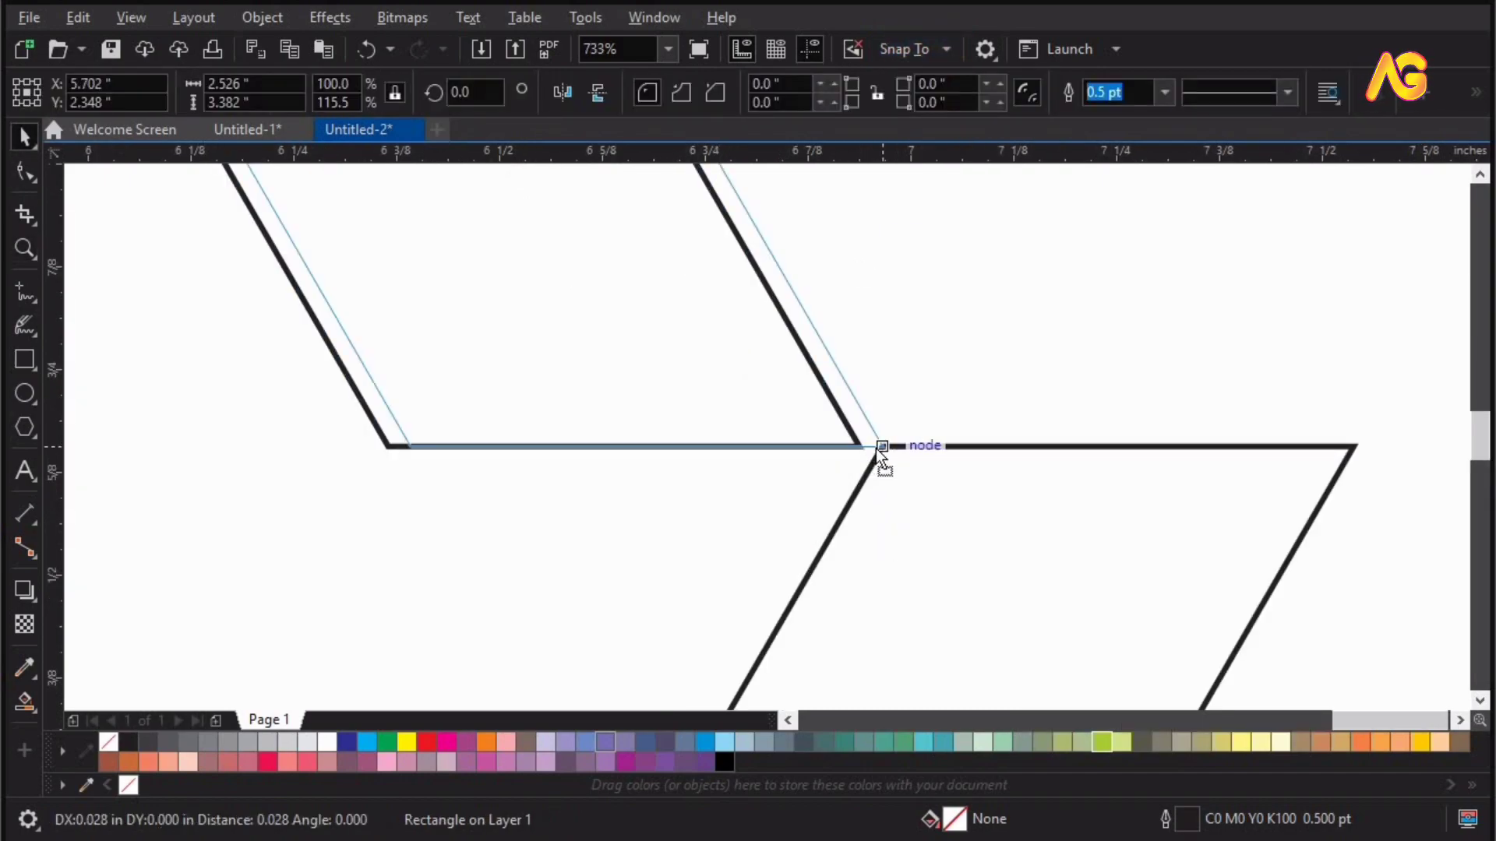
click(997, 380)
key(F4)
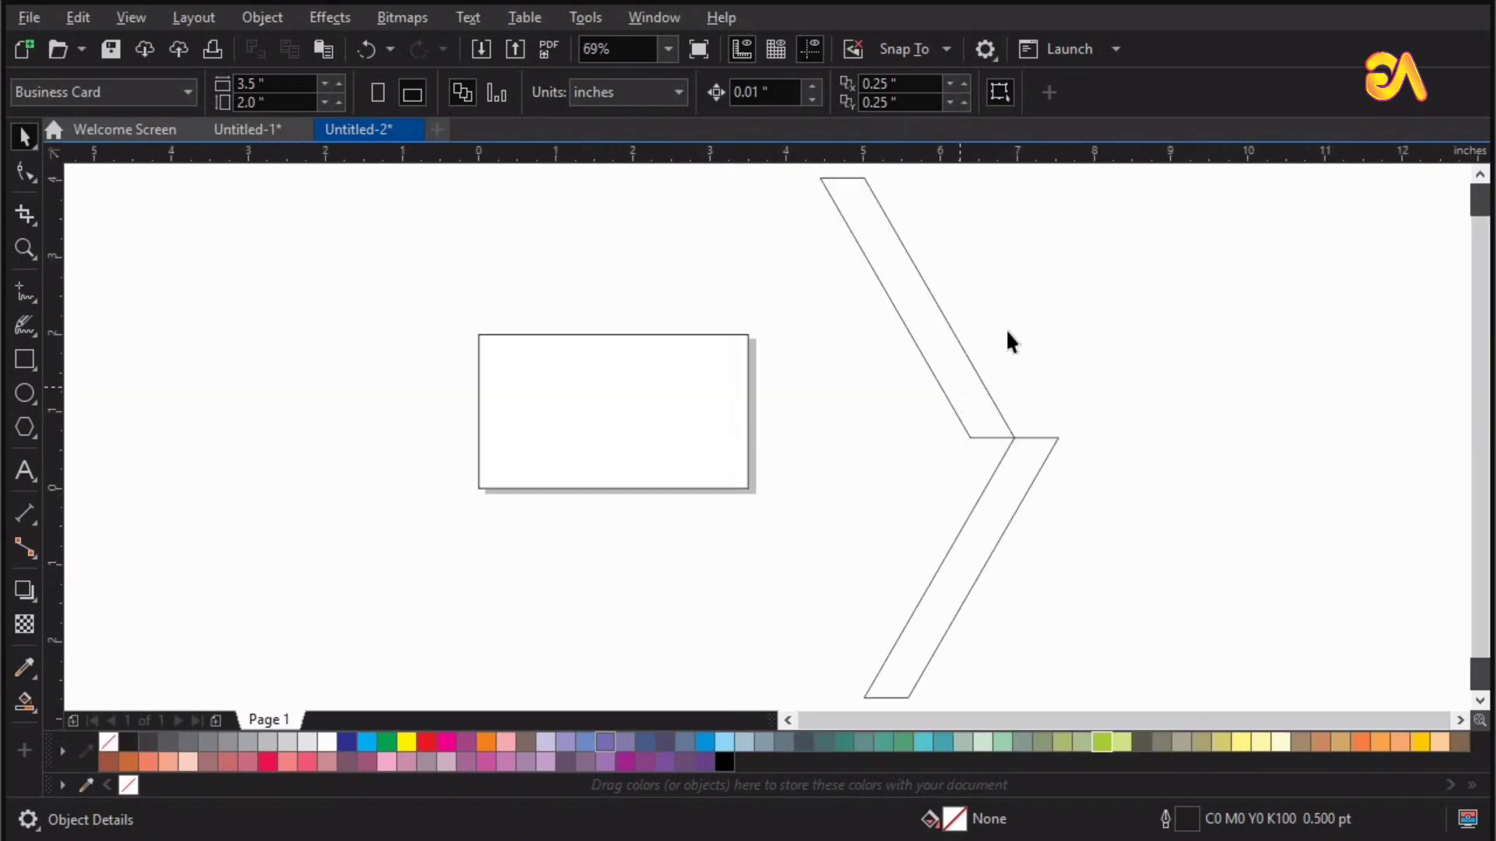
Step: Duplicate the upper strip and place the copy flush against its left edge
click(977, 371)
drag(1009, 310, 902, 330)
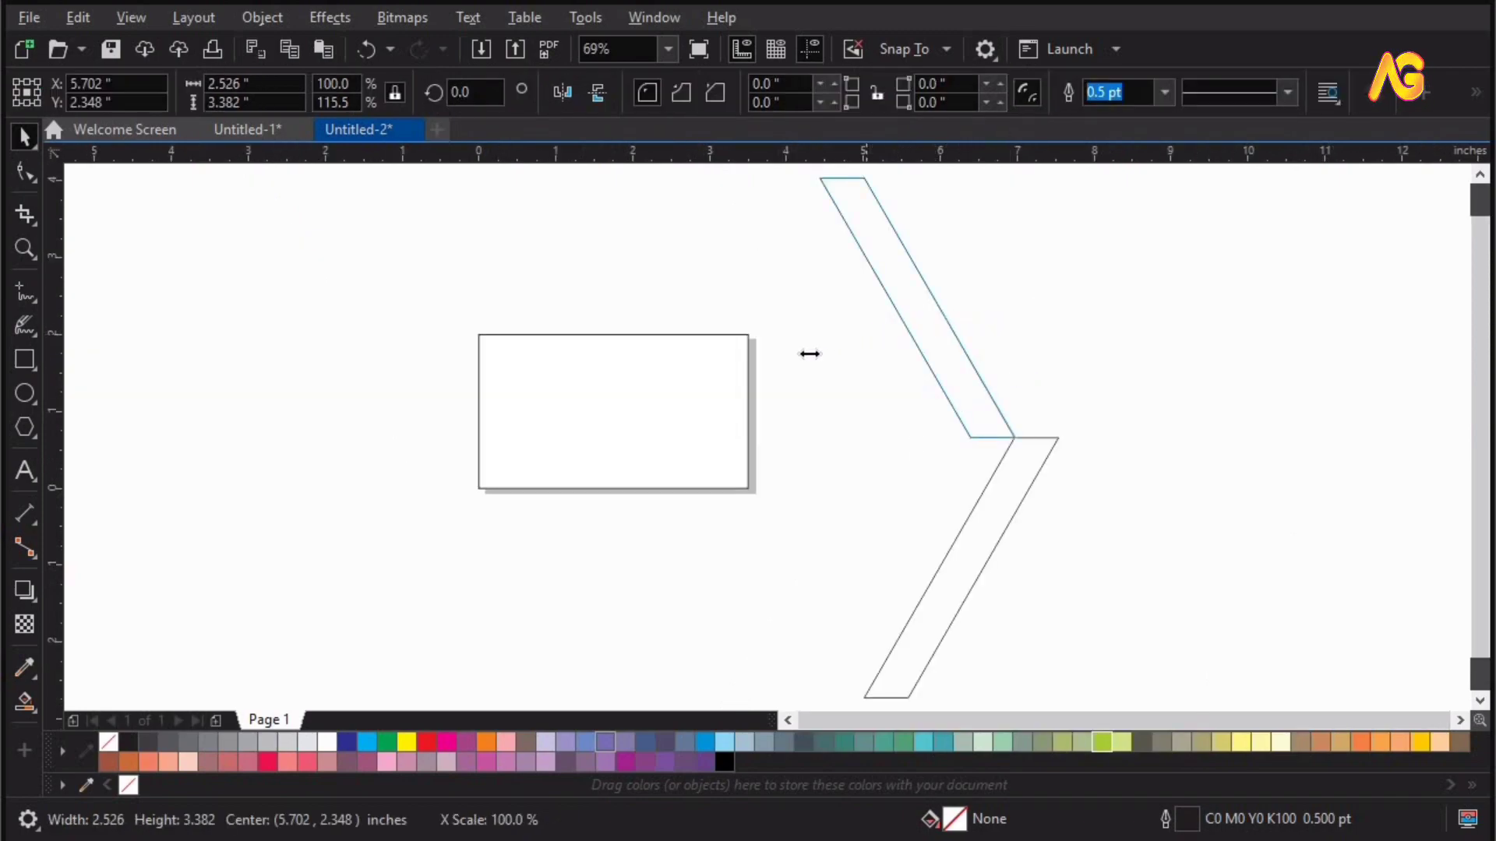
drag(811, 353, 1012, 267)
key(z)
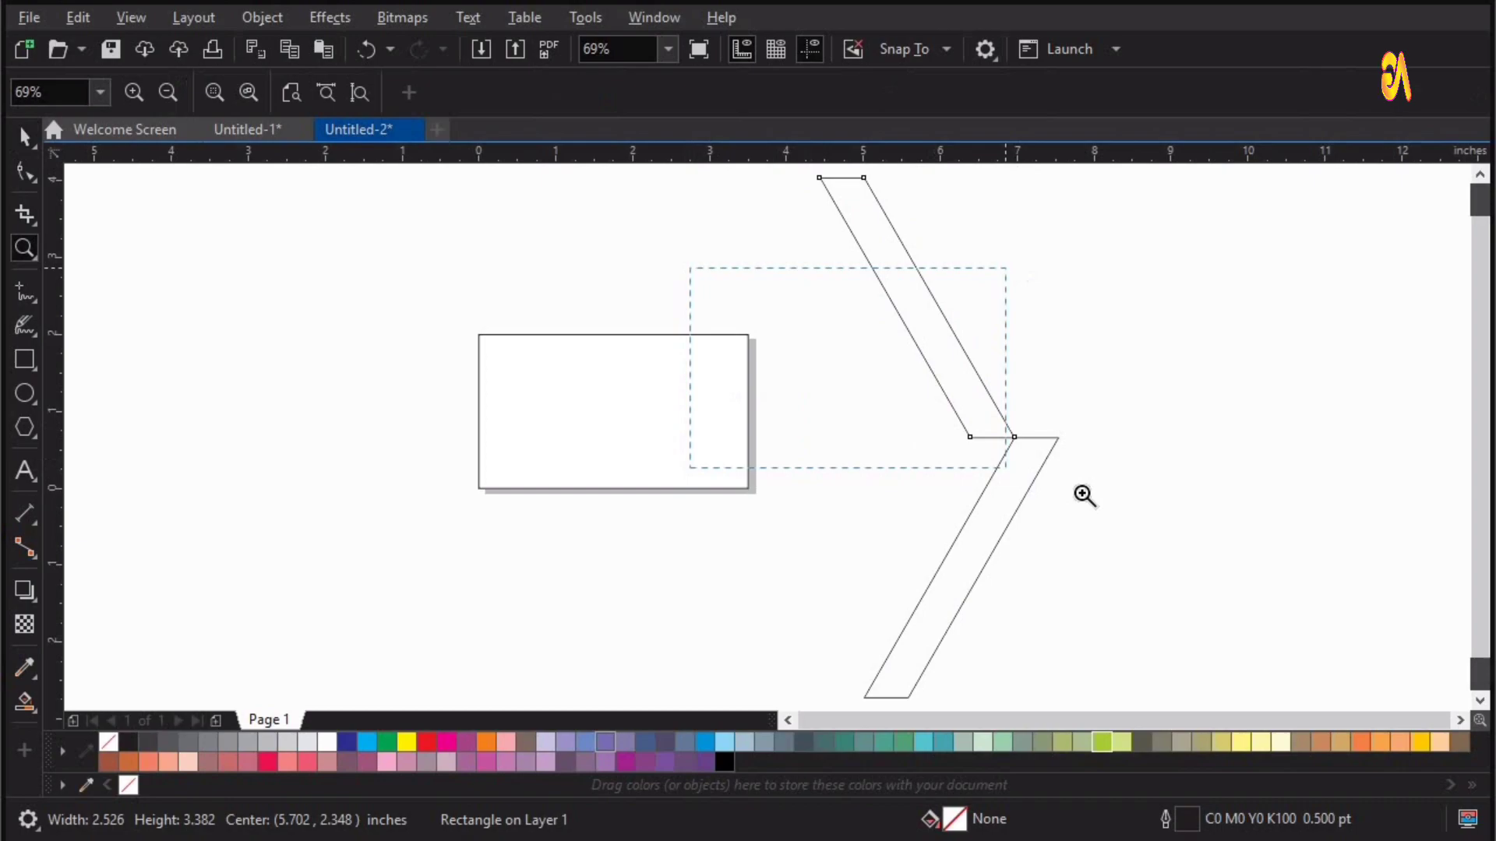
key(space)
drag(1087, 495, 994, 523)
right_click(994, 523)
key(z)
drag(1242, 589, 767, 768)
key(space)
drag(1067, 301, 999, 301)
key(F4)
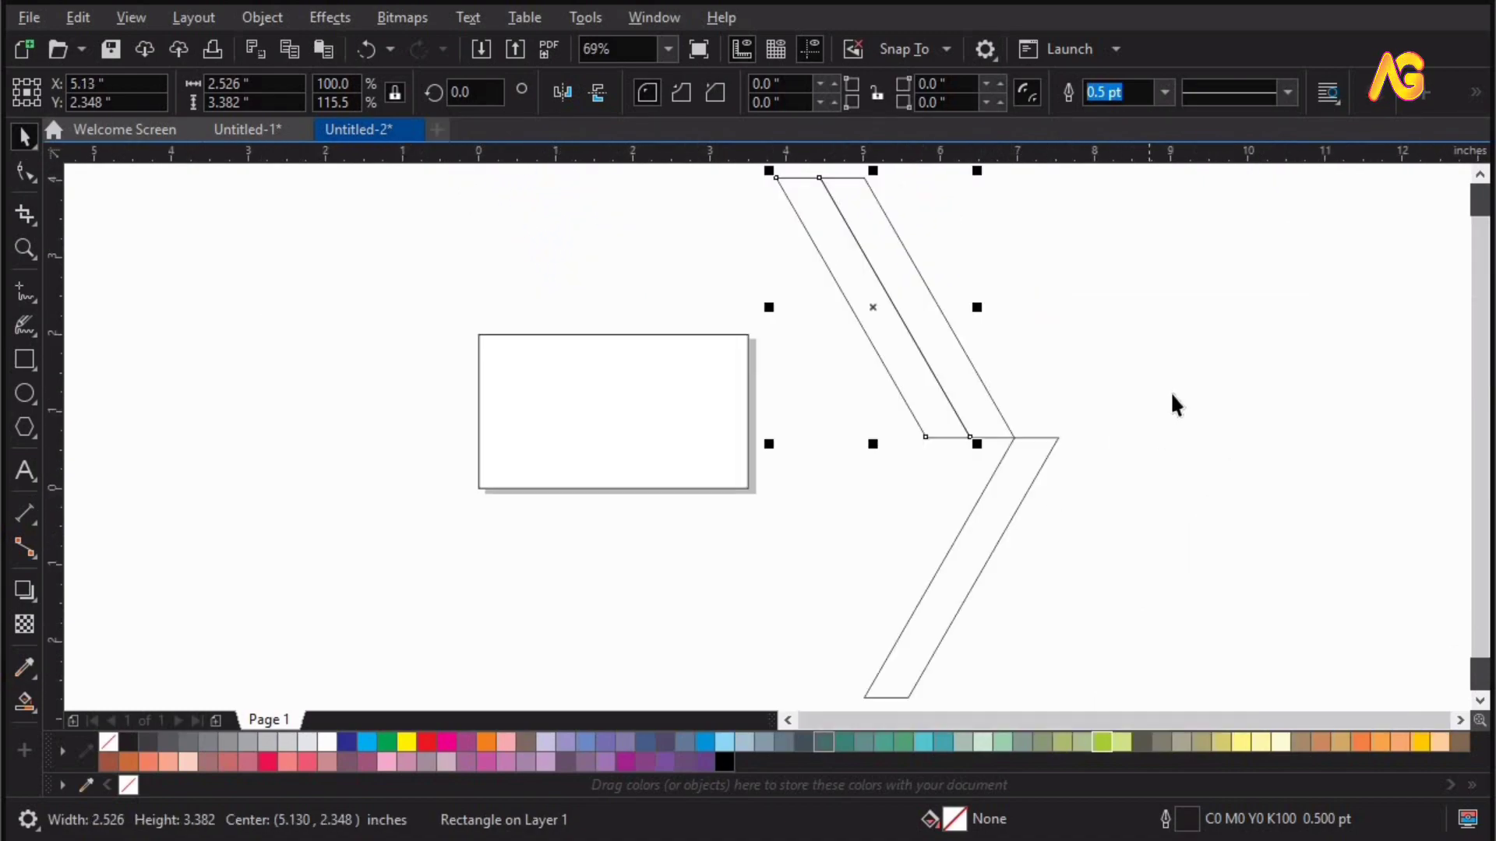
Step: Convert the left copy to curves and extend its lower end diagonally across the lower strip to about 5.15 in tall overall
key(Escape)
click(938, 423)
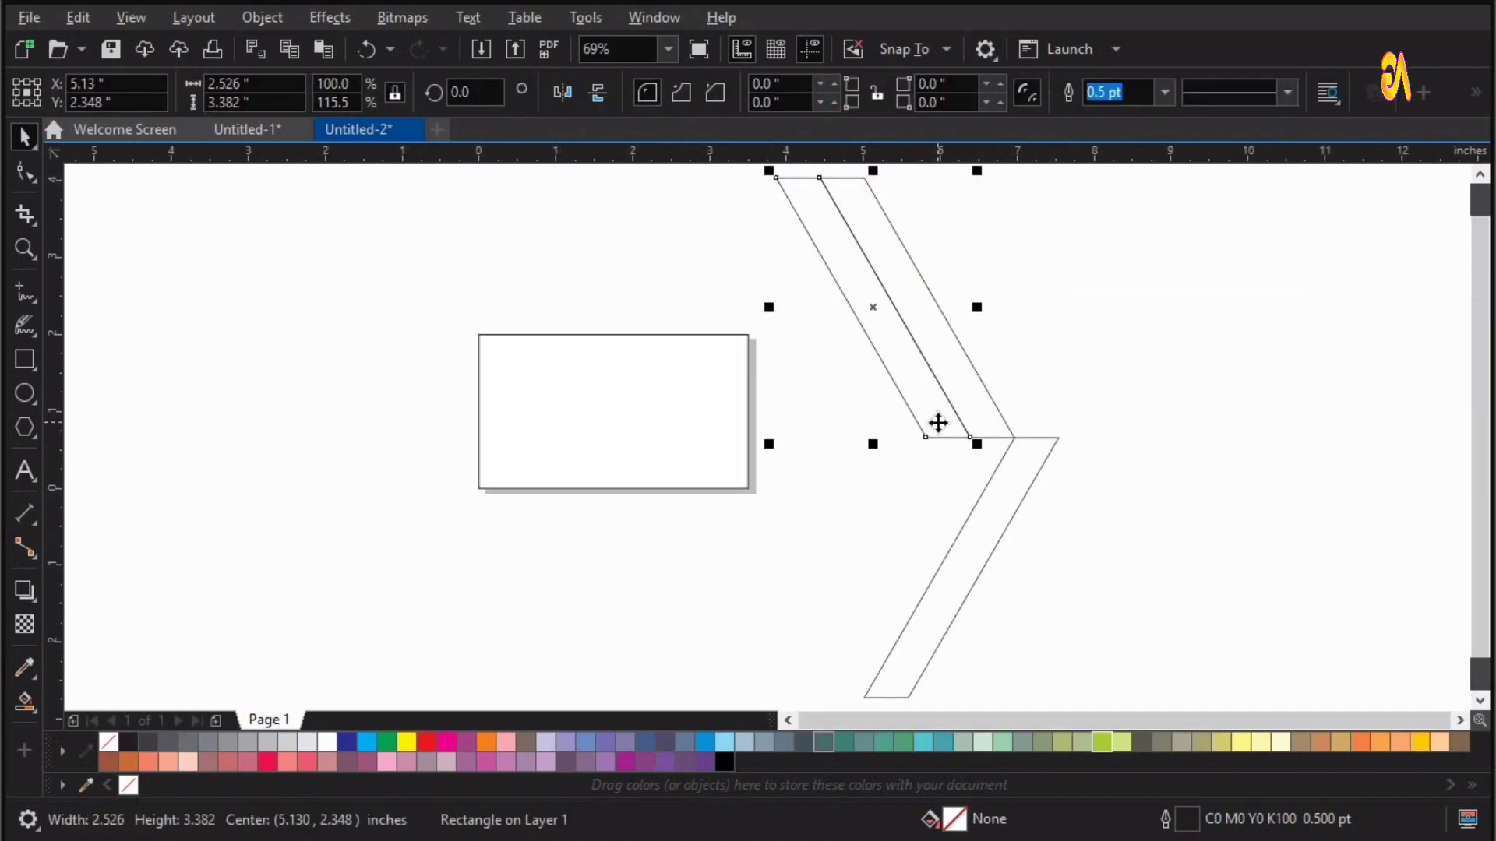
click(262, 27)
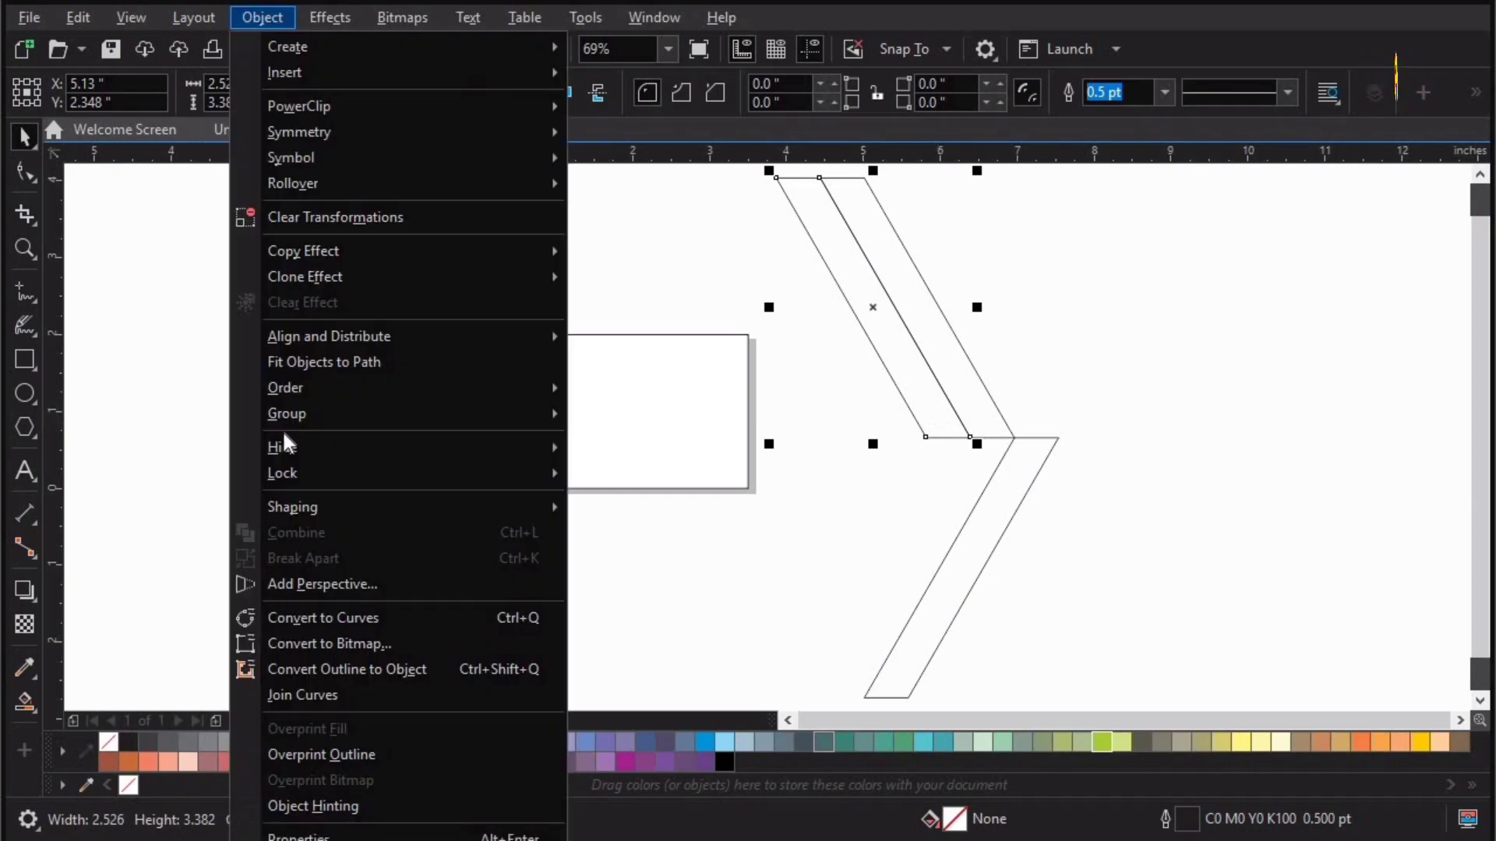
click(316, 619)
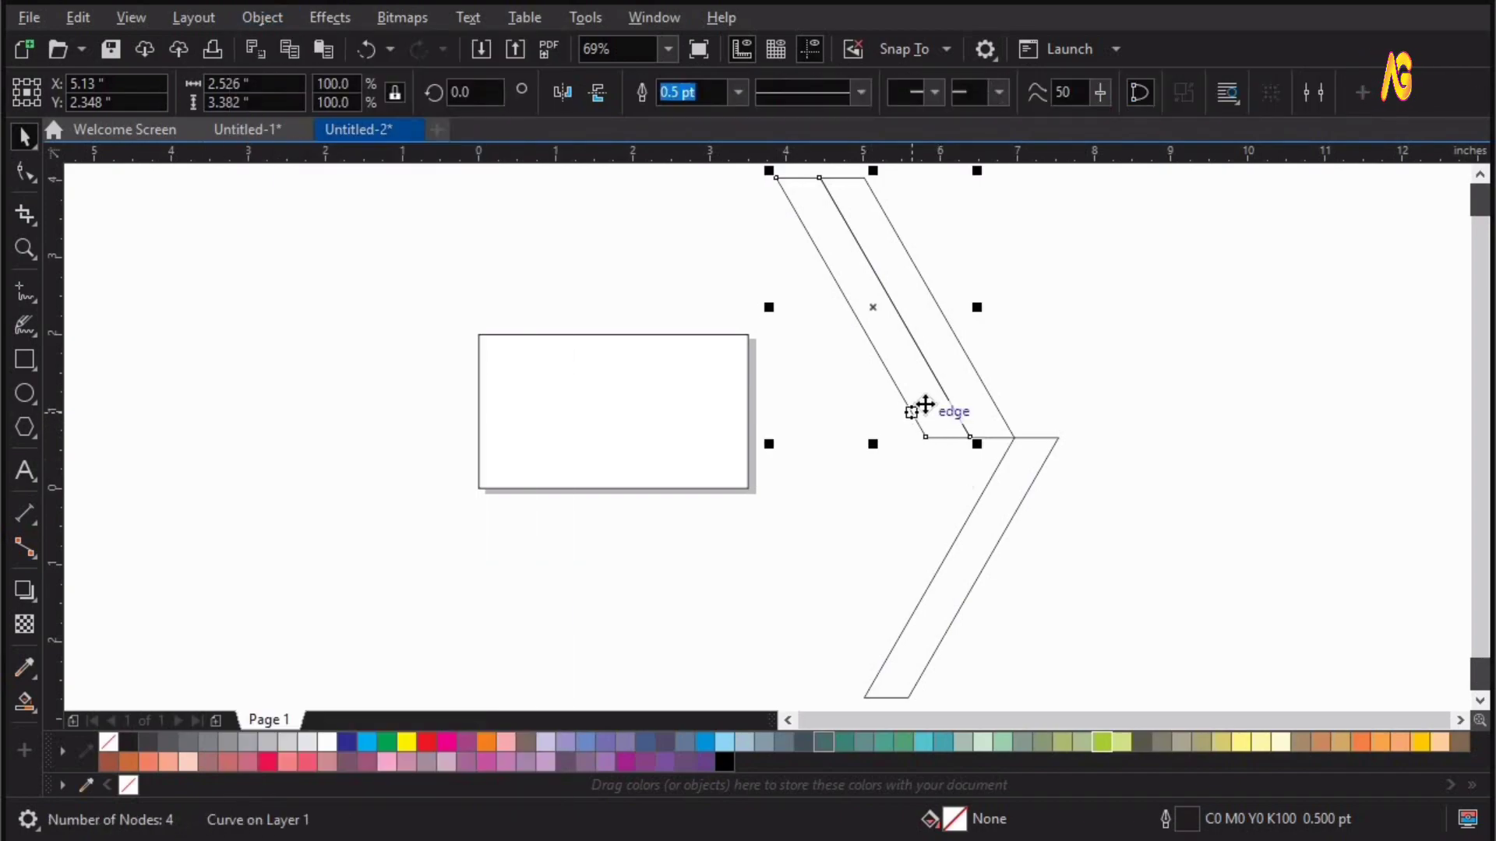
key(F10)
drag(849, 378, 1071, 502)
drag(970, 436, 1051, 576)
key(space)
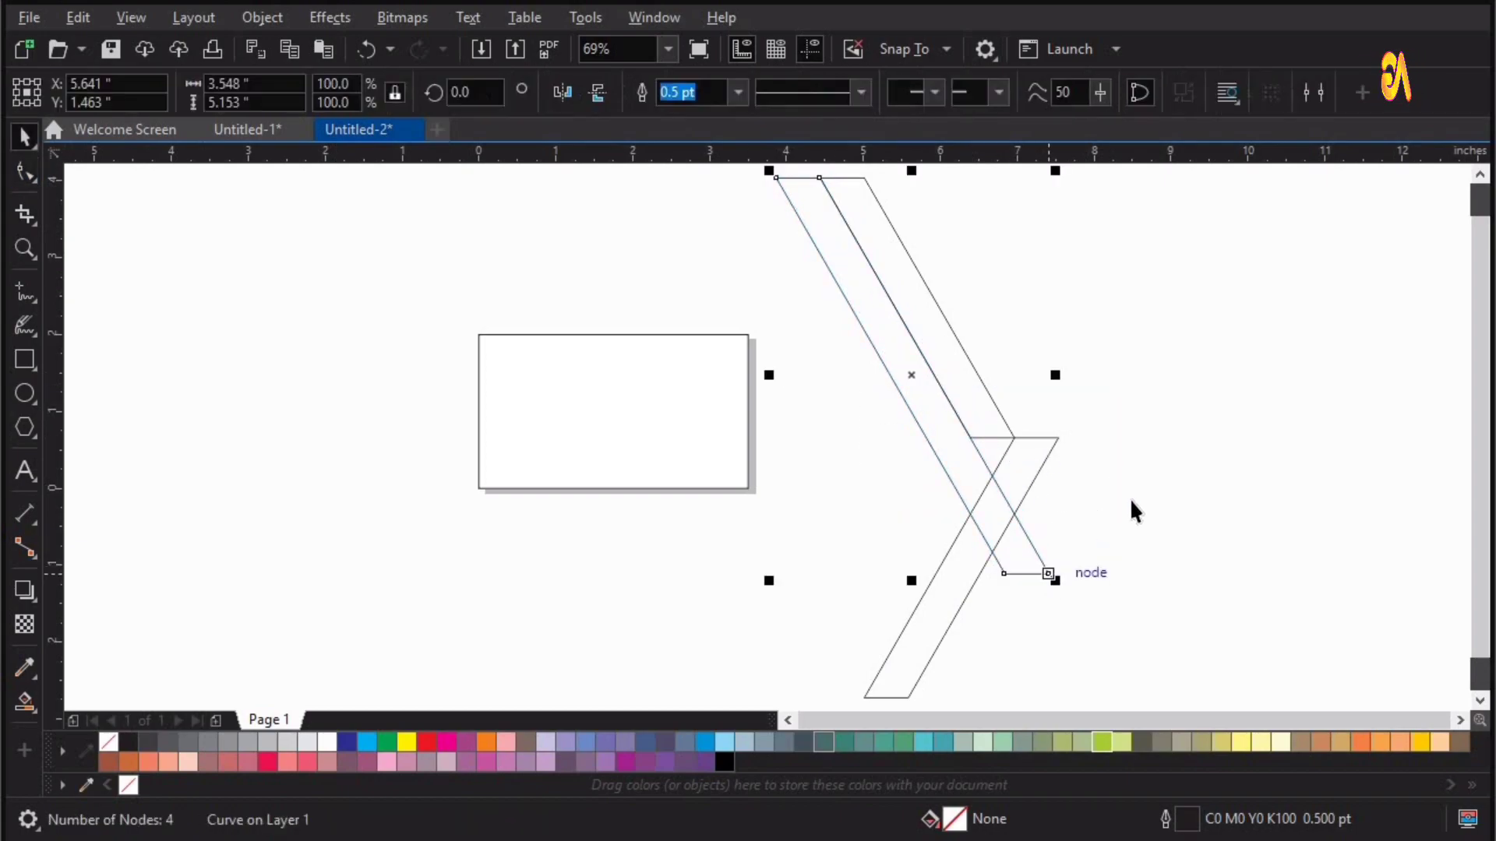
Step: Draw a straight horizontal line about 4.01 in long across the upper strips
click(162, 338)
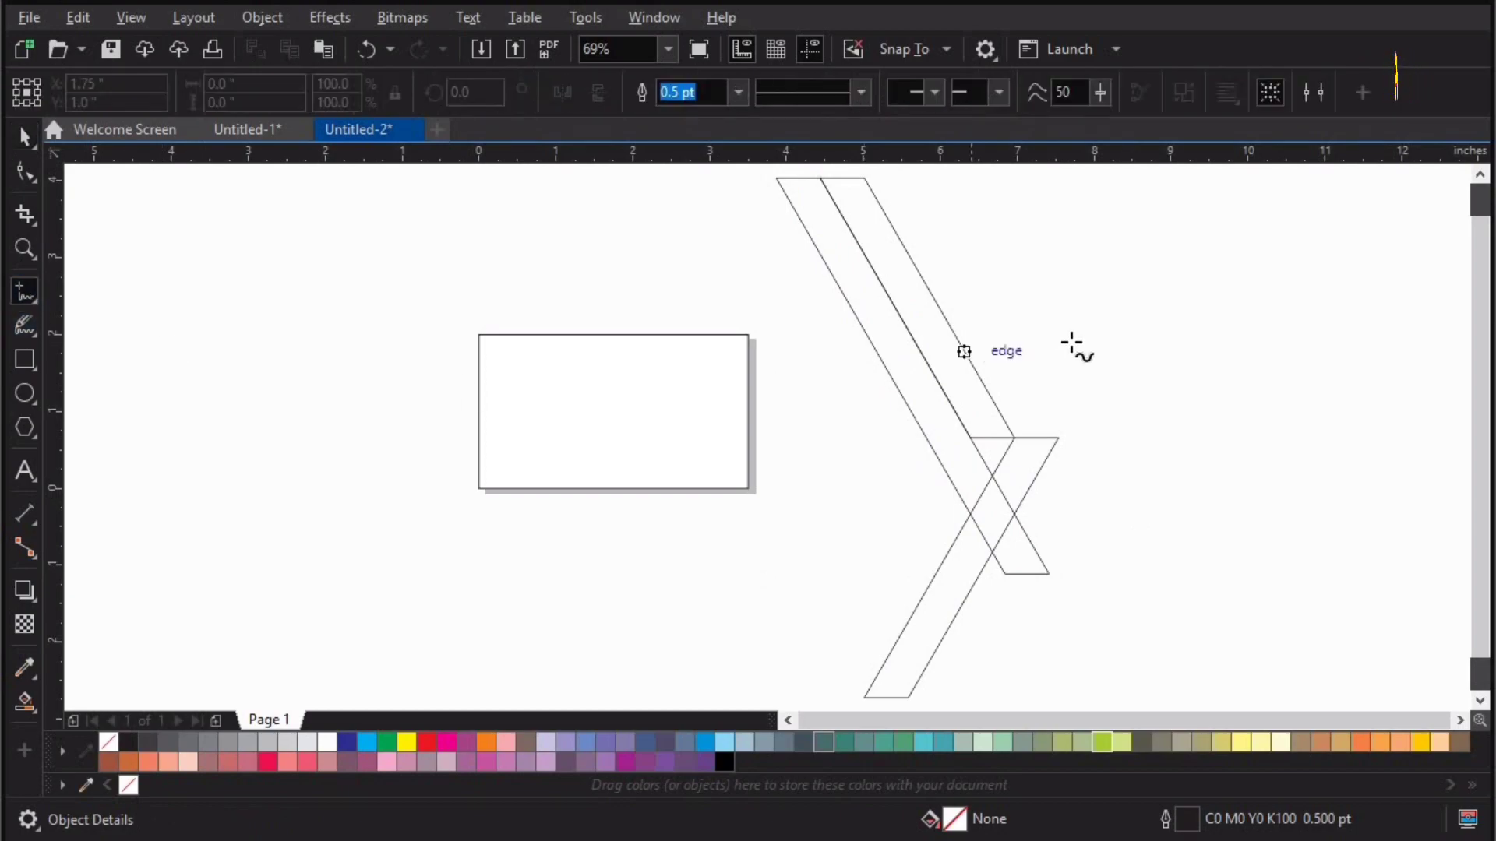
ctrl+click(763, 367)
key(z)
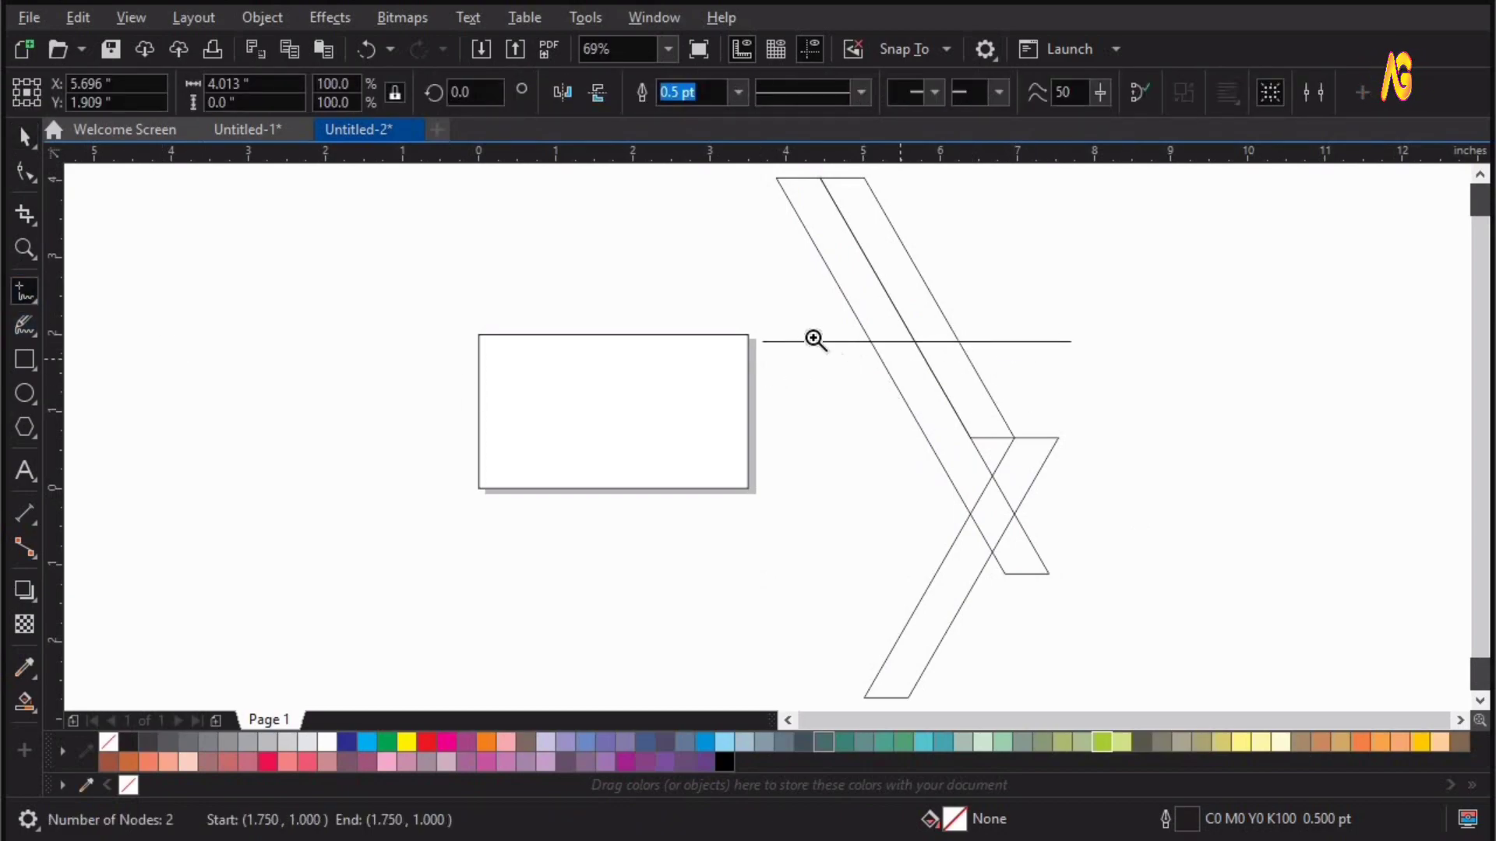
click(818, 607)
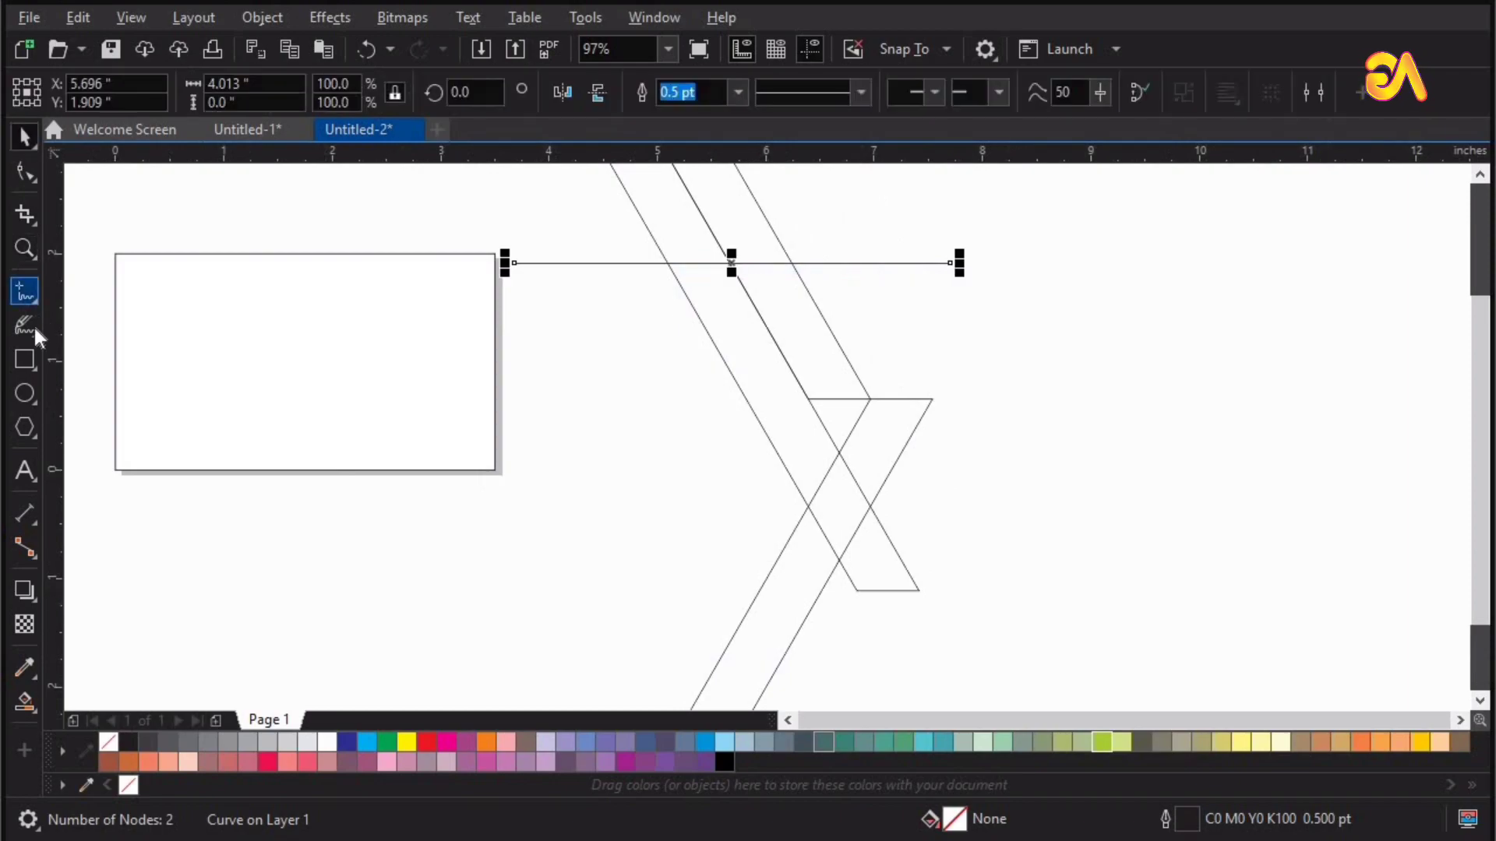
Step: Draw a circle about 2.48 in across and position it over the area where the strips cross
mouse_move(689, 329)
mouse_down()
mouse_move(822, 549)
mouse_move(818, 598)
mouse_up()
key(space)
drag(957, 450, 885, 450)
key(z)
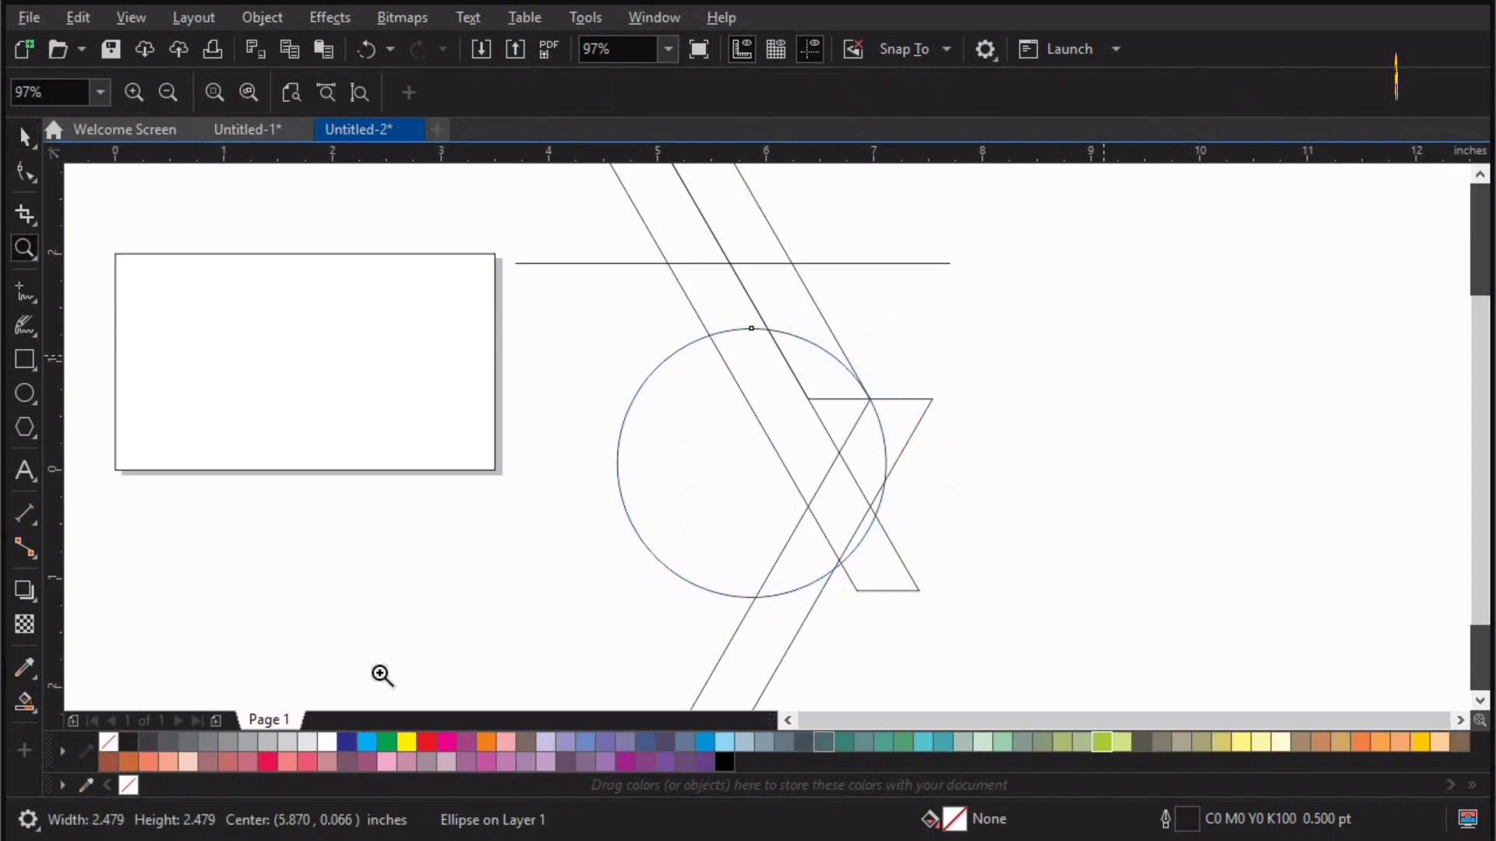
key(space)
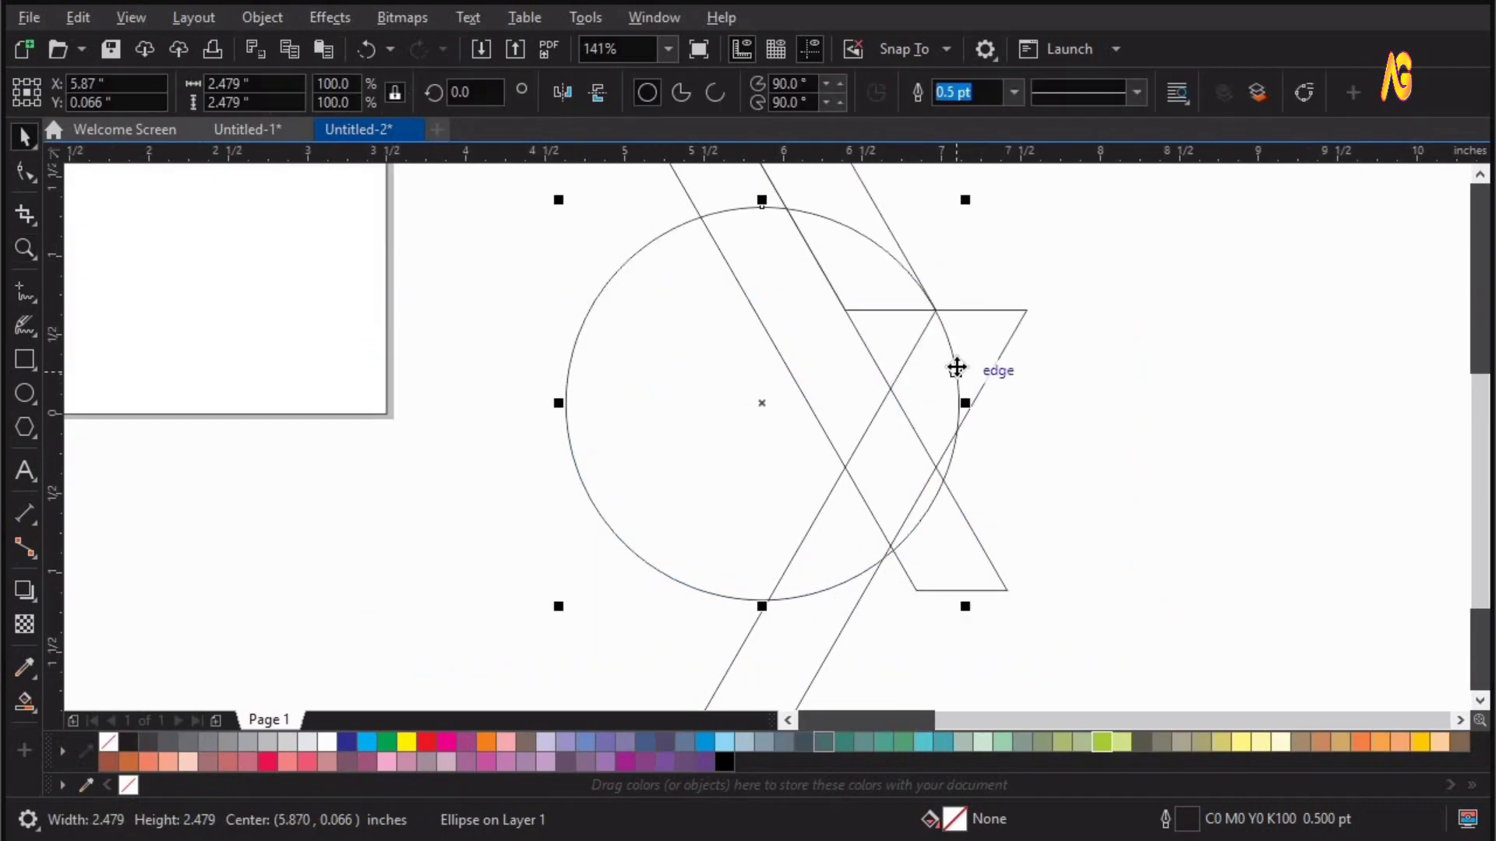
drag(910, 376, 866, 379)
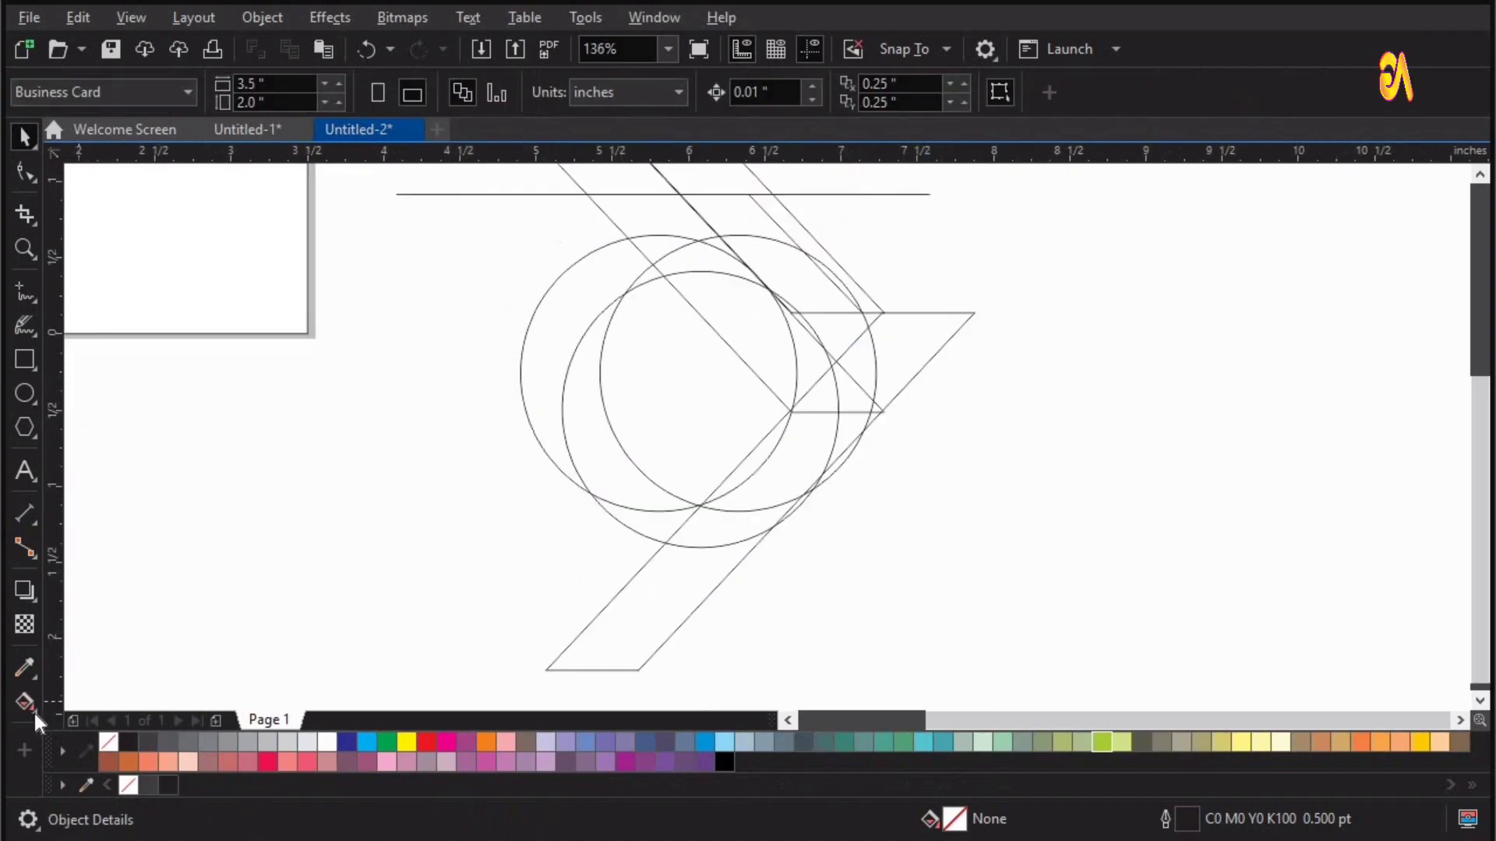
Step: Fill the lower diagonal strip and the inner curve regions of the bend with 90% black using Smart Fill
click(31, 706)
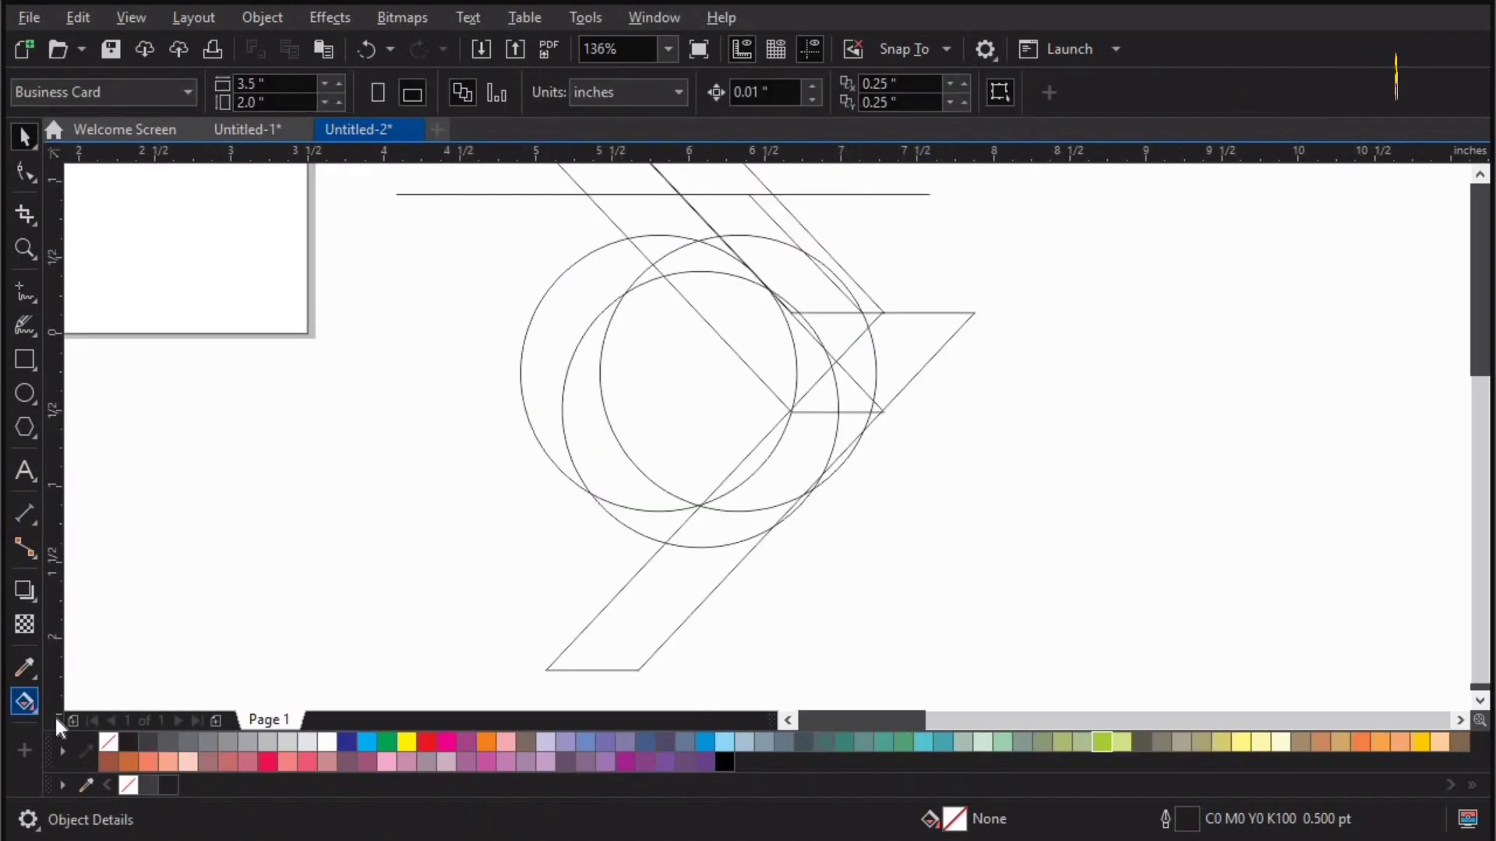
click(101, 725)
click(705, 531)
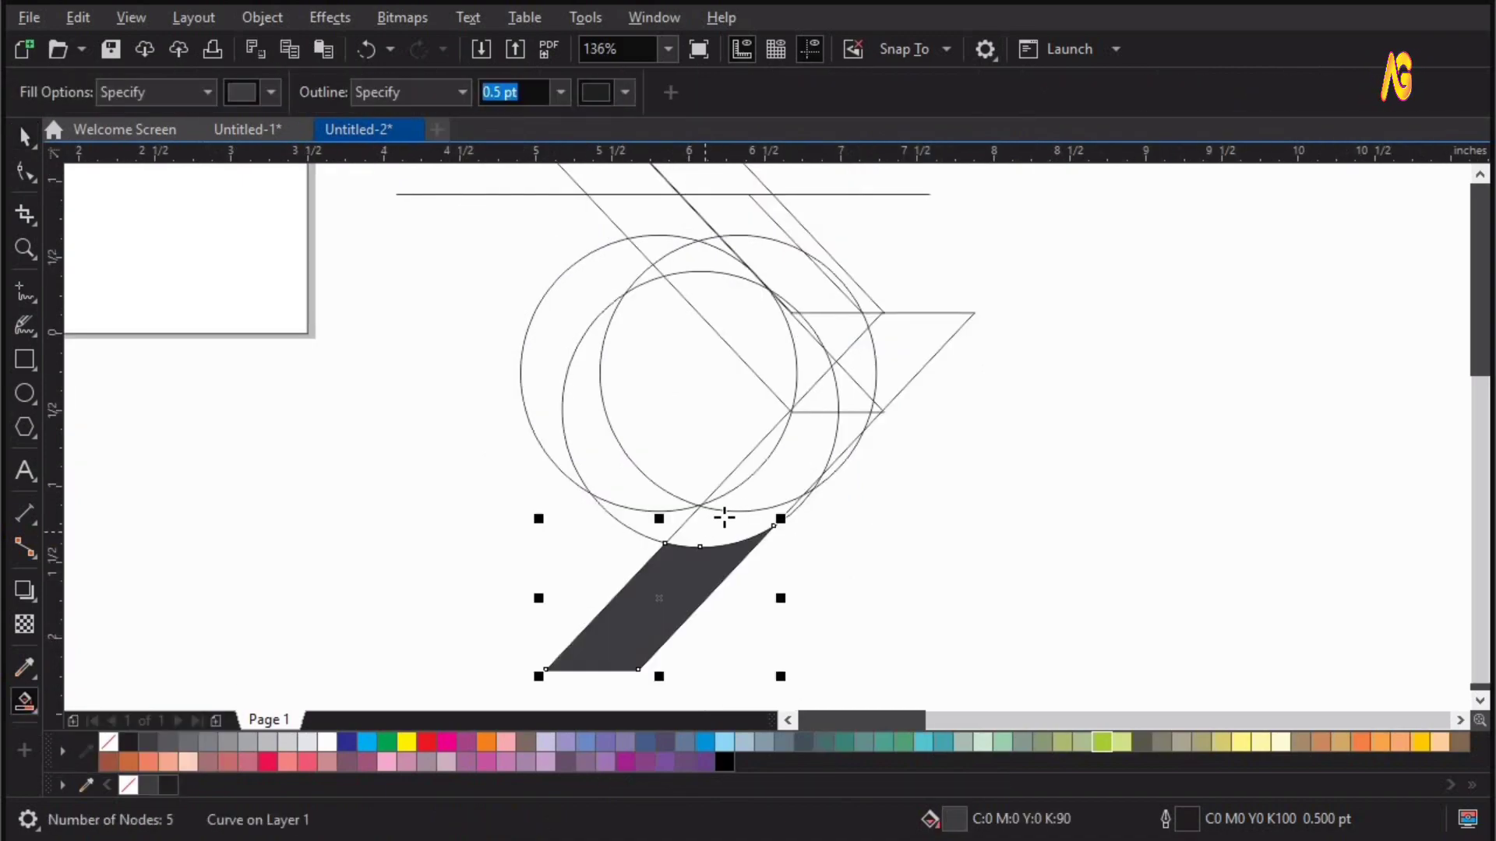
click(761, 484)
click(809, 417)
click(812, 359)
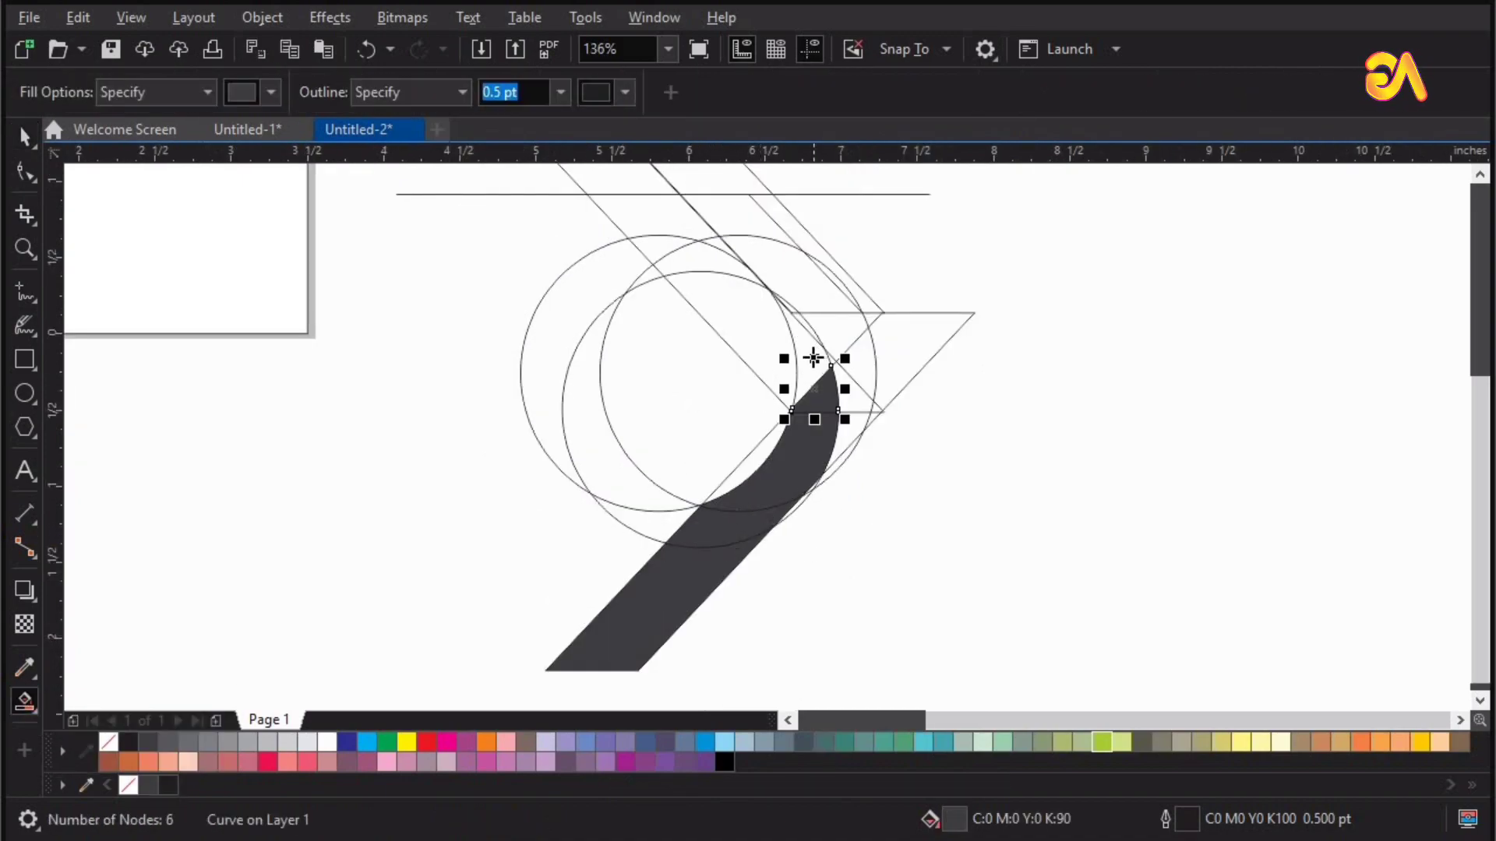
click(808, 354)
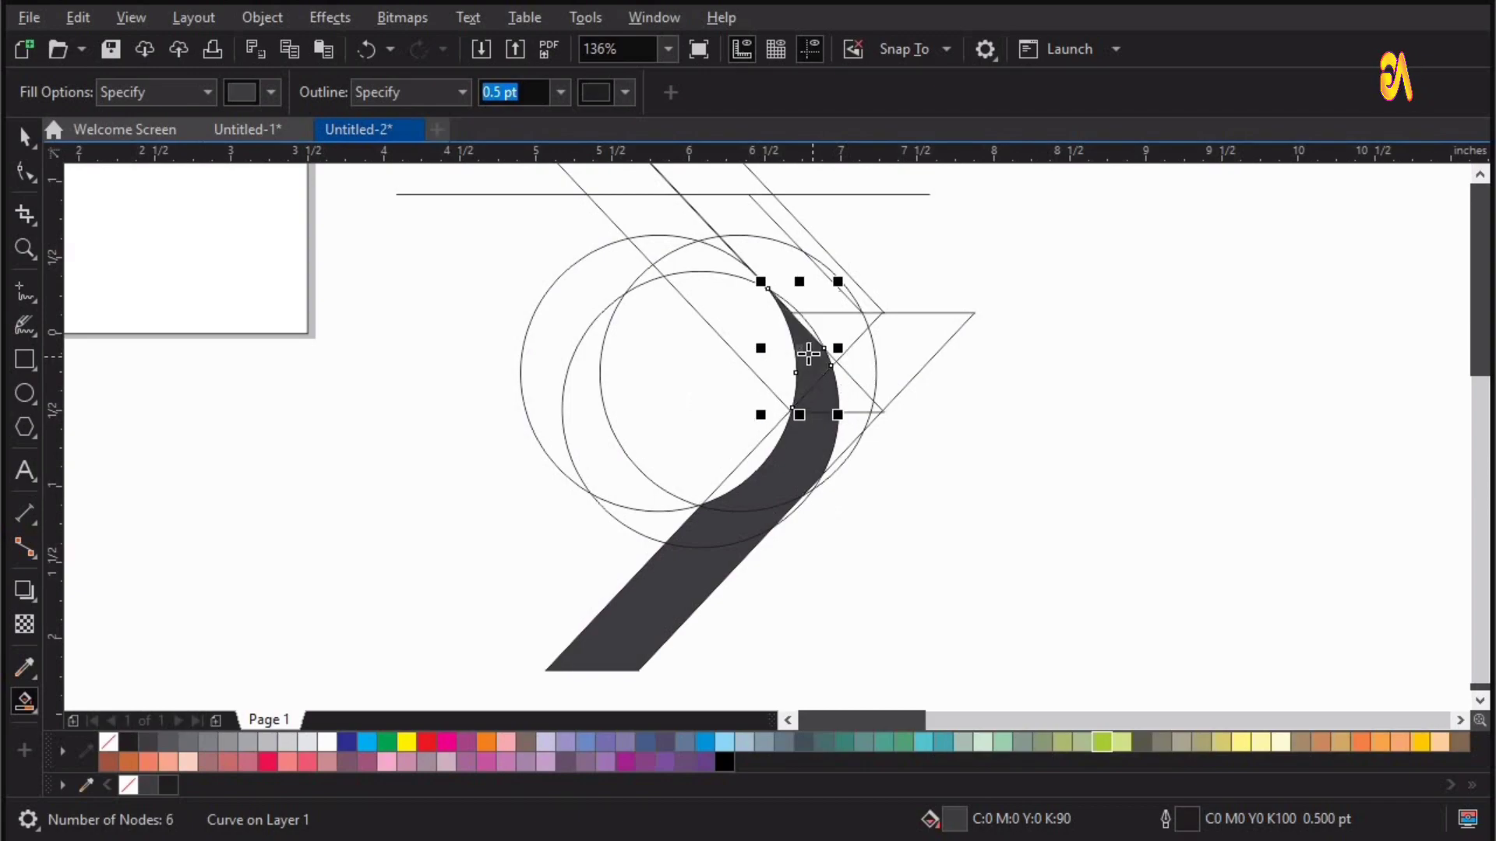
click(759, 461)
Step: Smart-fill the outer curve regions of the bend and the upper strip section up to the horizontal line
click(850, 399)
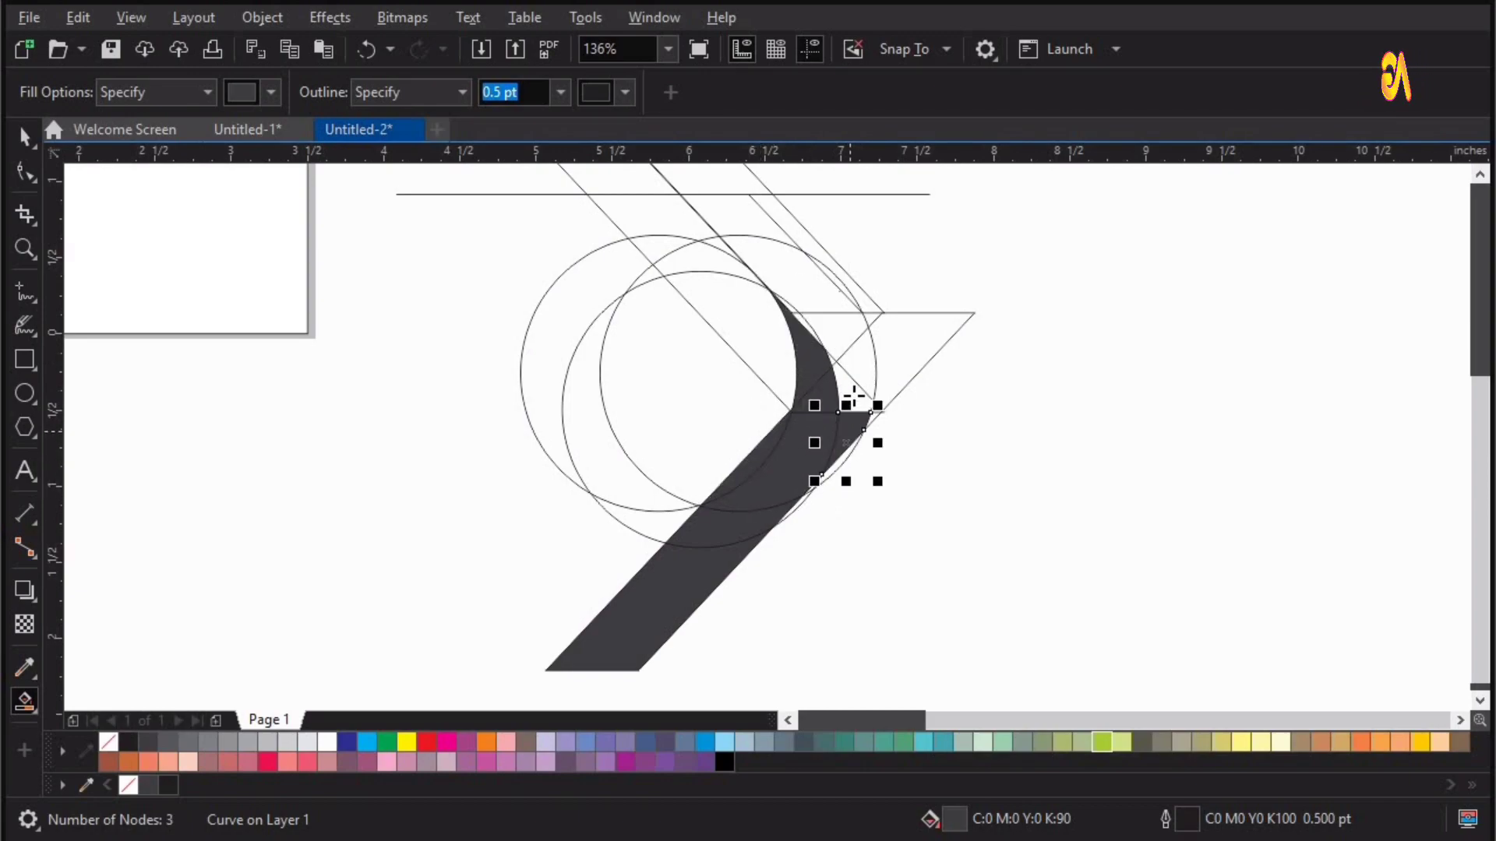
click(861, 366)
click(851, 332)
click(830, 318)
click(789, 253)
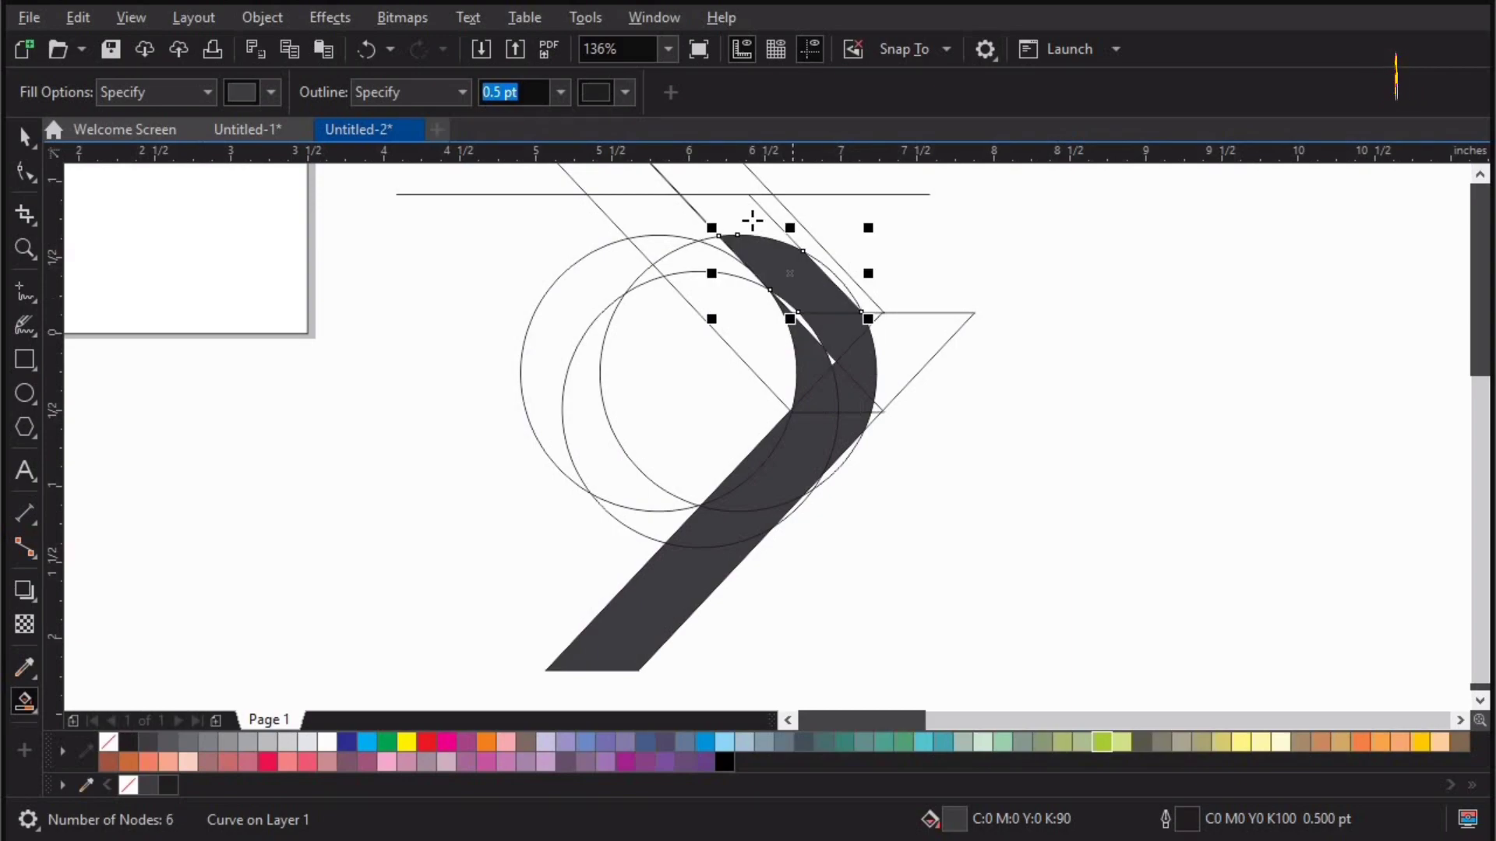
click(755, 220)
Step: Smart-fill the small white slivers left inside the bend where the circle and strip outlines cross
drag(726, 234, 911, 401)
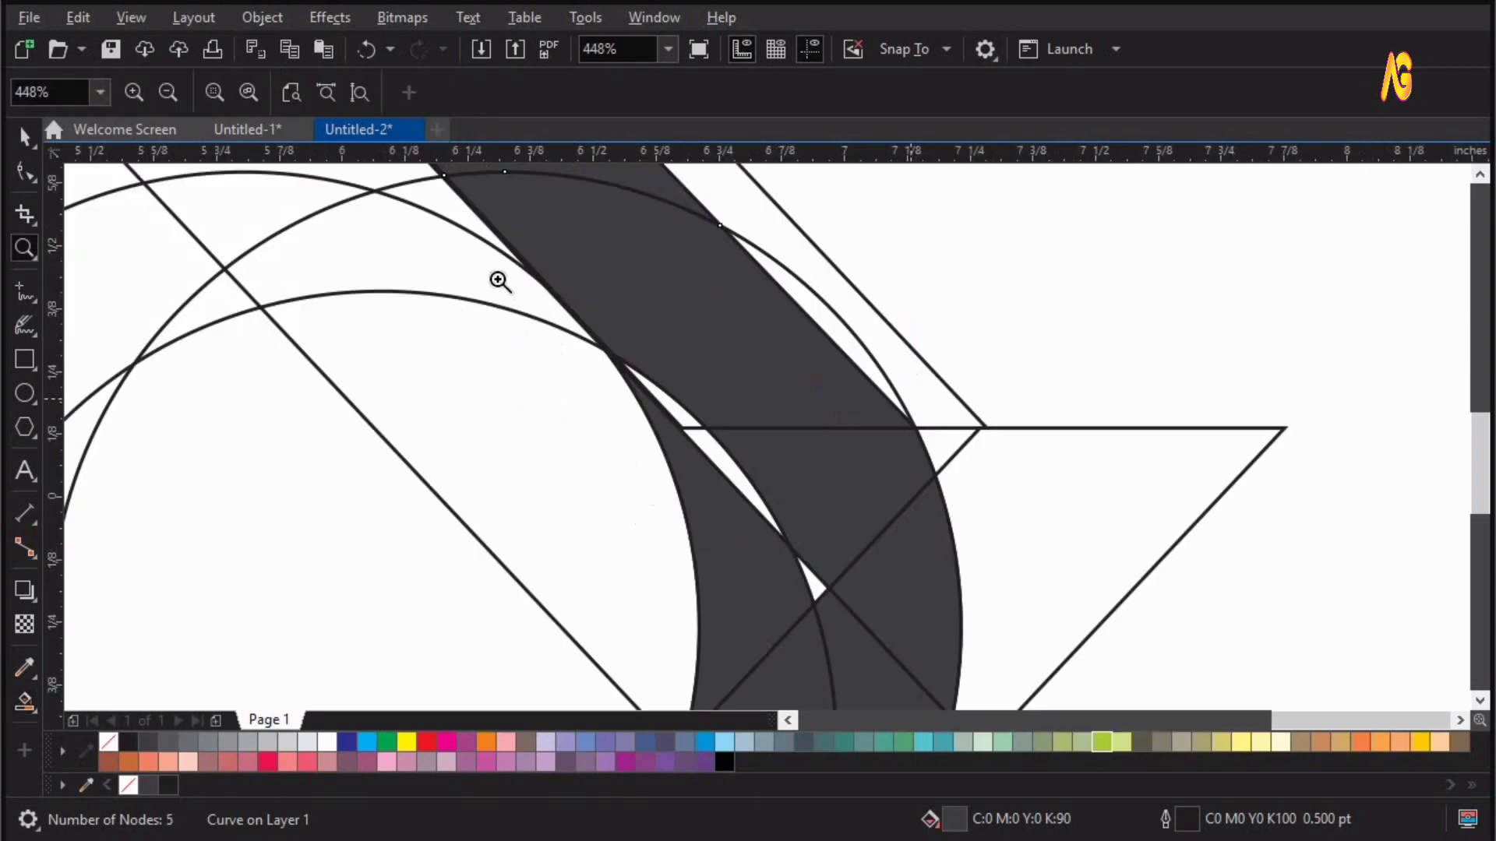
drag(1056, 730, 1053, 760)
key(space)
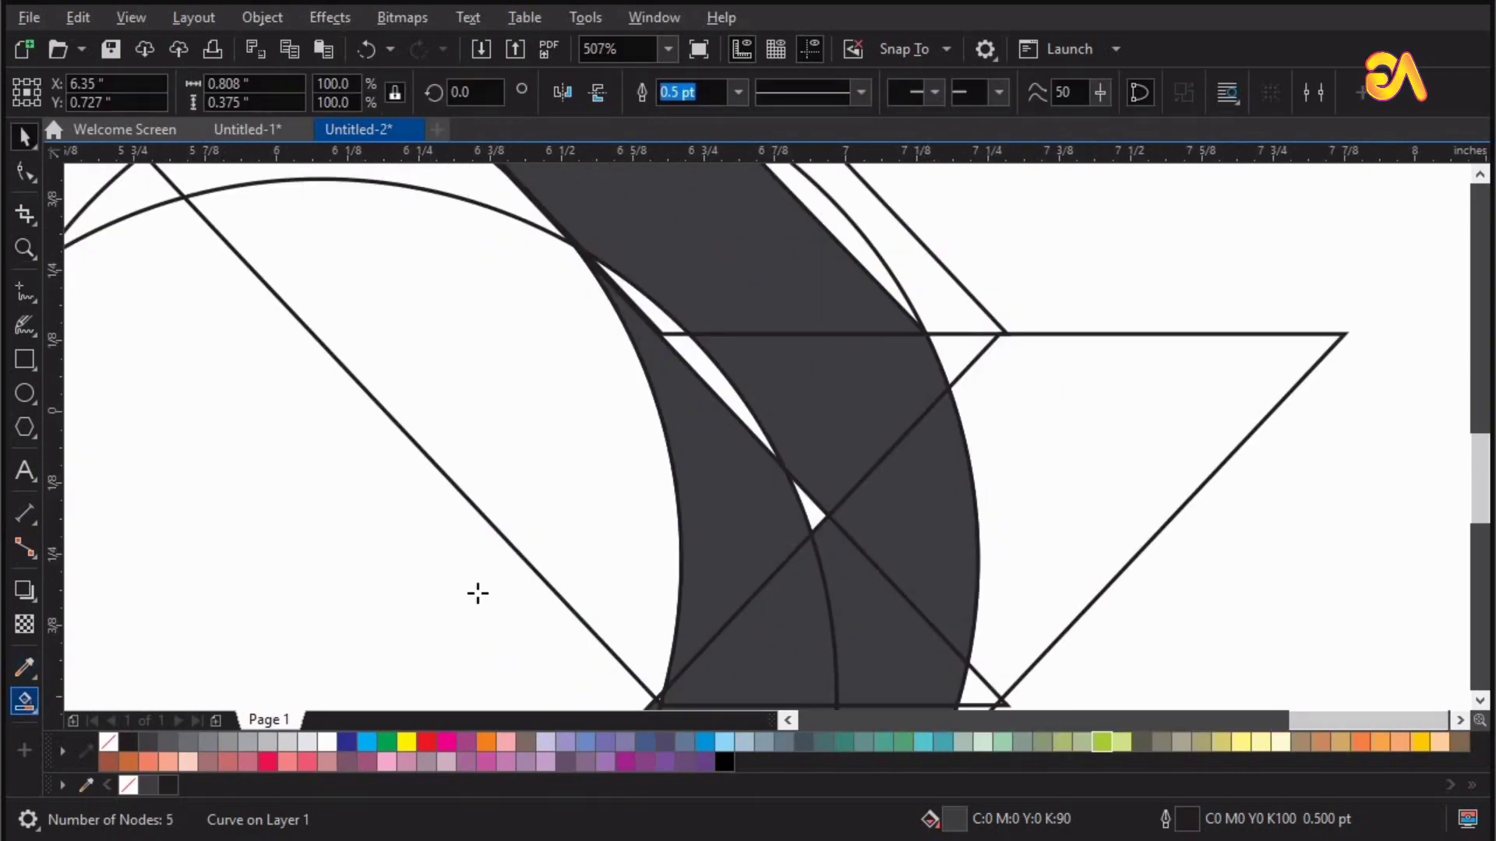
key(space)
click(754, 415)
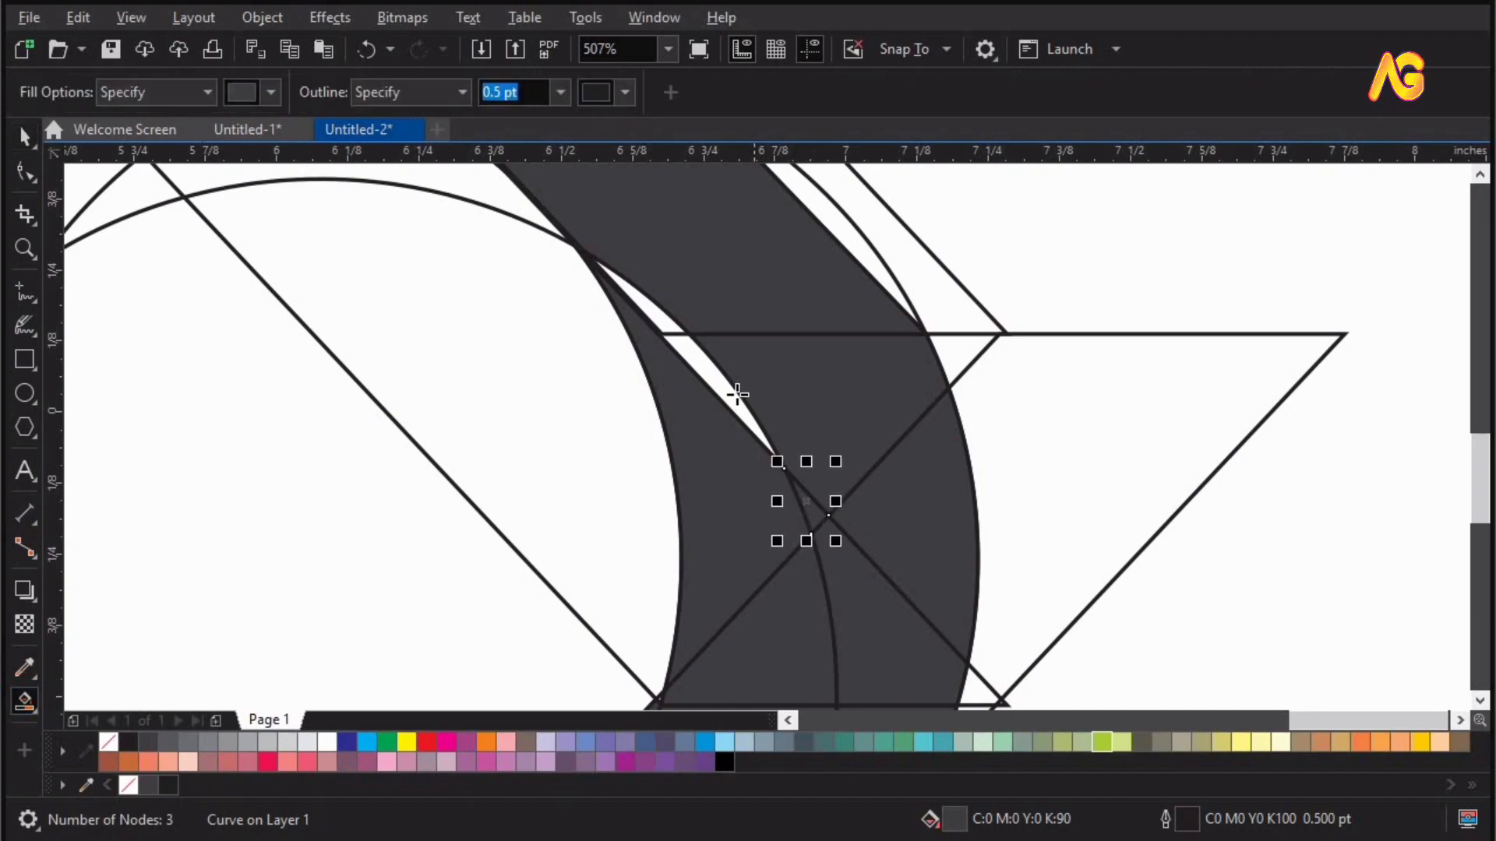
click(653, 312)
click(660, 307)
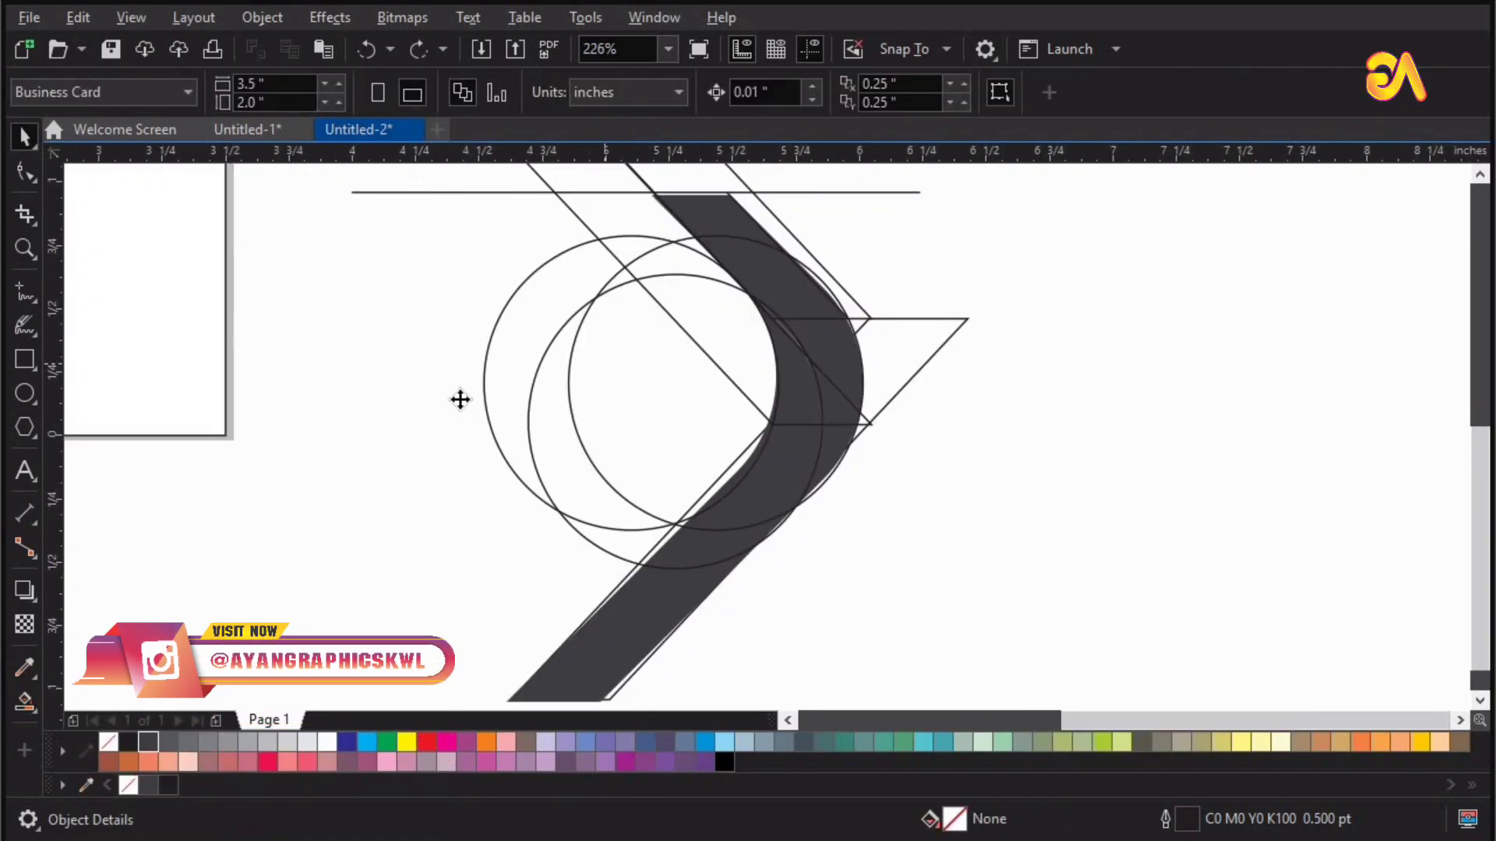
Step: Delete the three construction circles around the filled bend
drag(733, 374, 588, 403)
key(Delete)
drag(652, 346, 457, 402)
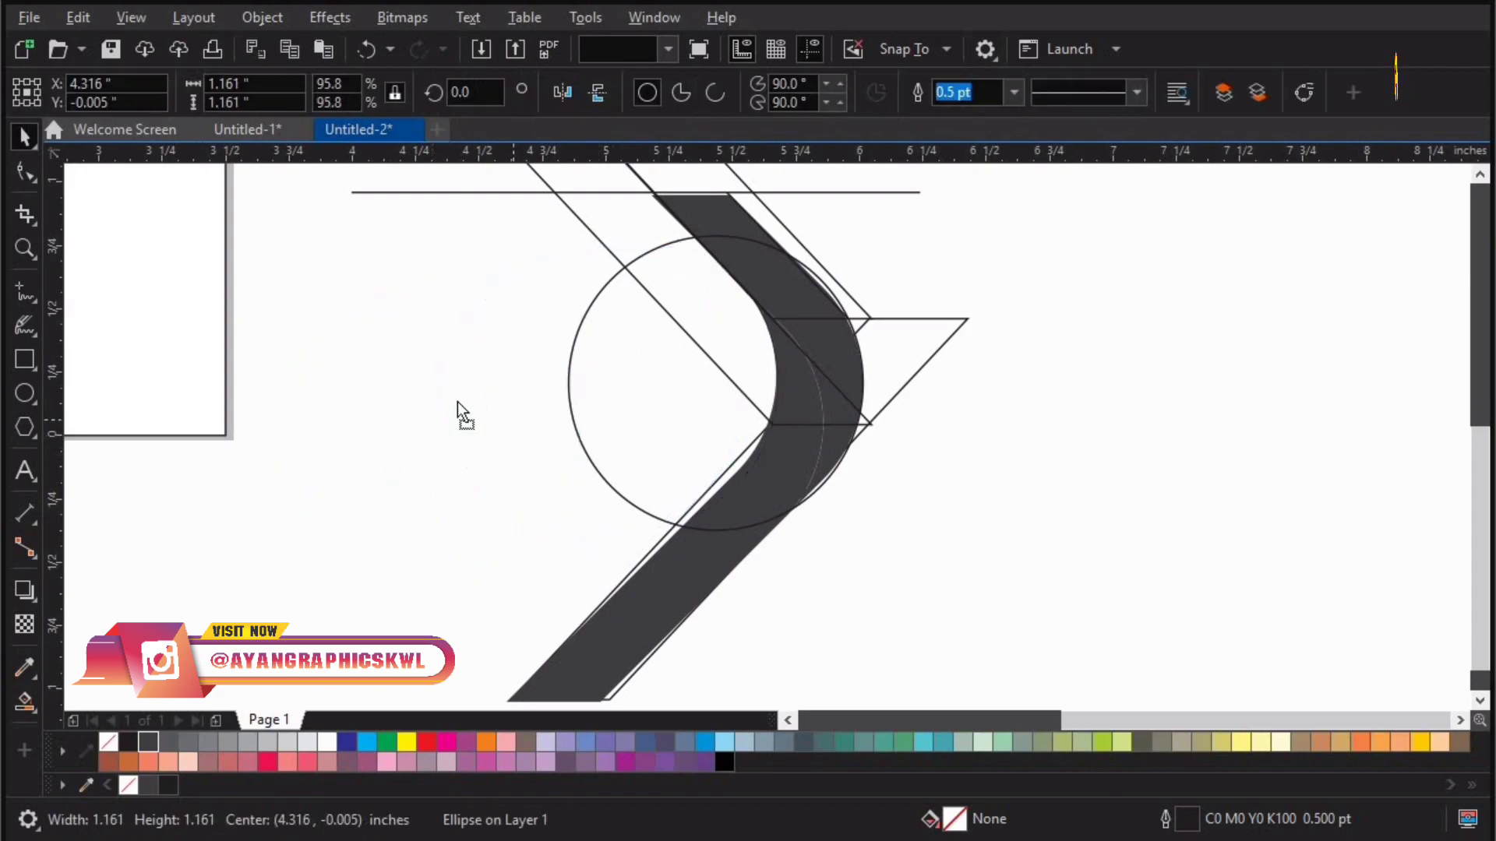
key(Delete)
drag(623, 269, 462, 311)
key(Delete)
Step: Delete the horizontal construction line and the leftover strip outlines, keeping only the filled bent shape
click(549, 192)
key(Delete)
click(653, 191)
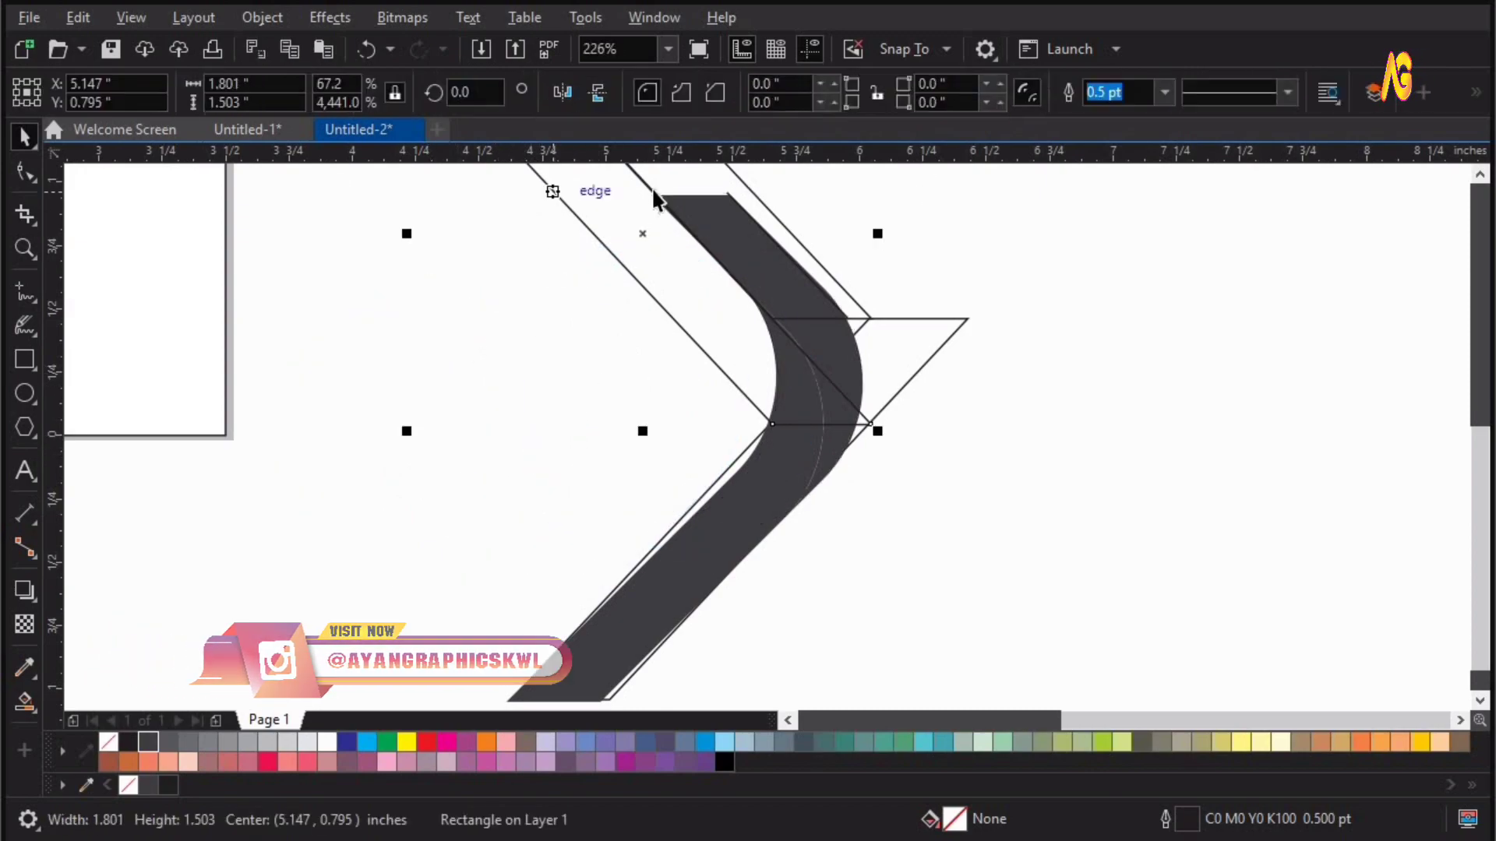
key(Delete)
click(770, 223)
key(Delete)
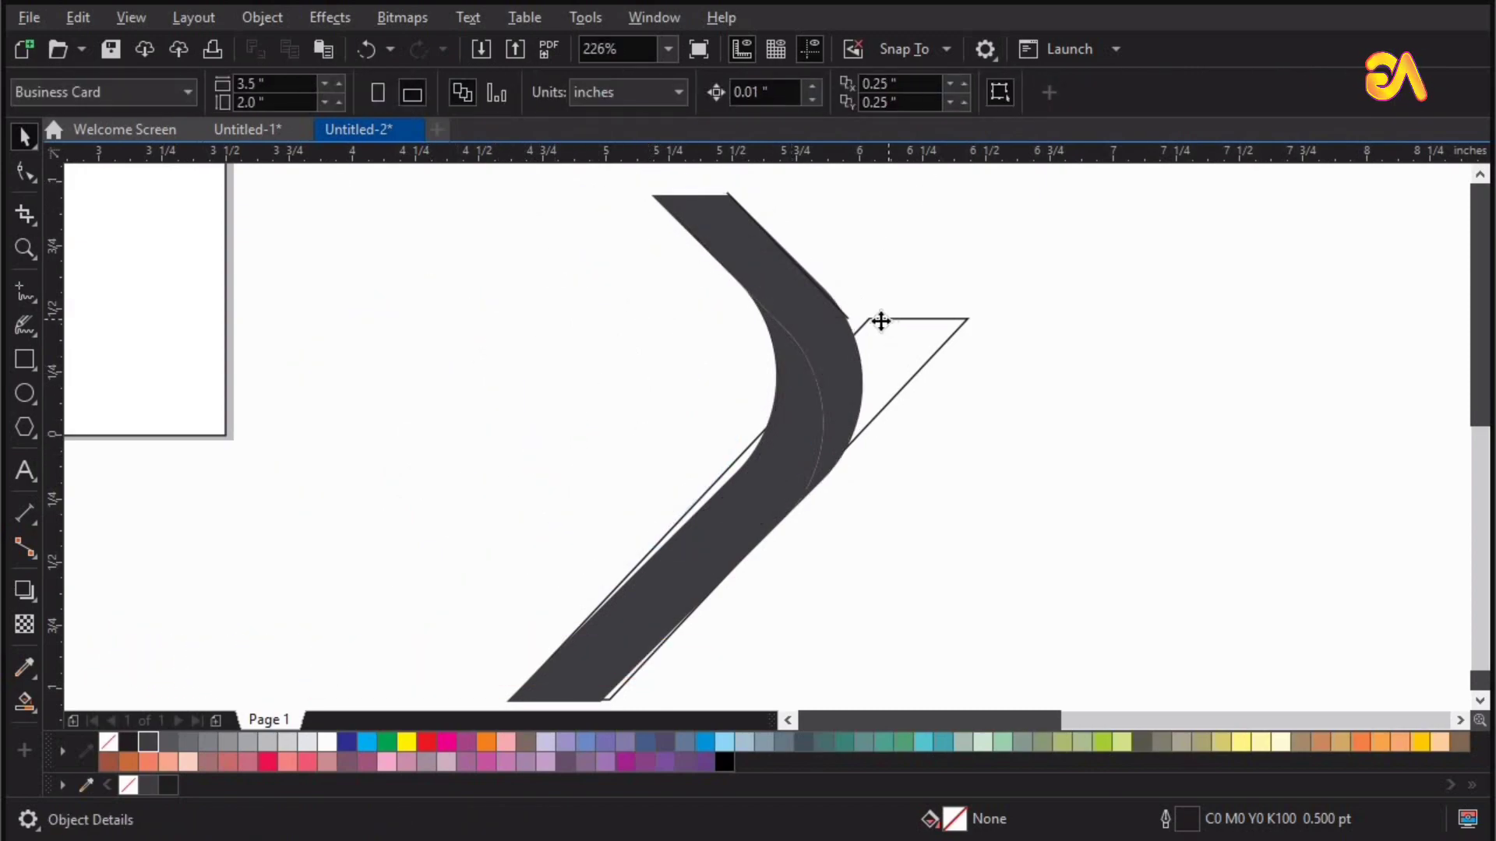
click(876, 318)
key(Delete)
click(901, 277)
key(Delete)
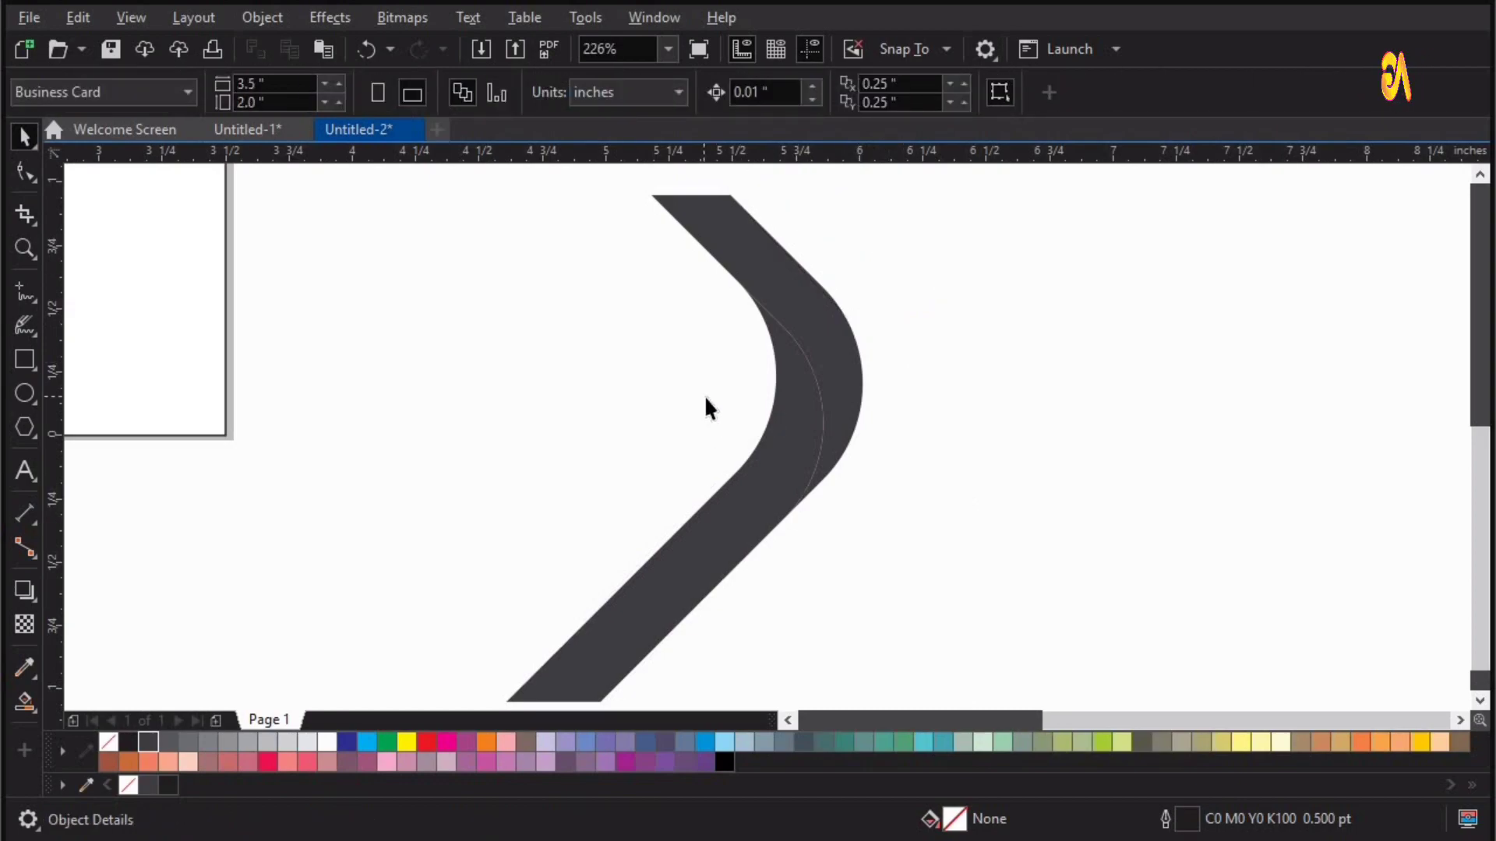
Step: Group the two pieces of the bent shape and move the group onto the left half of the card page
scroll(1083, 452, down, 2)
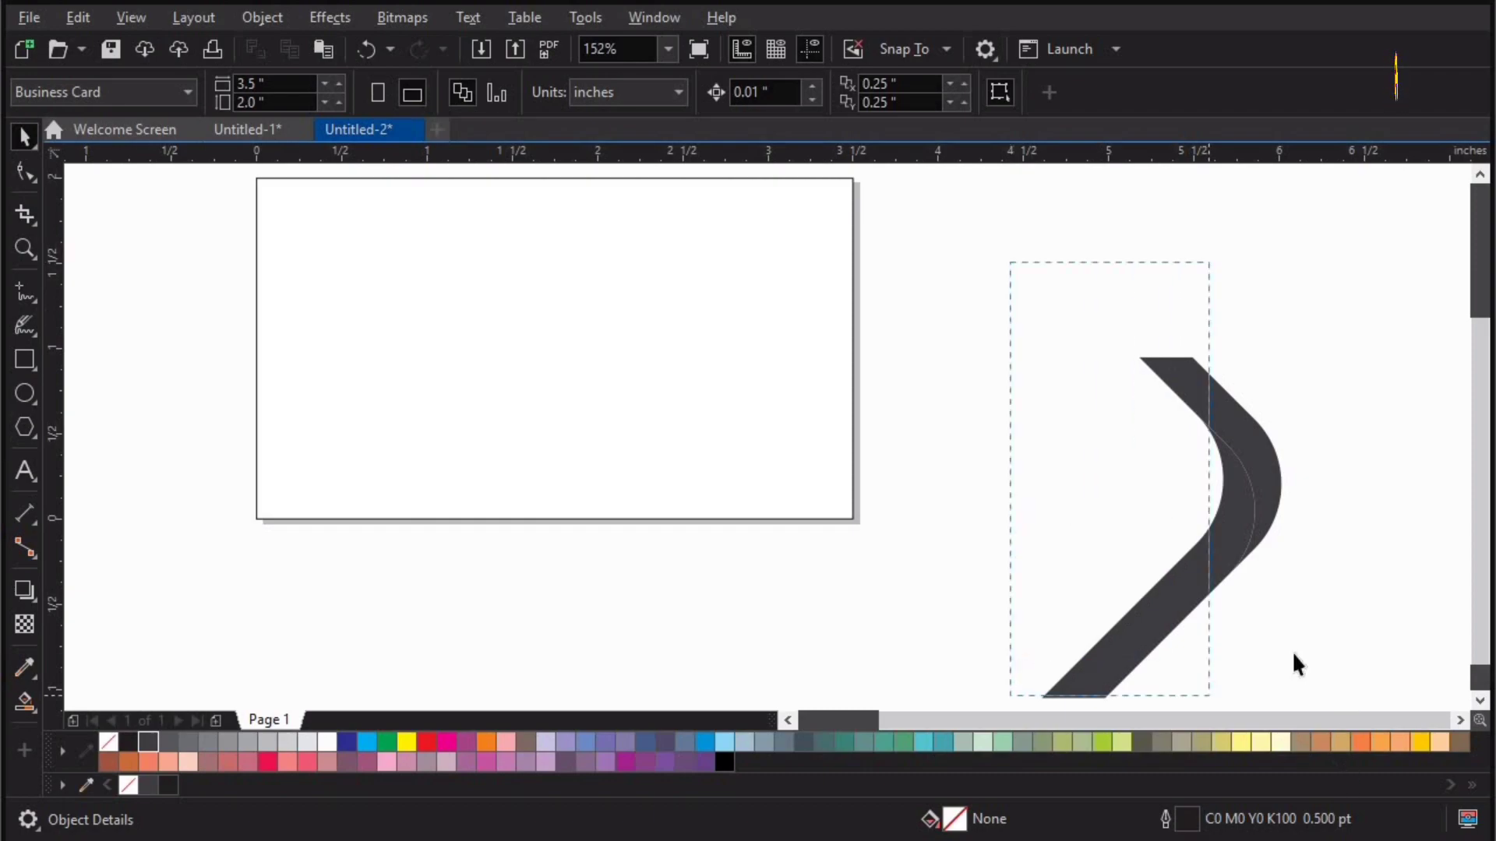
scroll(1293, 655, down, 1)
click(1195, 535)
drag(1195, 534, 485, 363)
scroll(551, 507, up, 2)
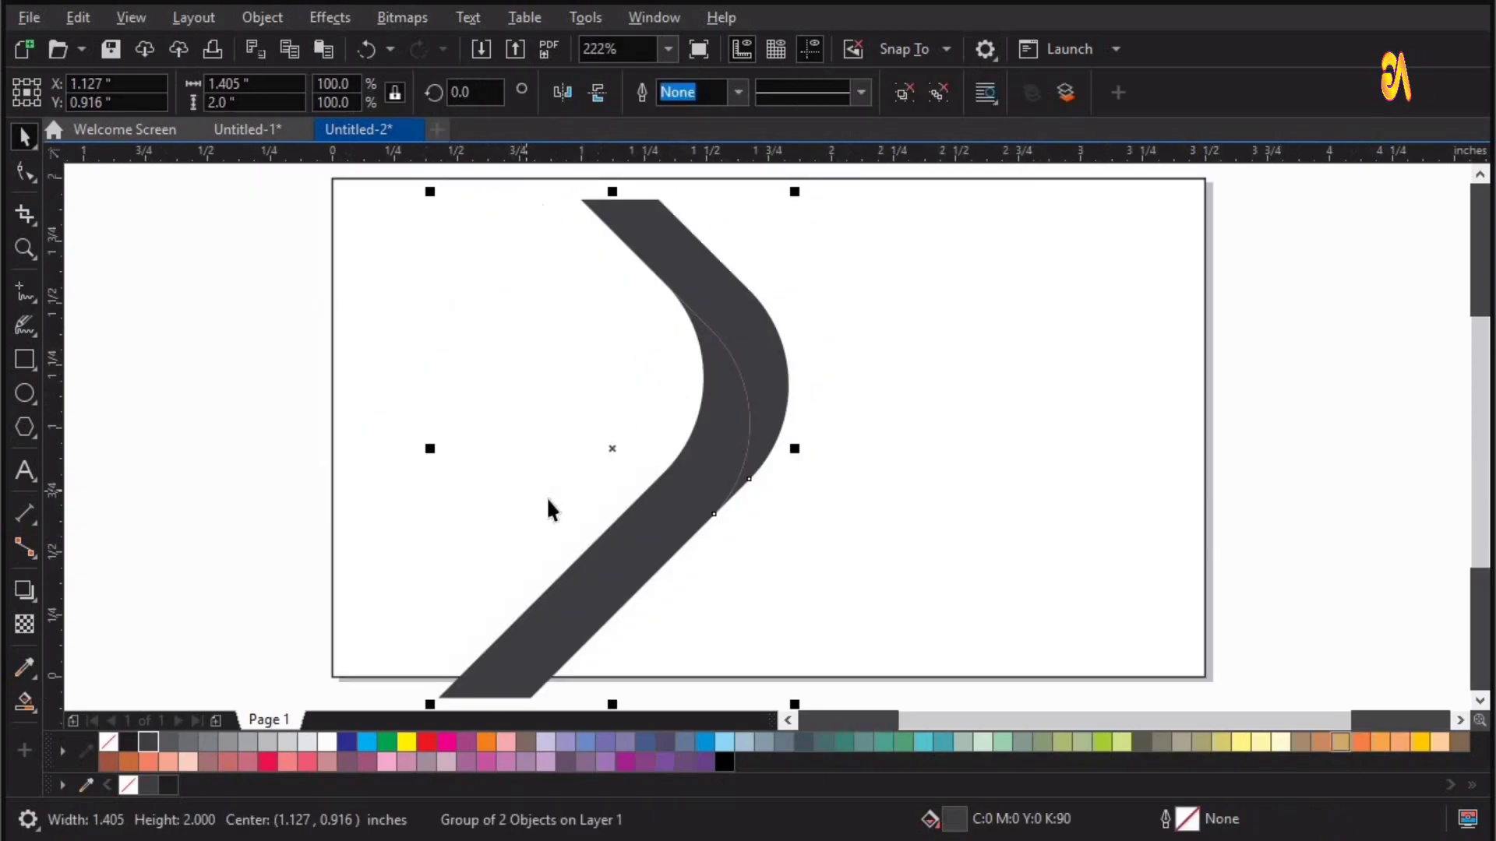
Step: Align the bent group with the card rectangle along the left edge and vertical centre
shift+click(991, 401)
click(1314, 95)
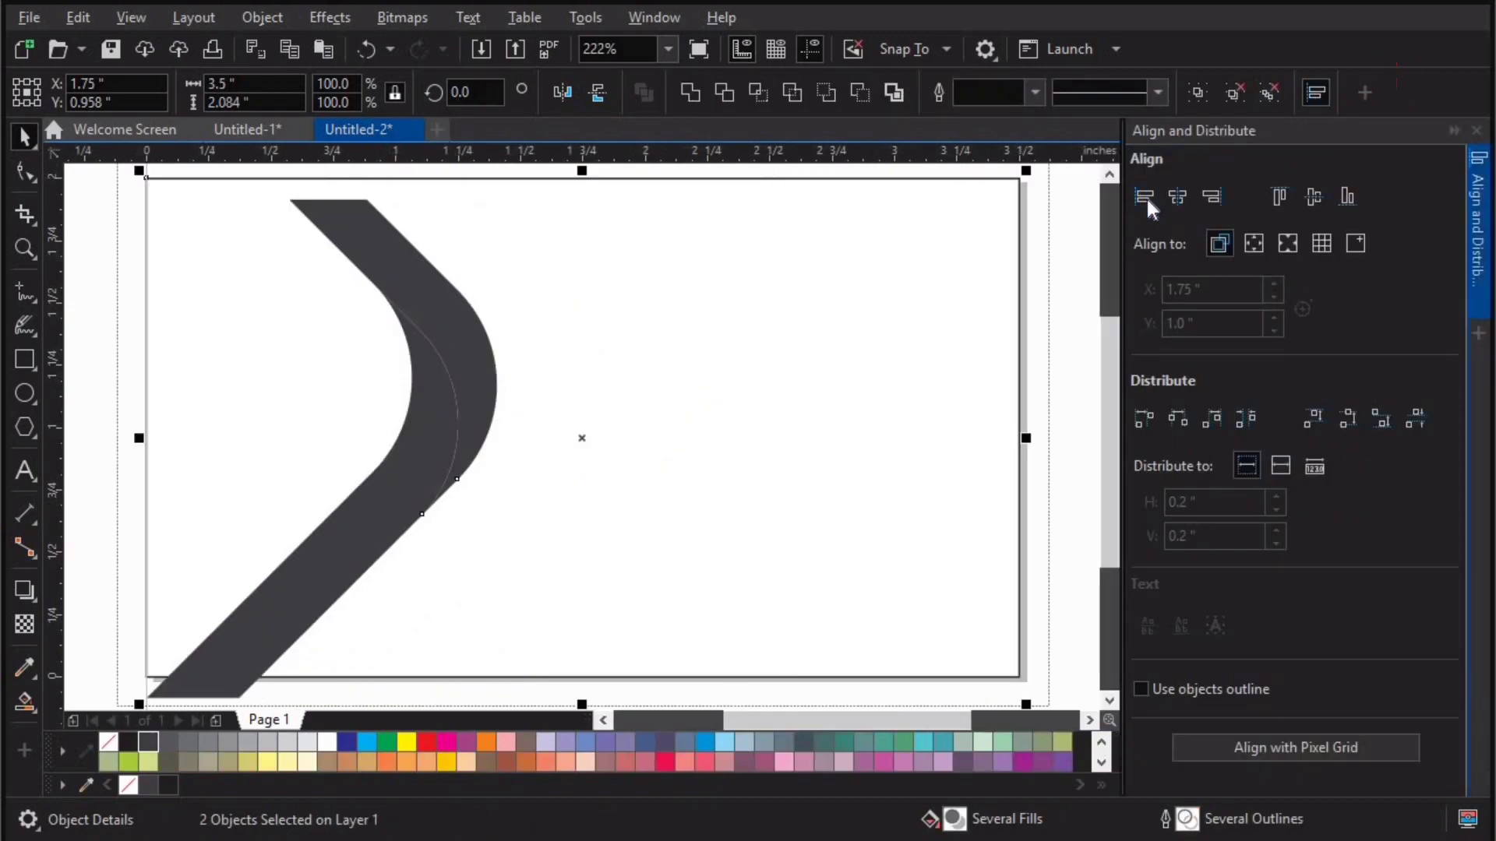
click(1313, 196)
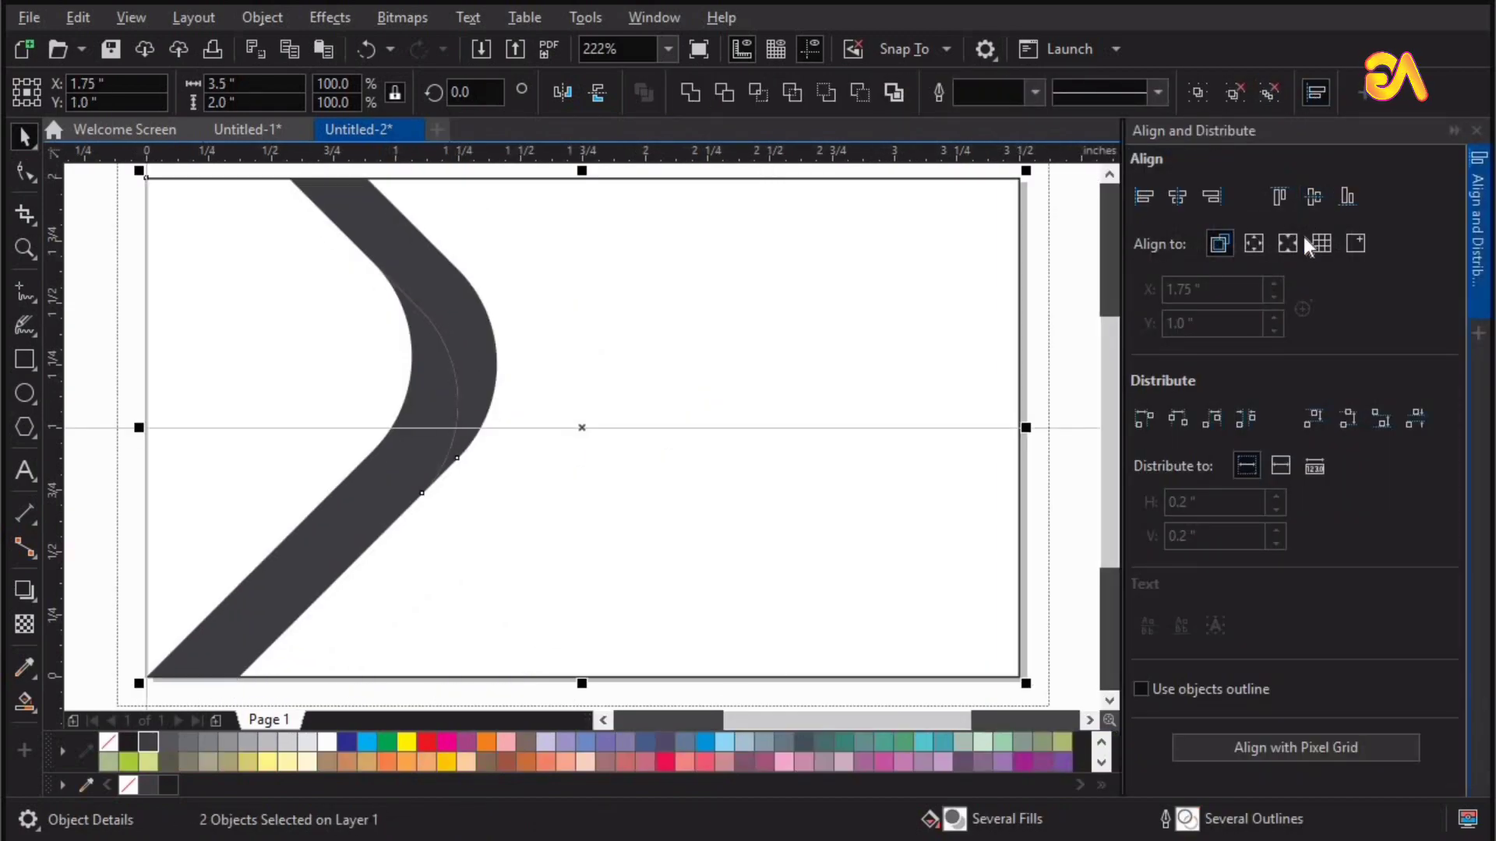
click(1476, 131)
key(Escape)
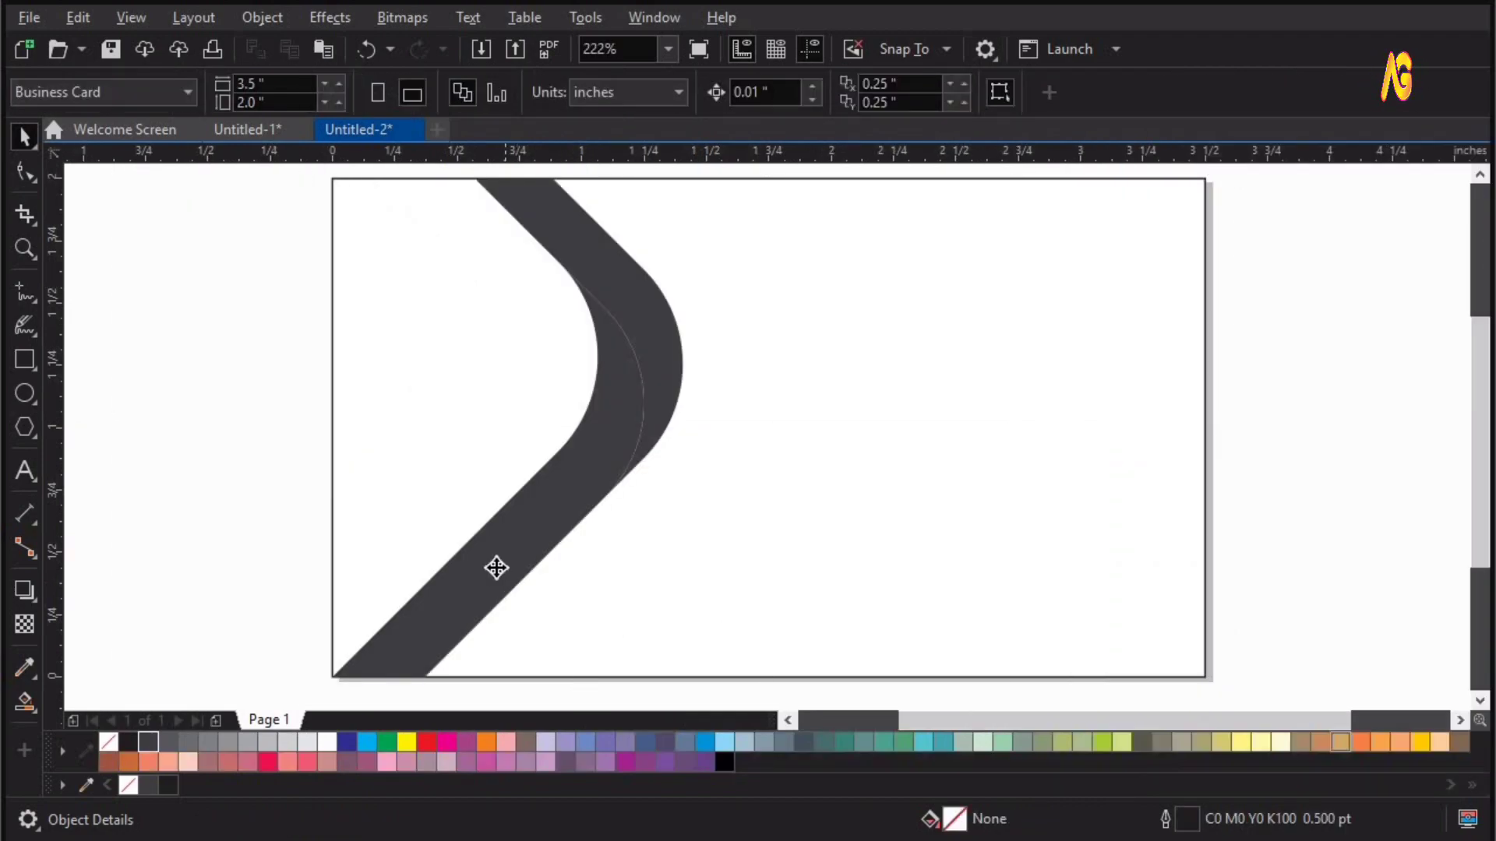
Step: Shift the bent group horizontally to the right, about 0.25 inches, and turn off snapping to objects
click(495, 567)
key(shift+F4)
key(Escape)
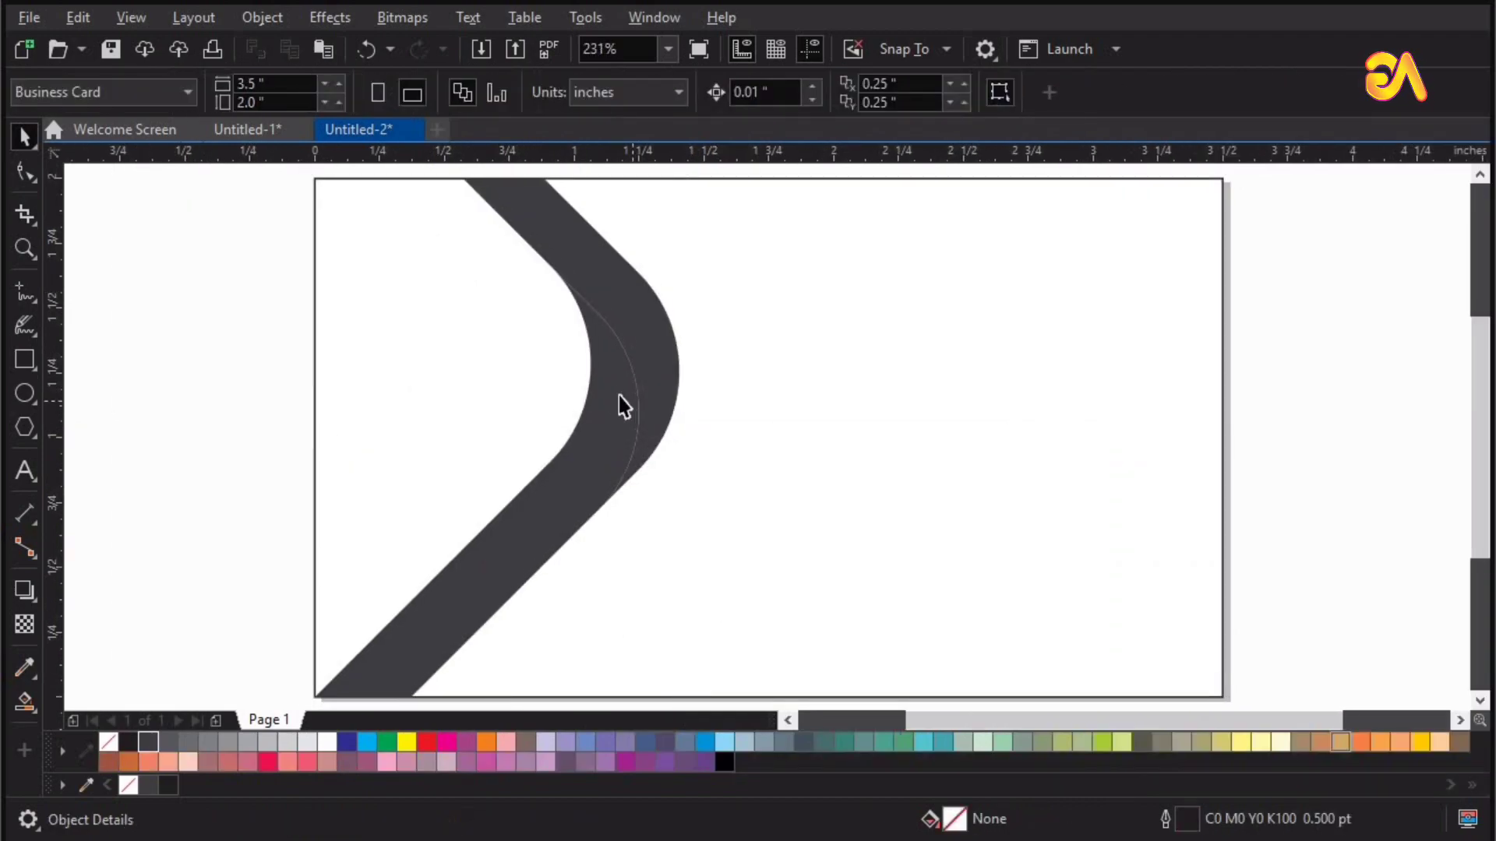
drag(638, 403, 672, 394)
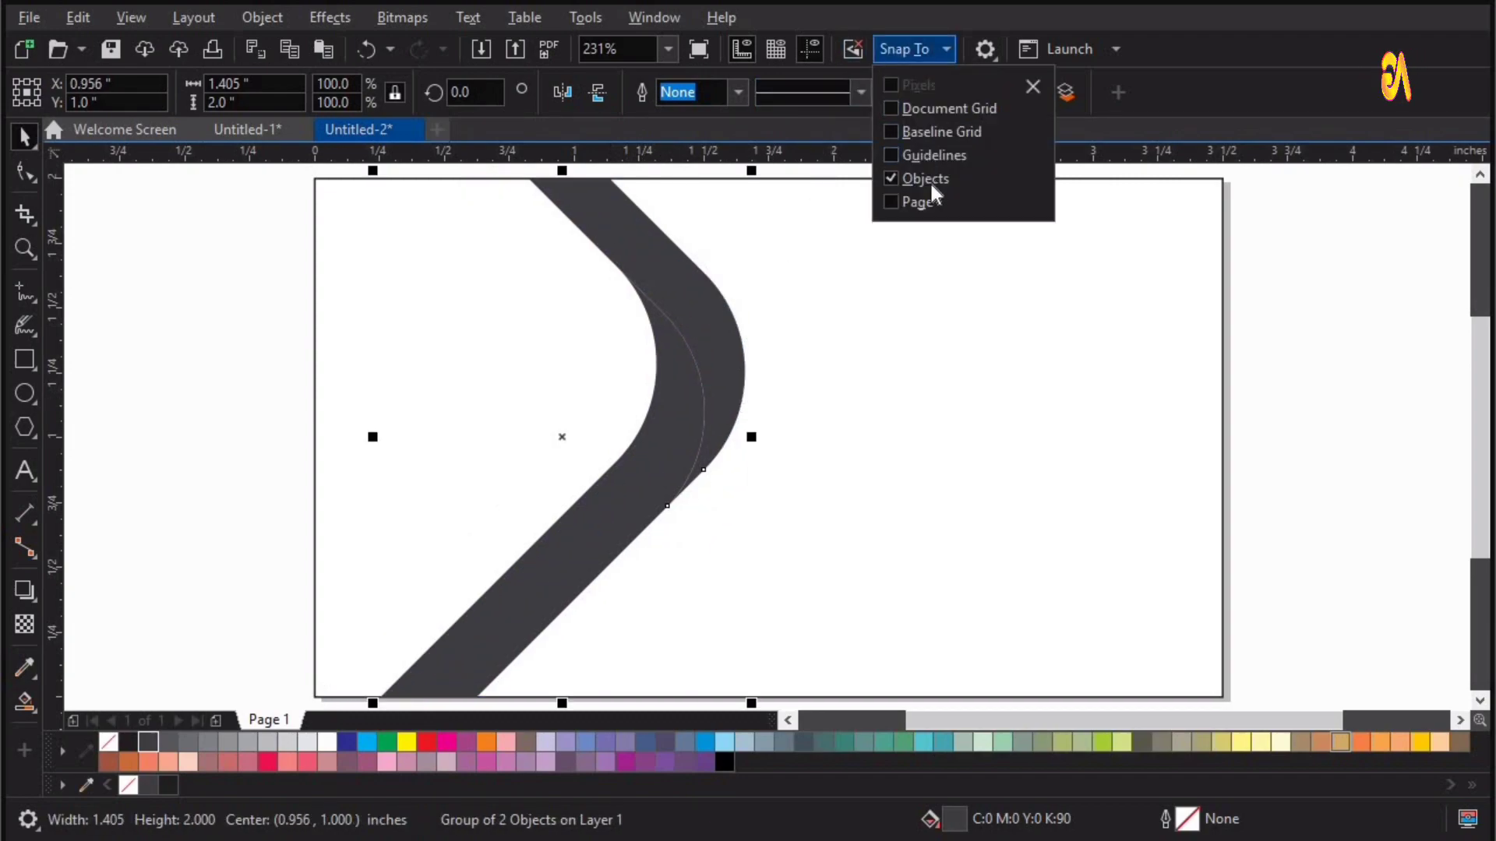
click(927, 179)
click(688, 330)
click(688, 320)
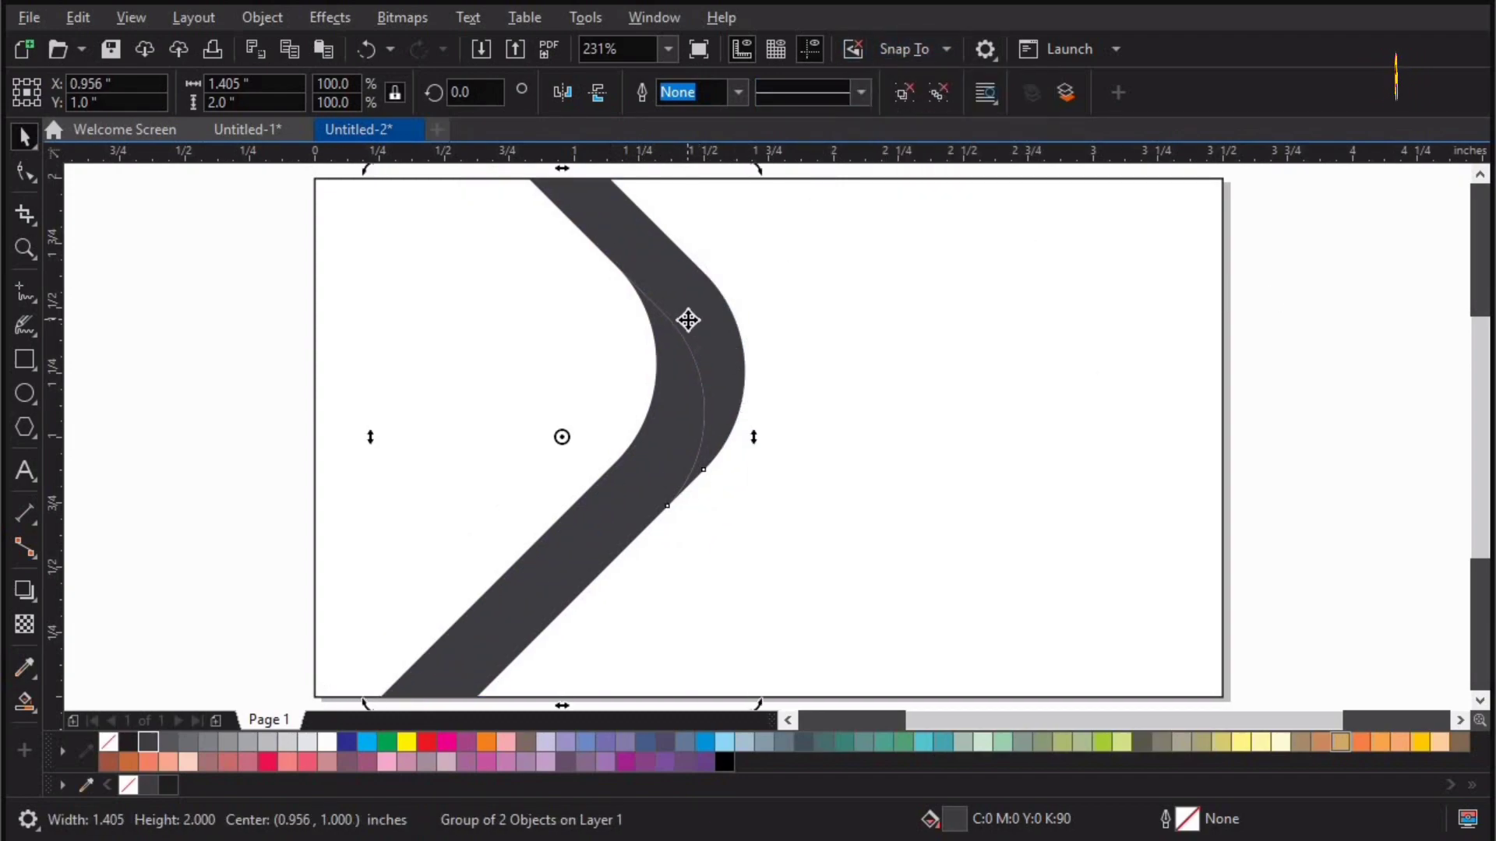
Step: Enlarge the bent group about its centre to about 1.431 by 2.037 inches so it slightly overshoots the card's height
scroll(688, 320, down, 2)
key(z)
scroll(754, 281, up, 1)
key(space)
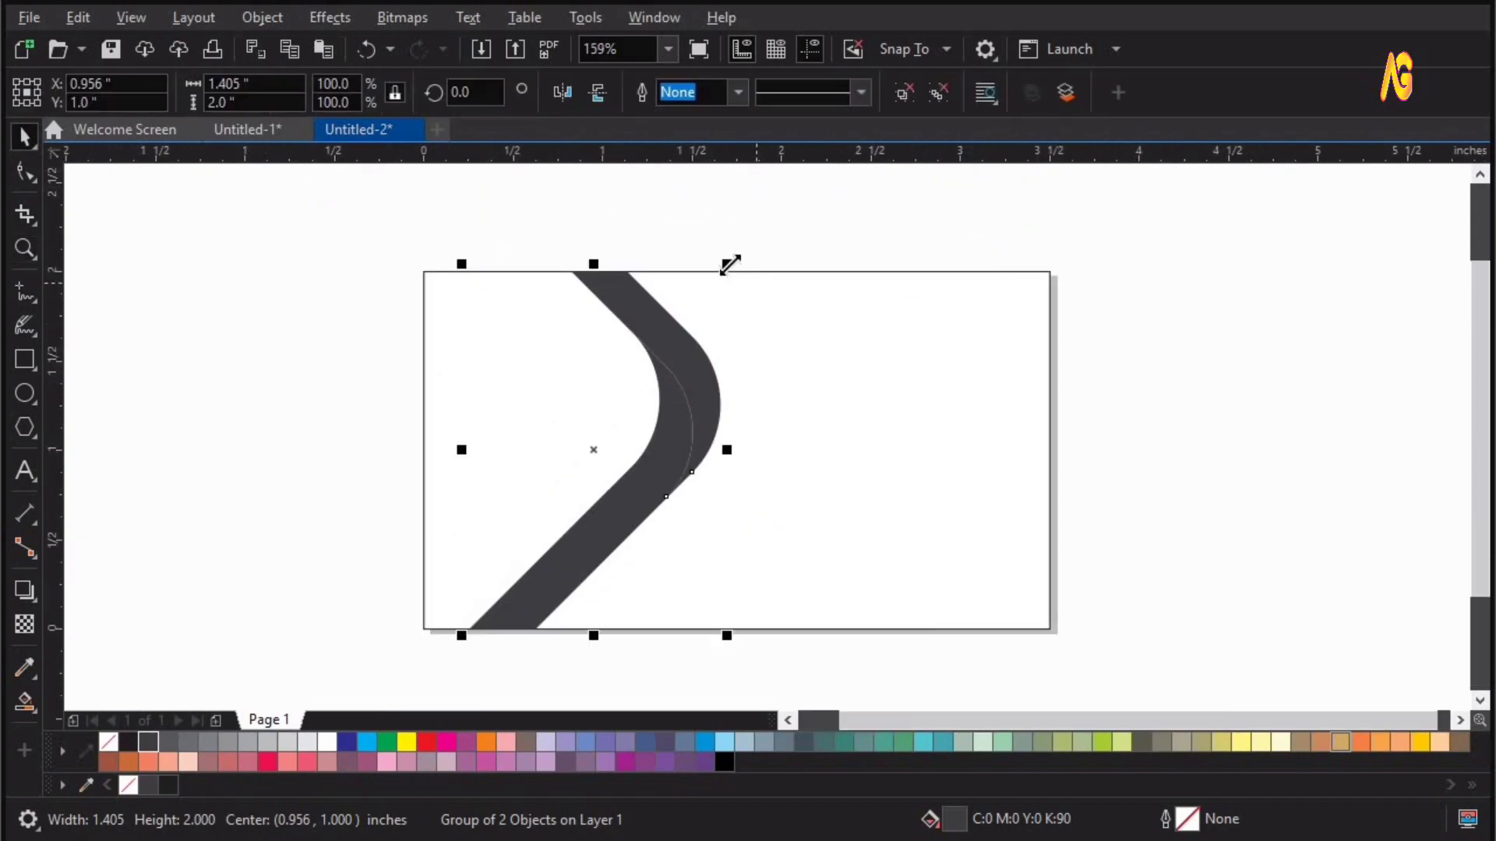
drag(732, 262, 735, 259)
key(z)
drag(320, 222, 1069, 682)
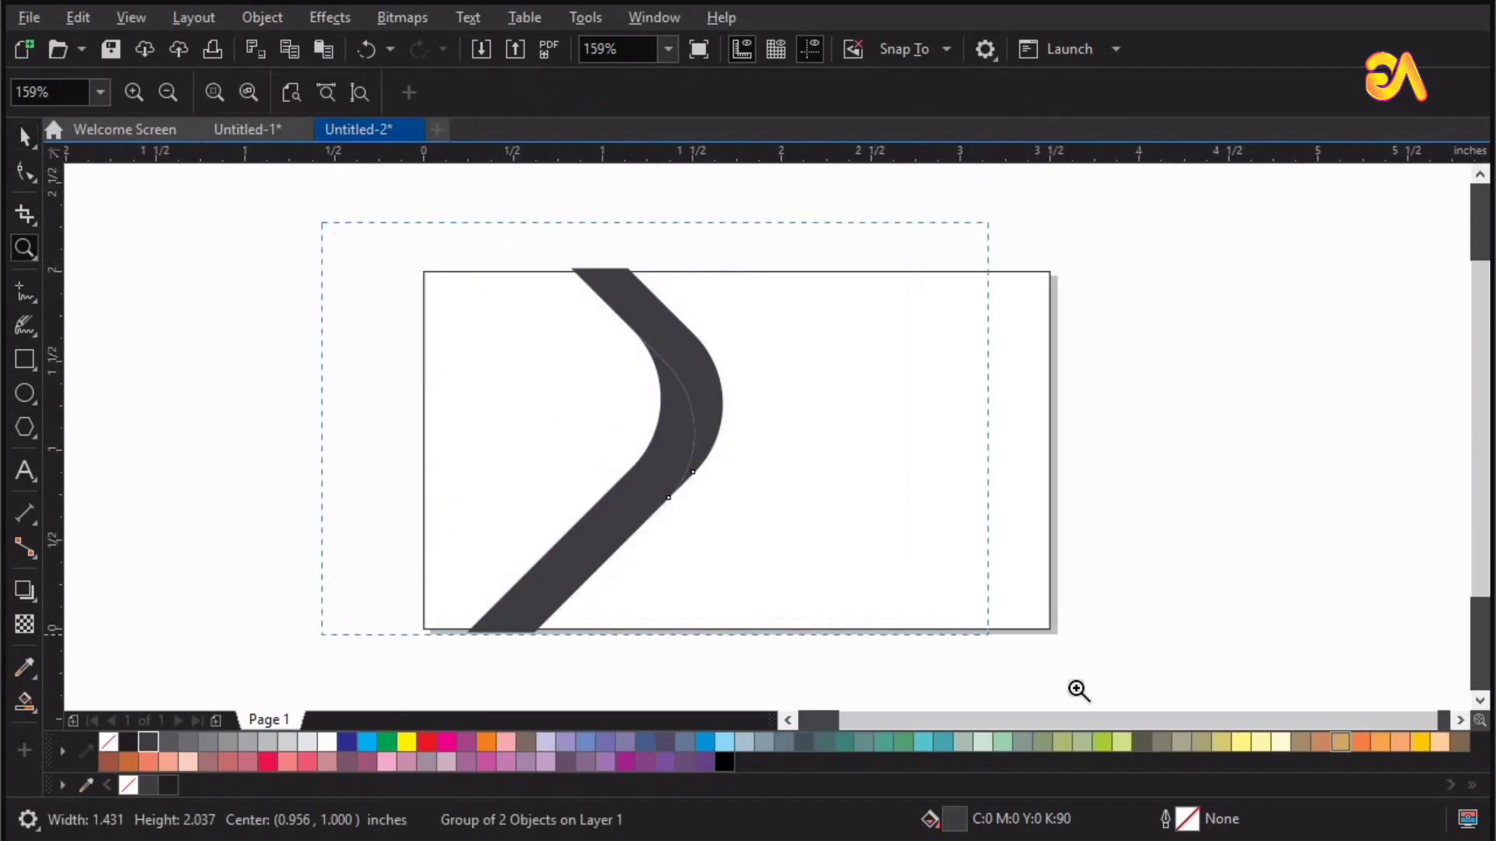
Step: Nudge the enlarged bent group right in small steps to about X 0.994 inches and deselect it
key(space)
key(Right)
key(Right)
key(Right)
key(Right)
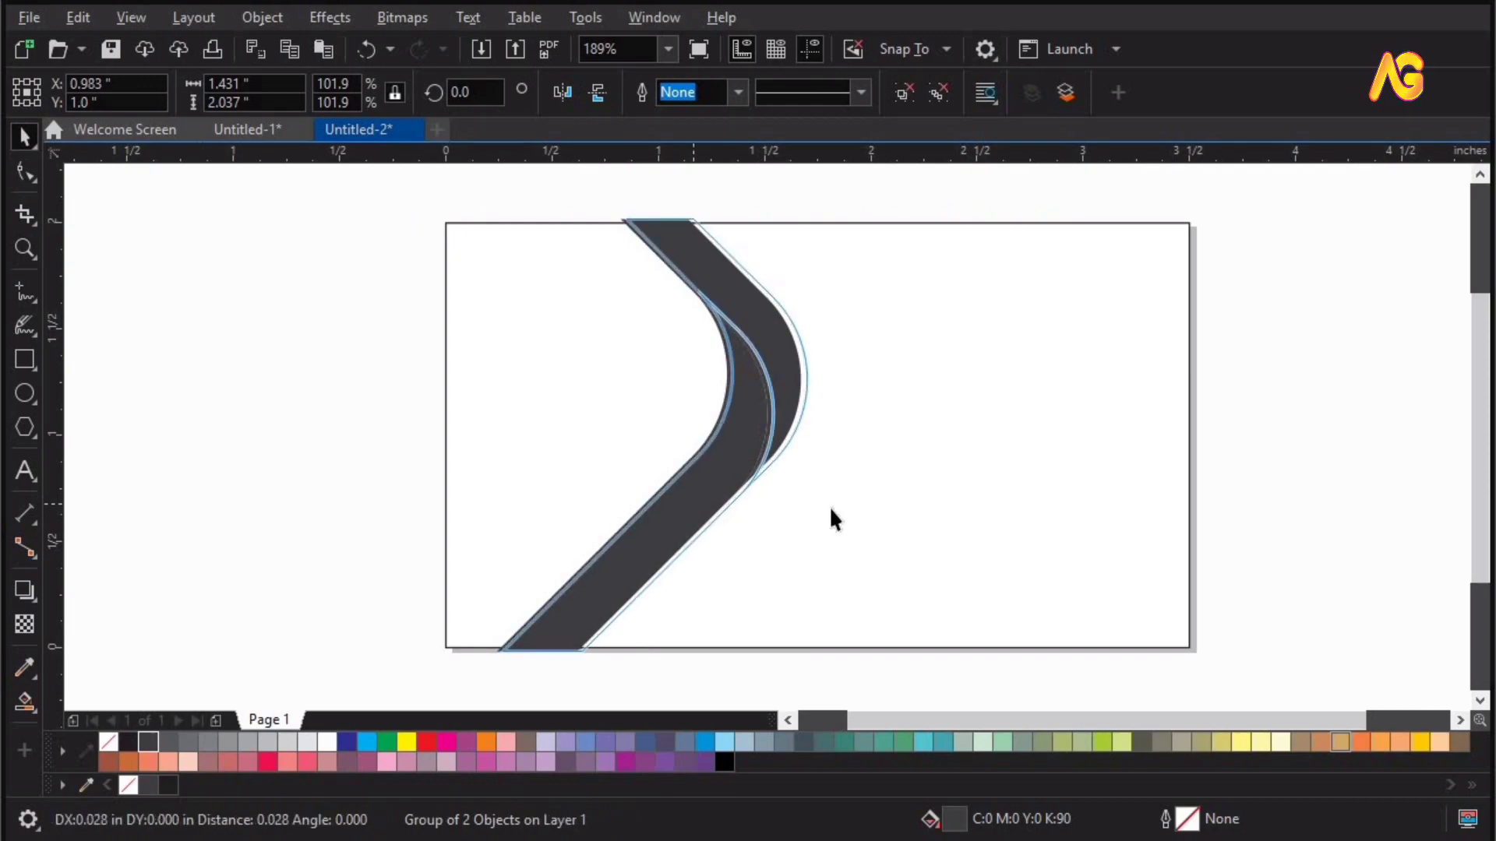
shift+click(927, 489)
key(Escape)
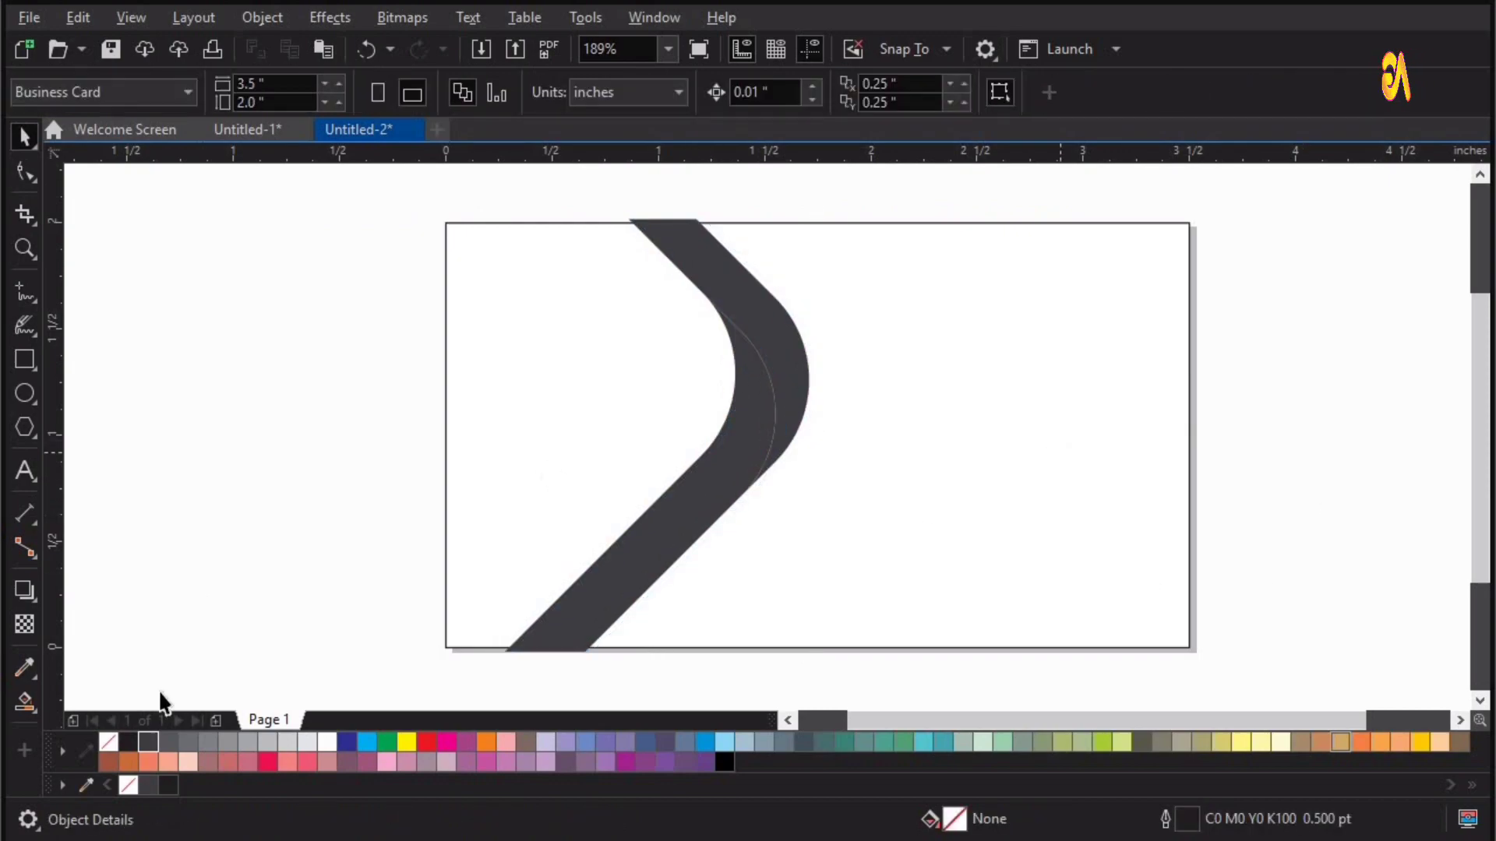
Step: Smart-fill the card area left of the bend, recolour it cyan (C100) and send it behind the bend
key(Tab)
click(531, 406)
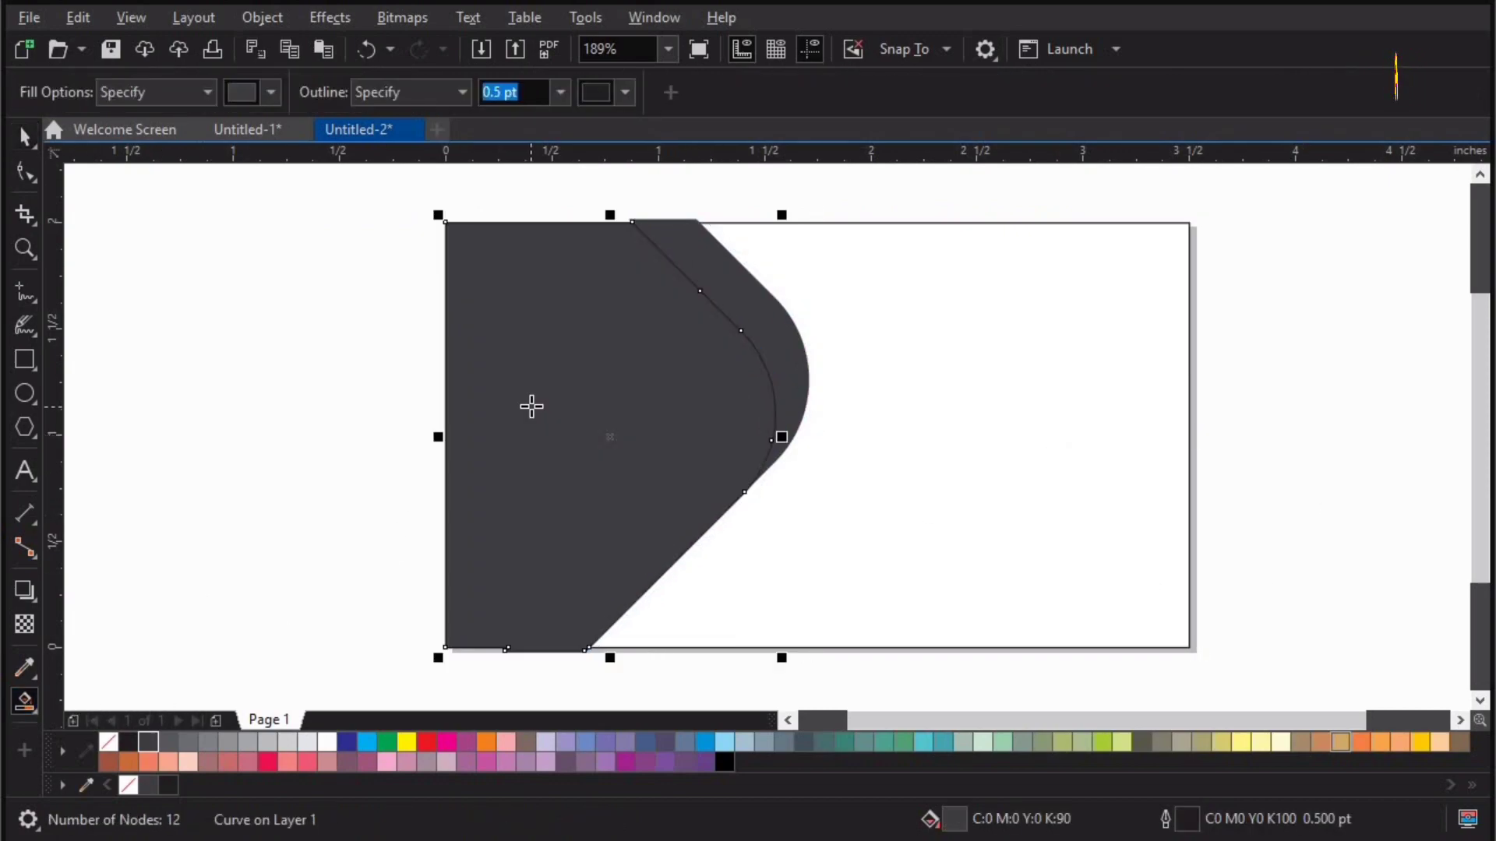
key(space)
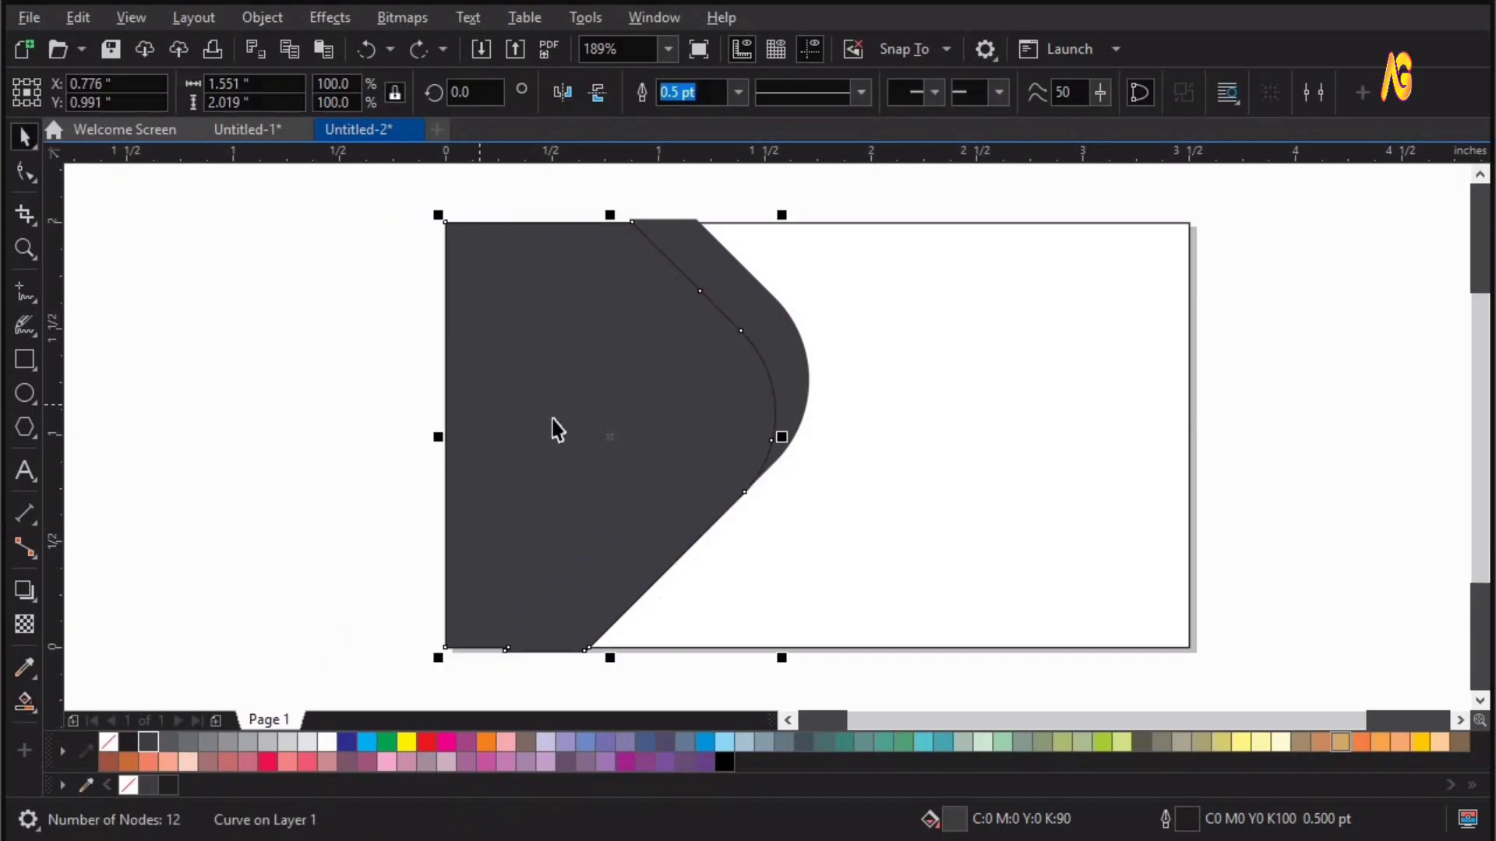
click(366, 742)
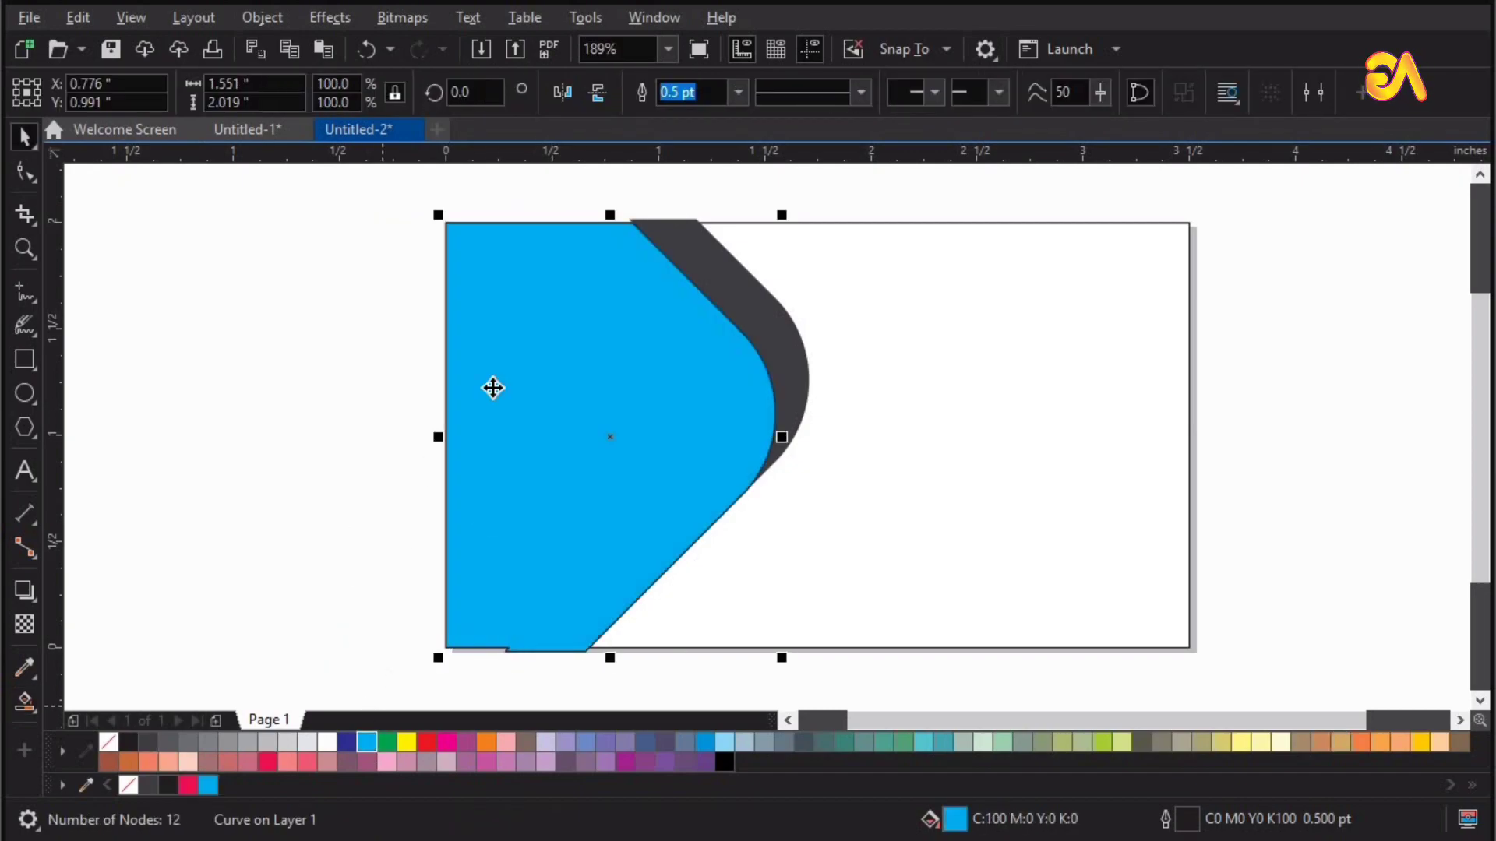
key(shift+Page_Down)
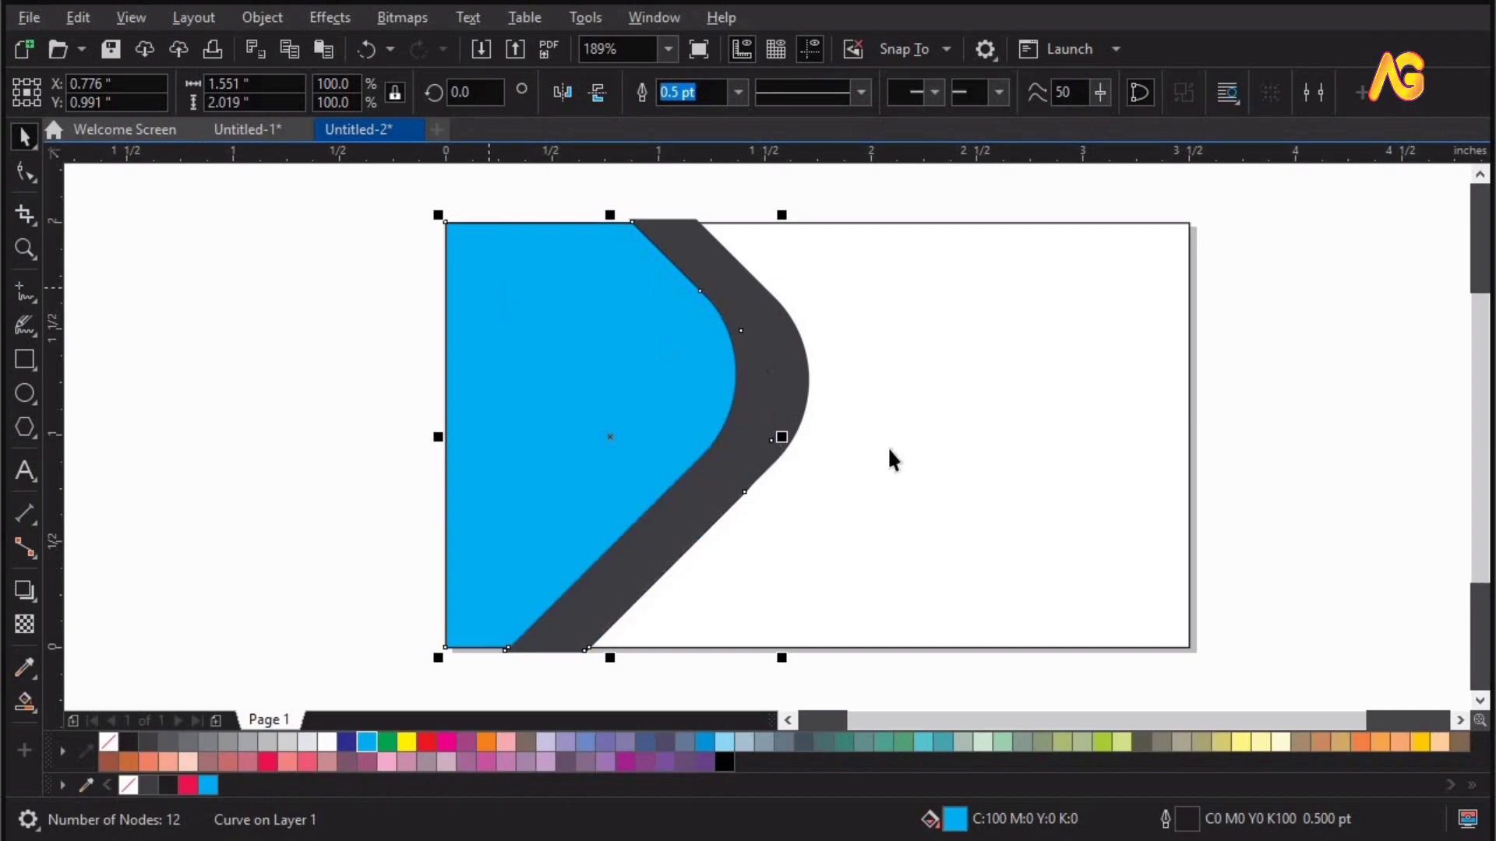
Step: Ungroup the bent shape and select its lower strip
drag(791, 362, 865, 309)
key(ctrl+z)
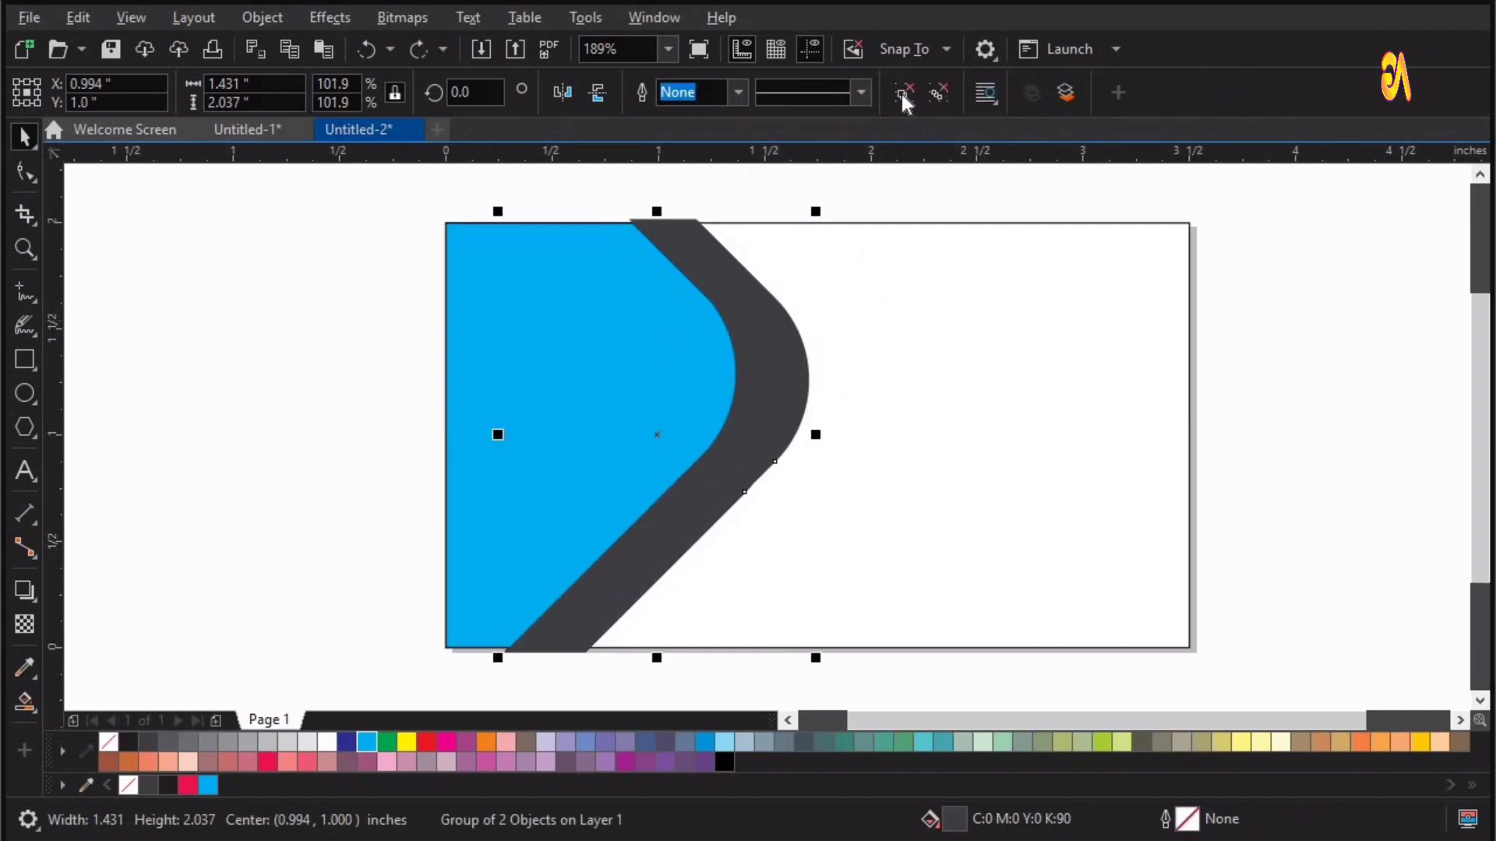
click(903, 93)
click(1142, 503)
click(689, 511)
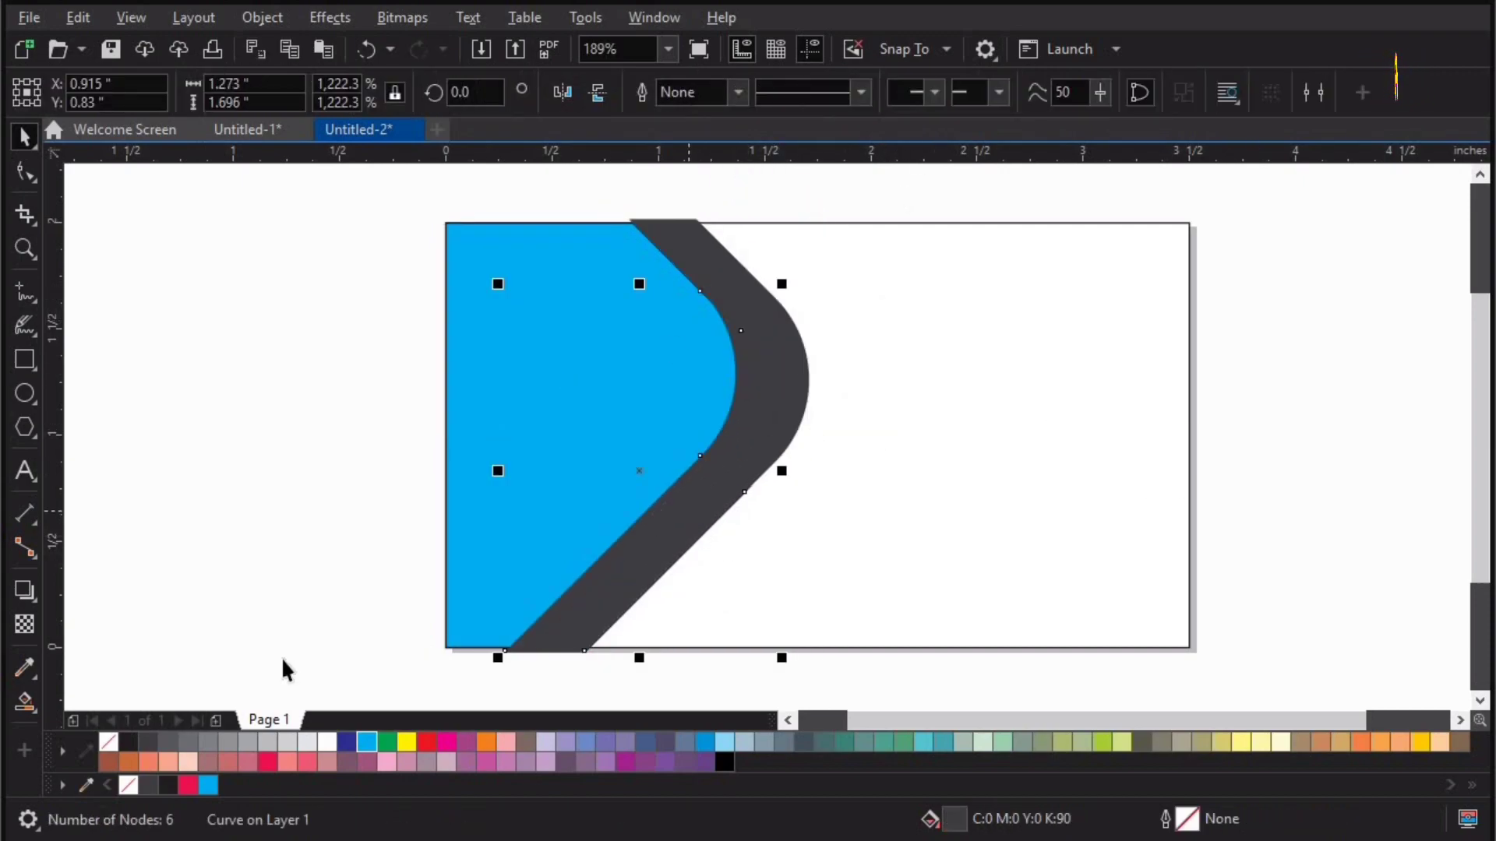
Step: Apply a fountain fill along the lower strip from its bottom end up to the bend, with Neon Red as the start colour
click(36, 712)
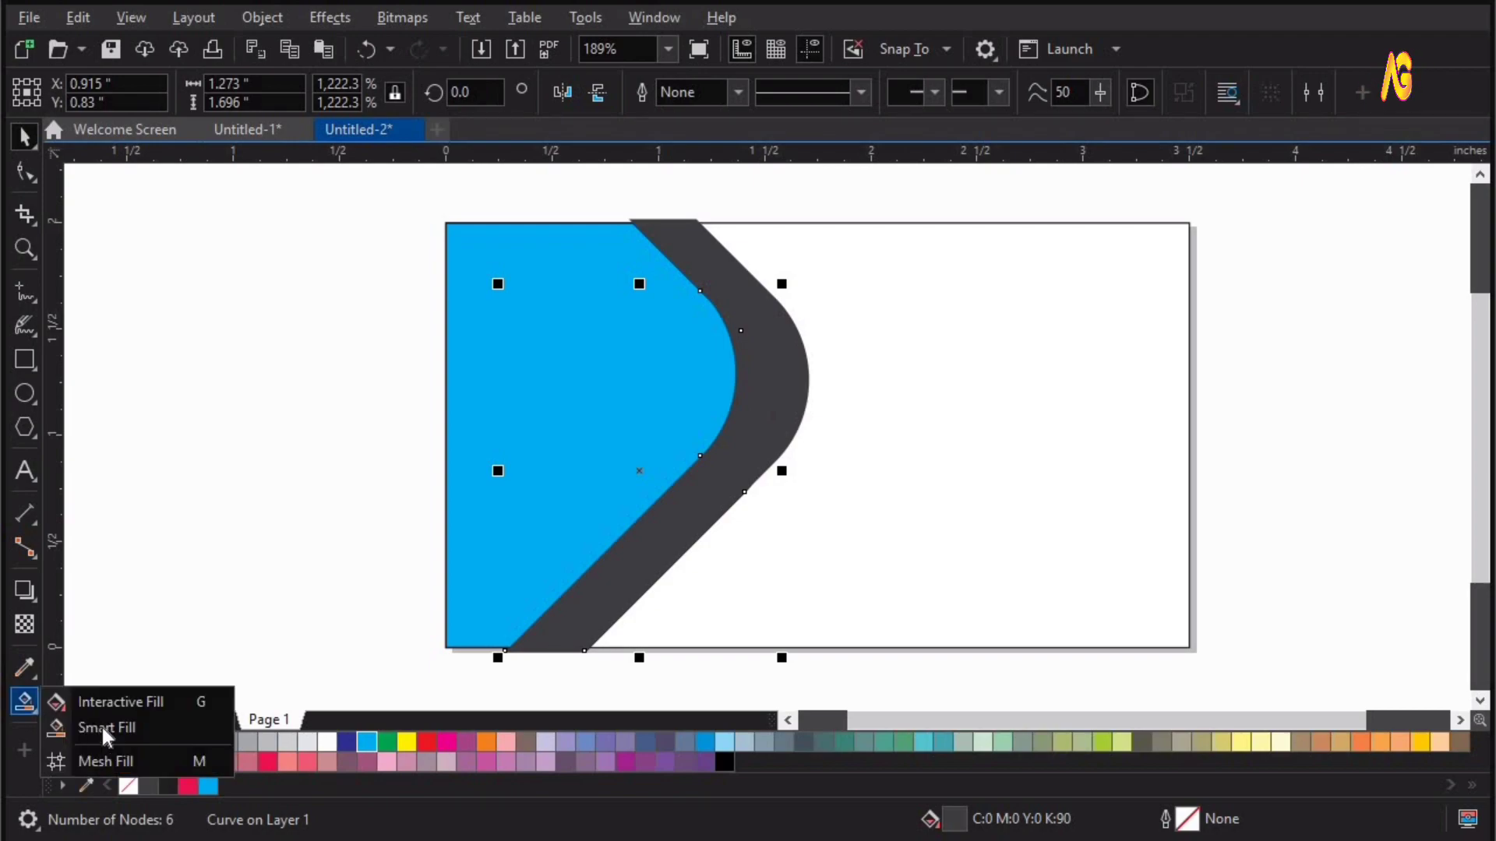
click(117, 701)
click(747, 401)
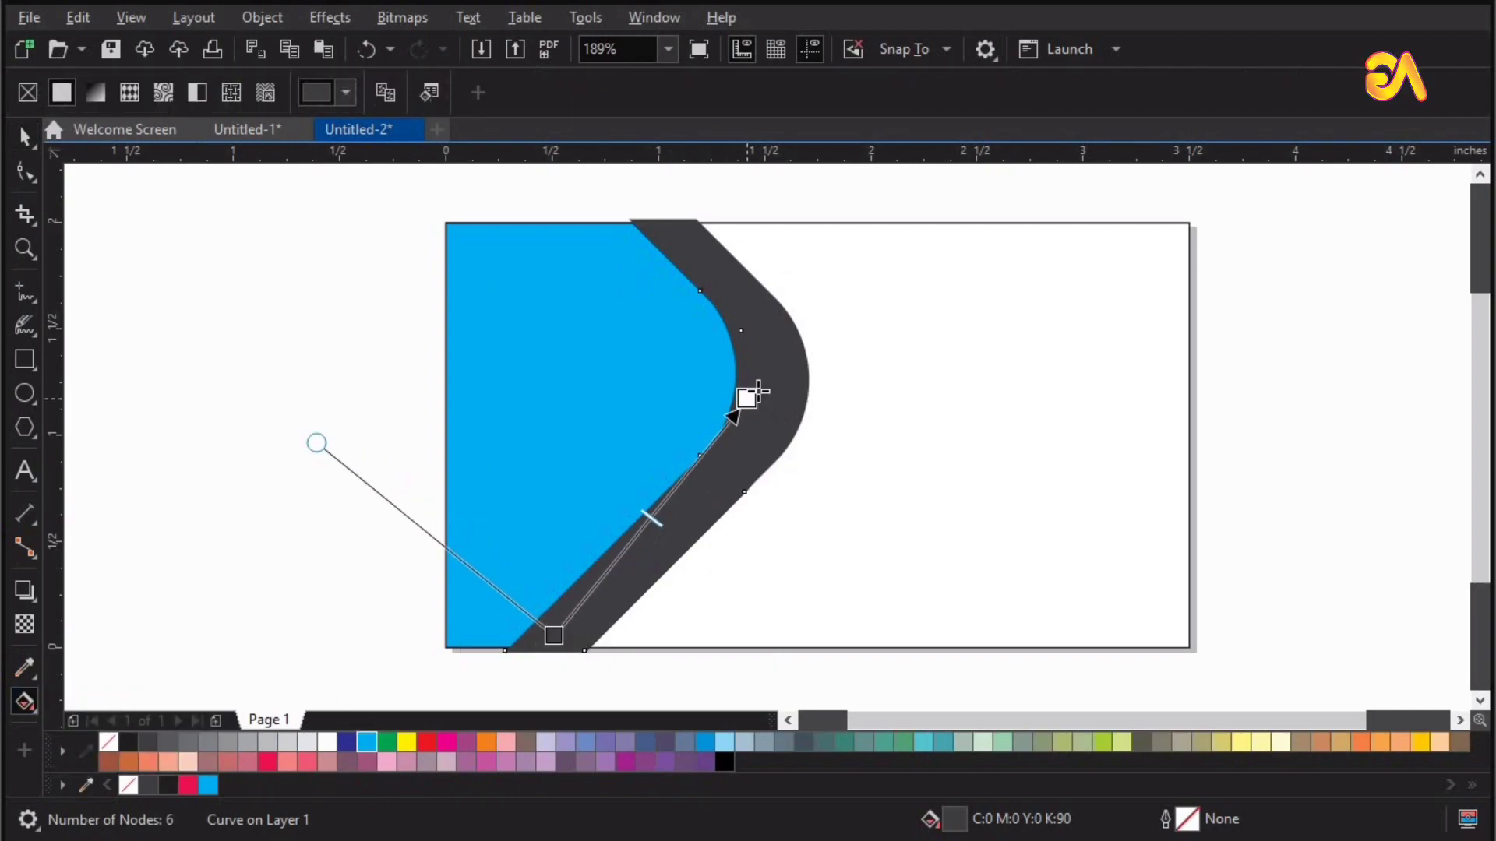
click(546, 641)
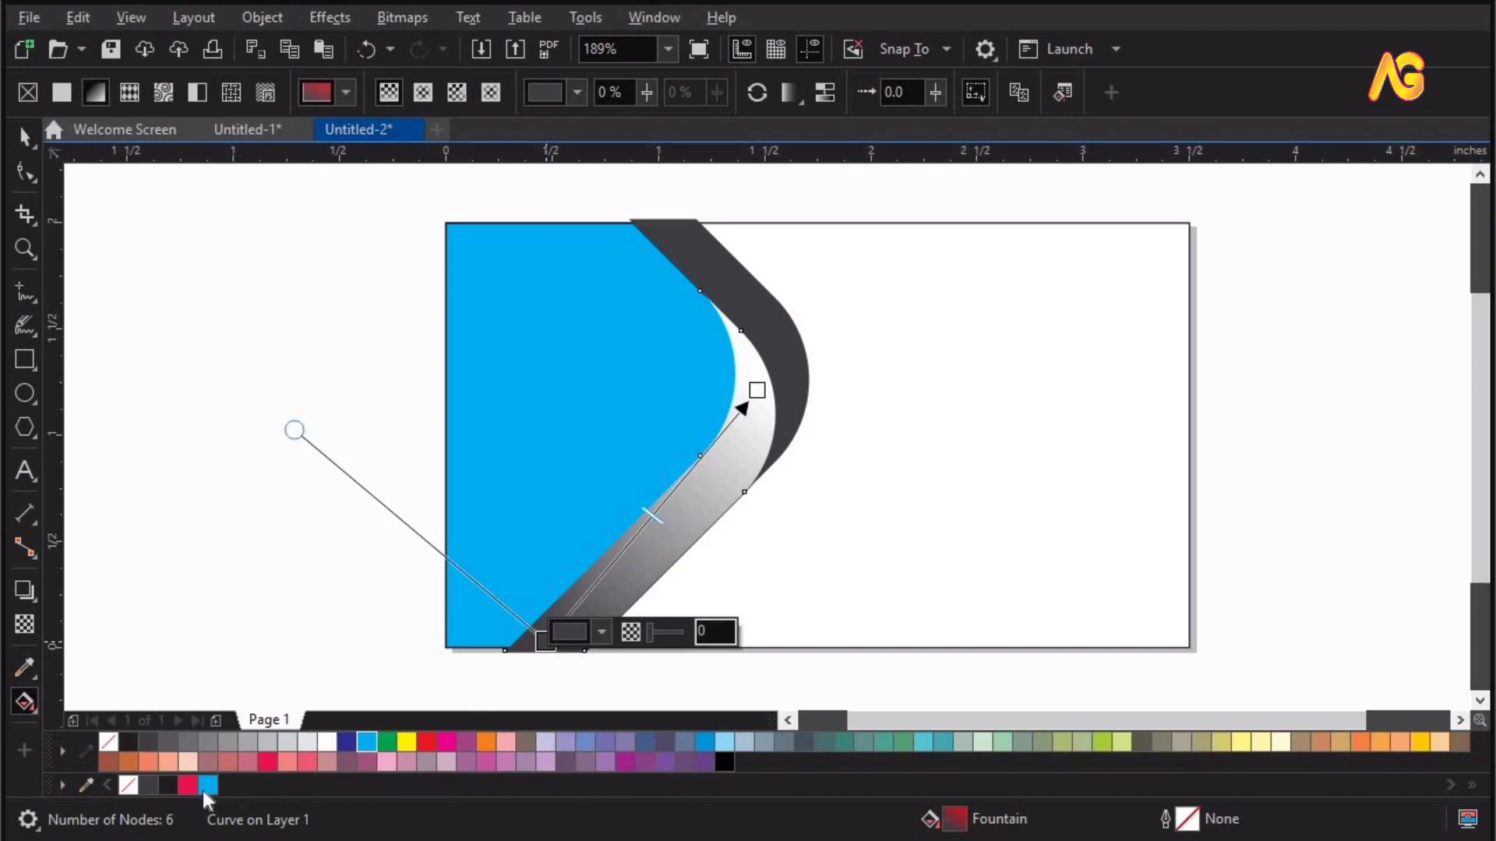
click(265, 761)
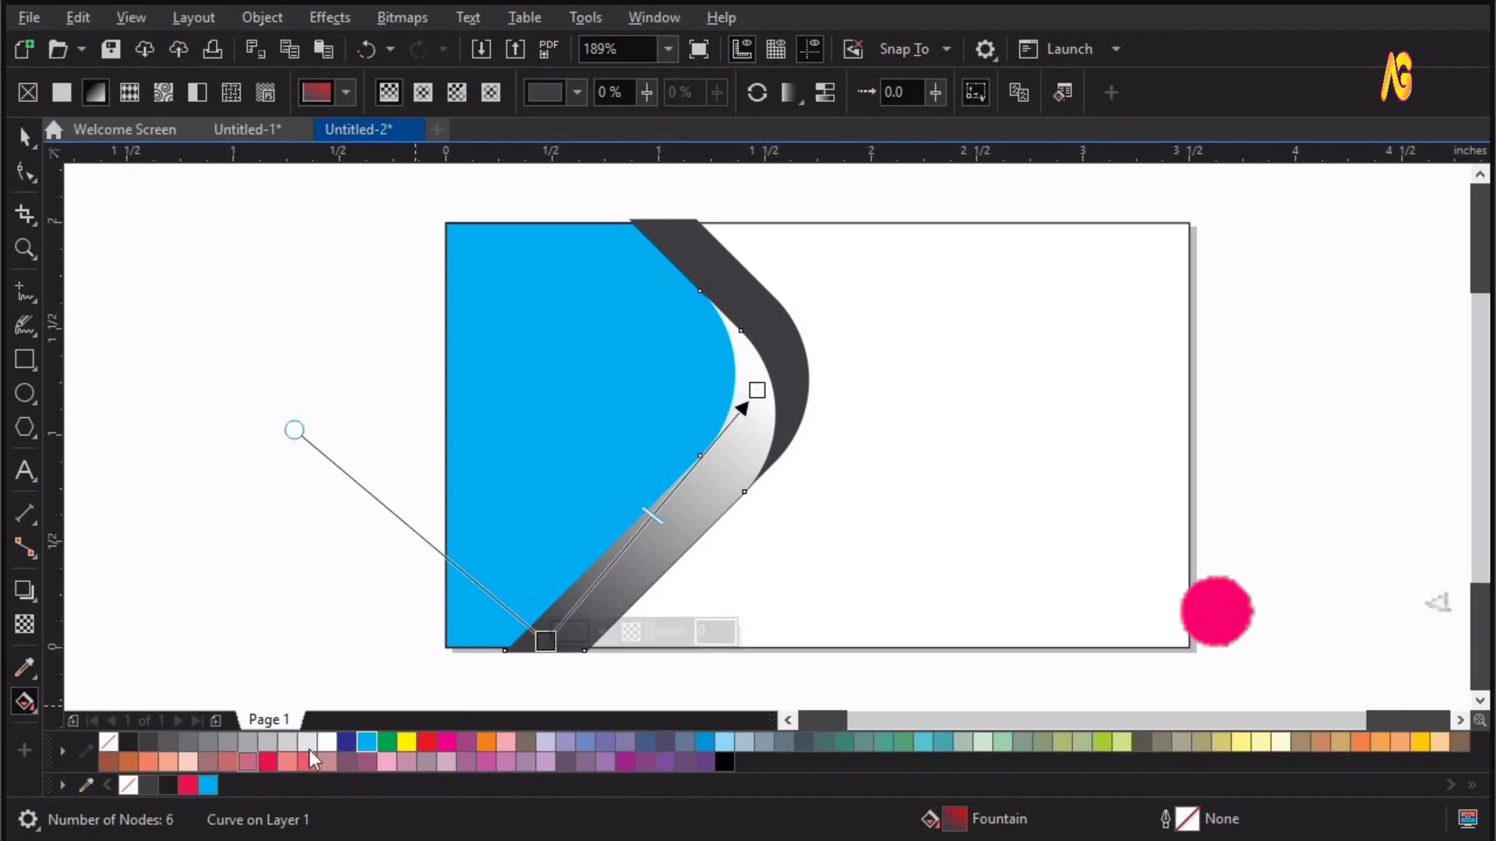
Step: Set the end colour of the lower strip's gradient to Neon Red darkened to K 50
click(756, 389)
click(812, 380)
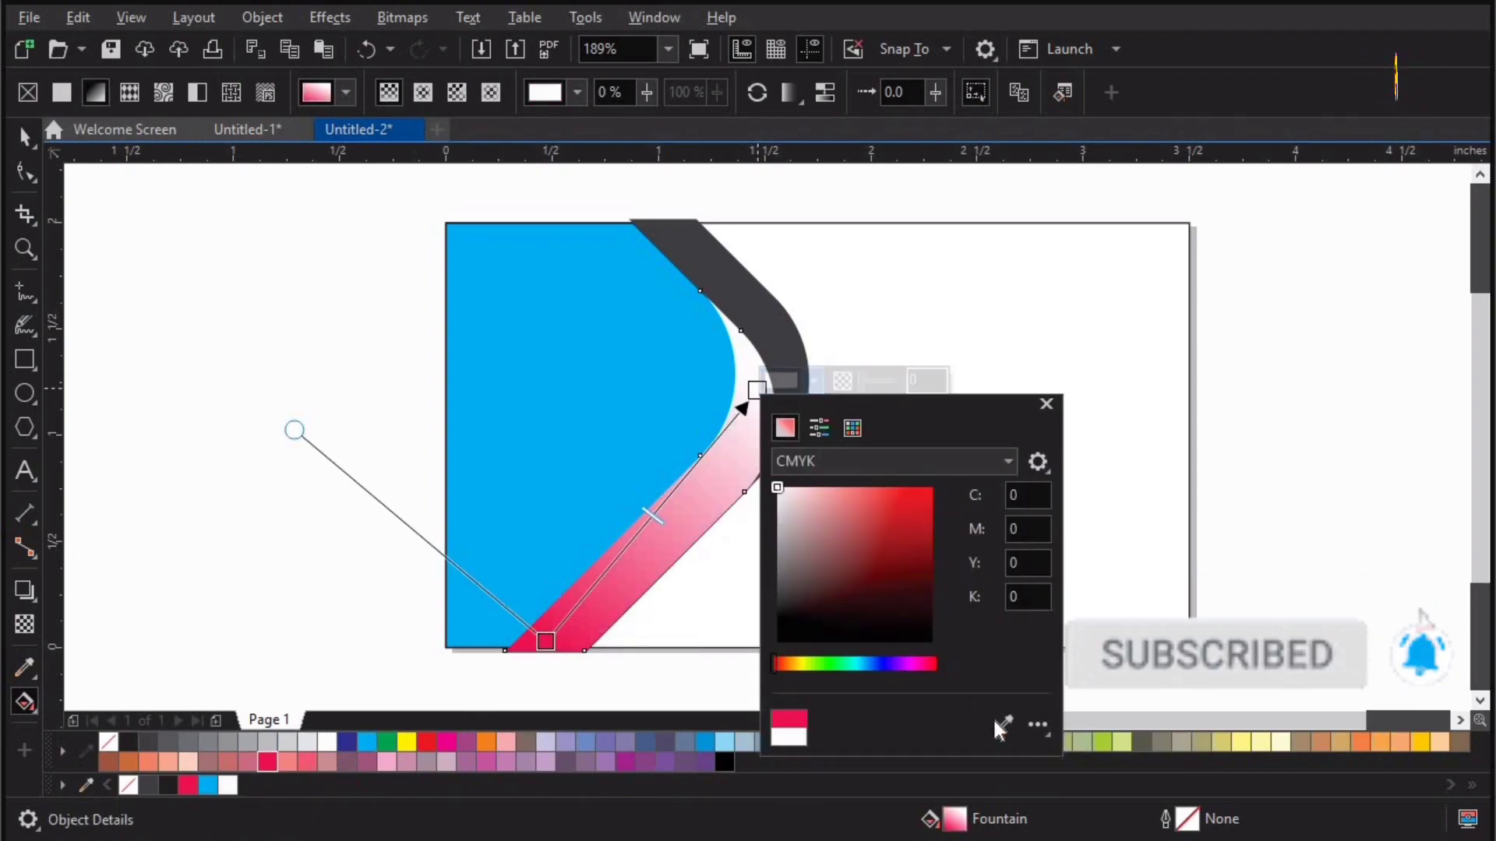
click(1004, 724)
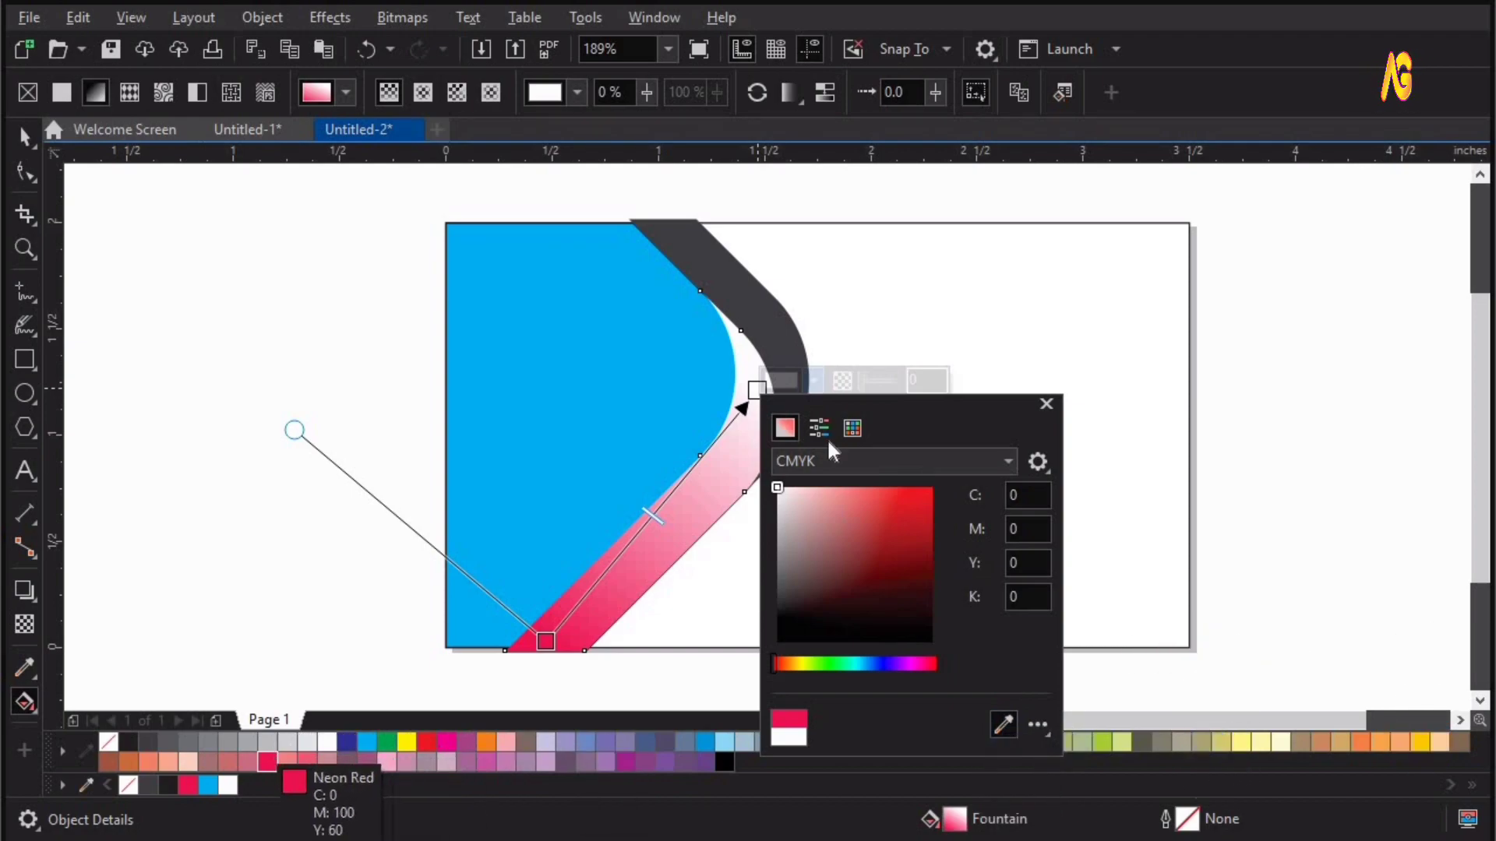
click(267, 762)
click(1038, 596)
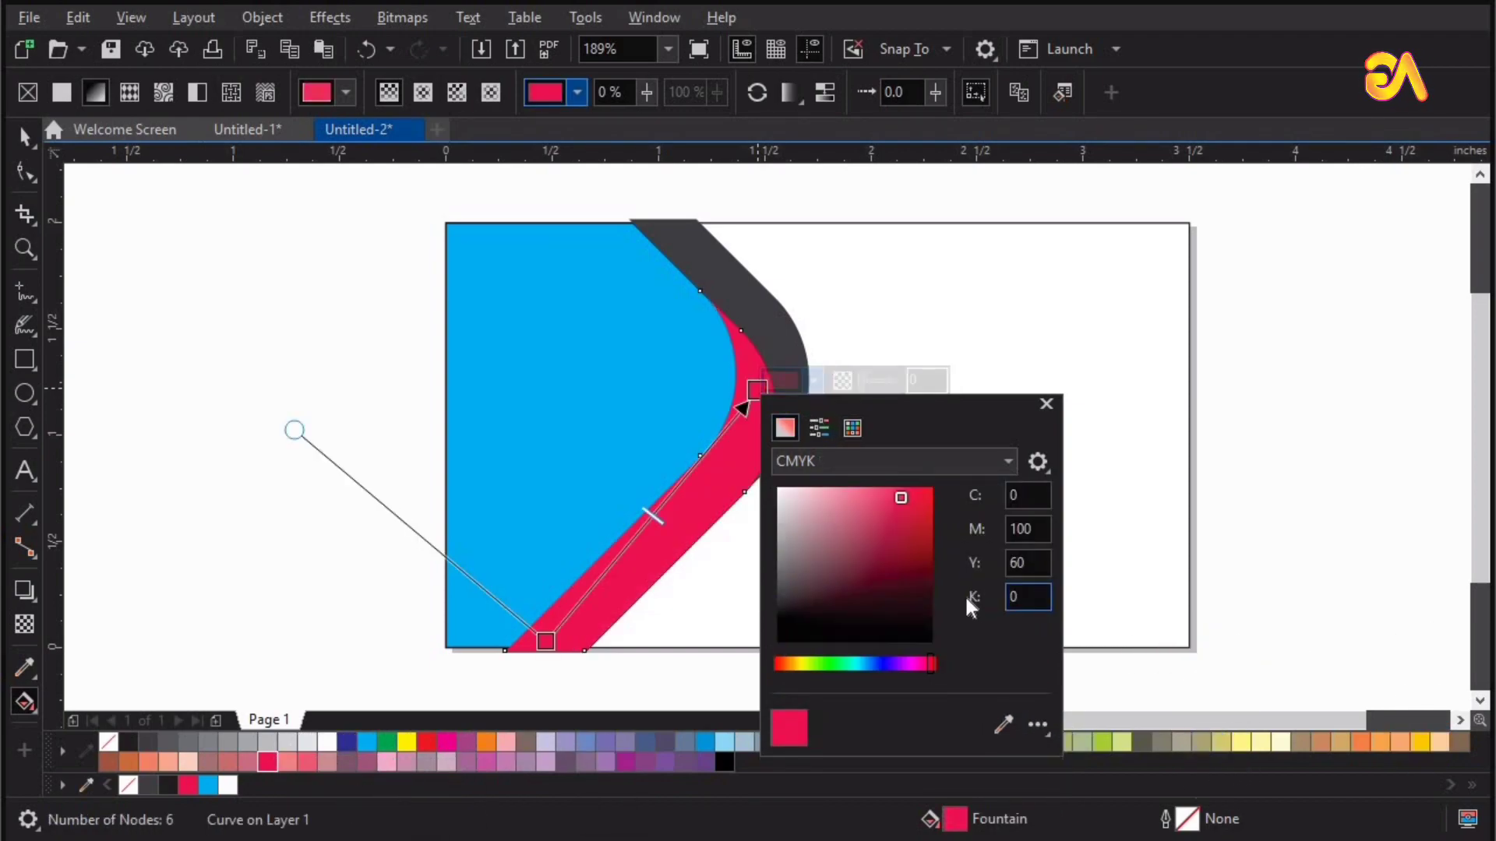
text(5)
key(Return)
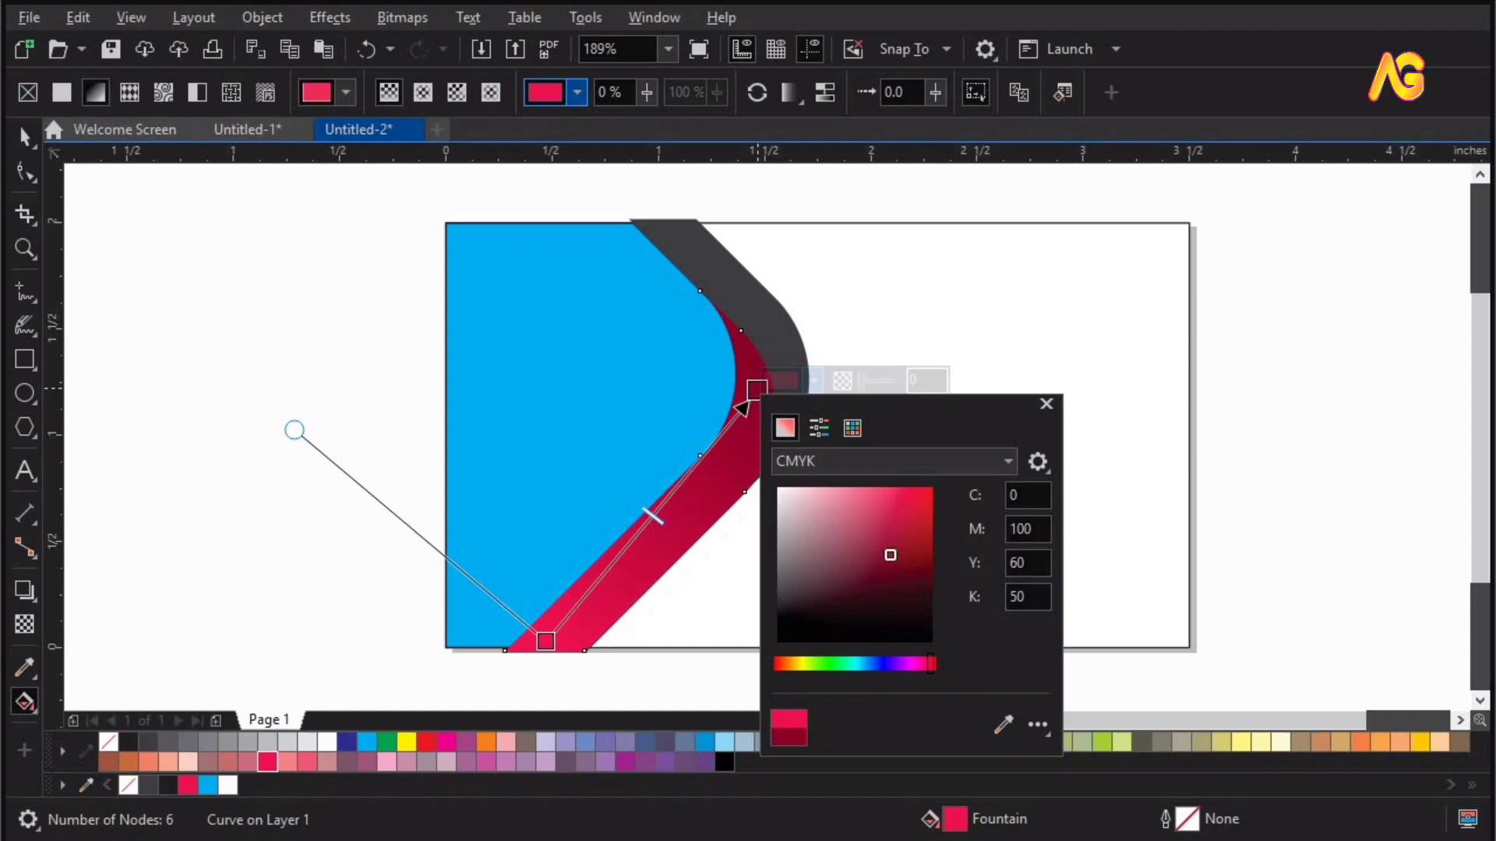
Step: Apply a fountain fill to the upper strip from its top end down to the bend, with Neon Red as the end colour
click(699, 252)
key(space)
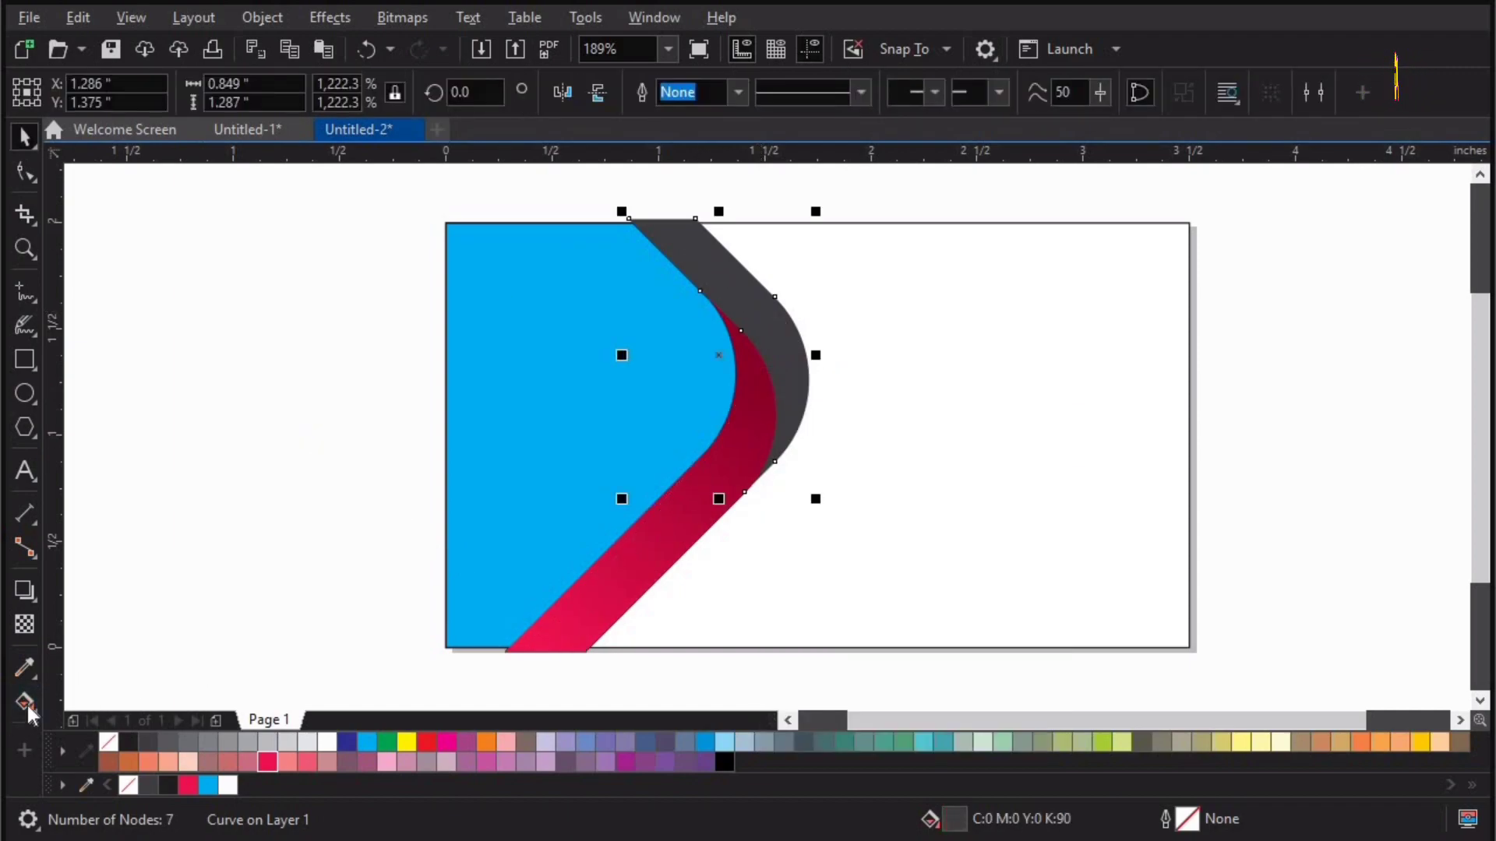
drag(782, 367, 791, 402)
click(270, 760)
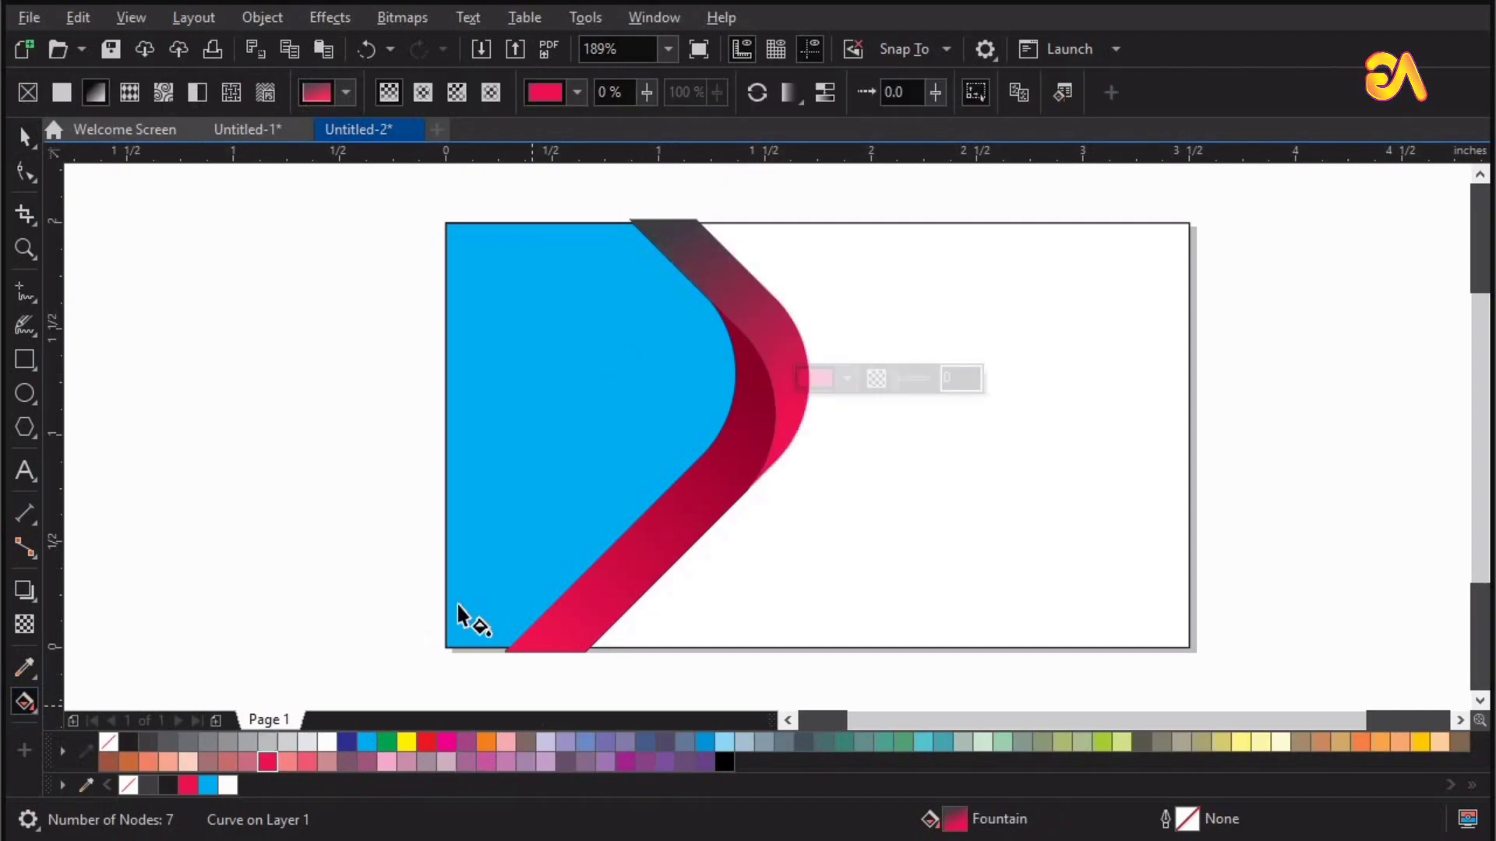
Step: Set the start colour of the upper strip's gradient to Neon Red darkened to K 40 and deselect the strip
click(686, 209)
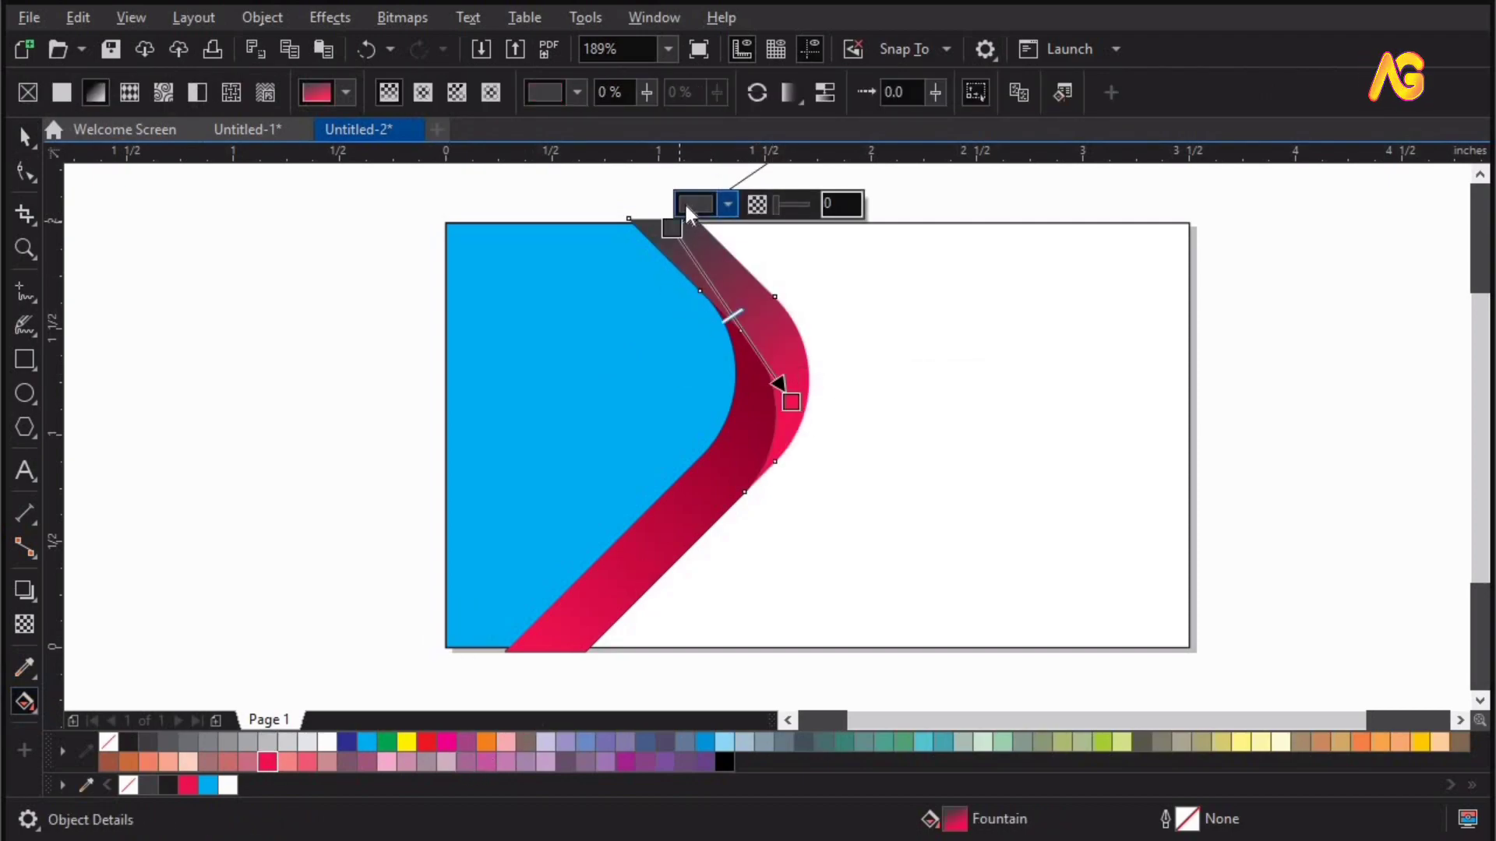
click(727, 204)
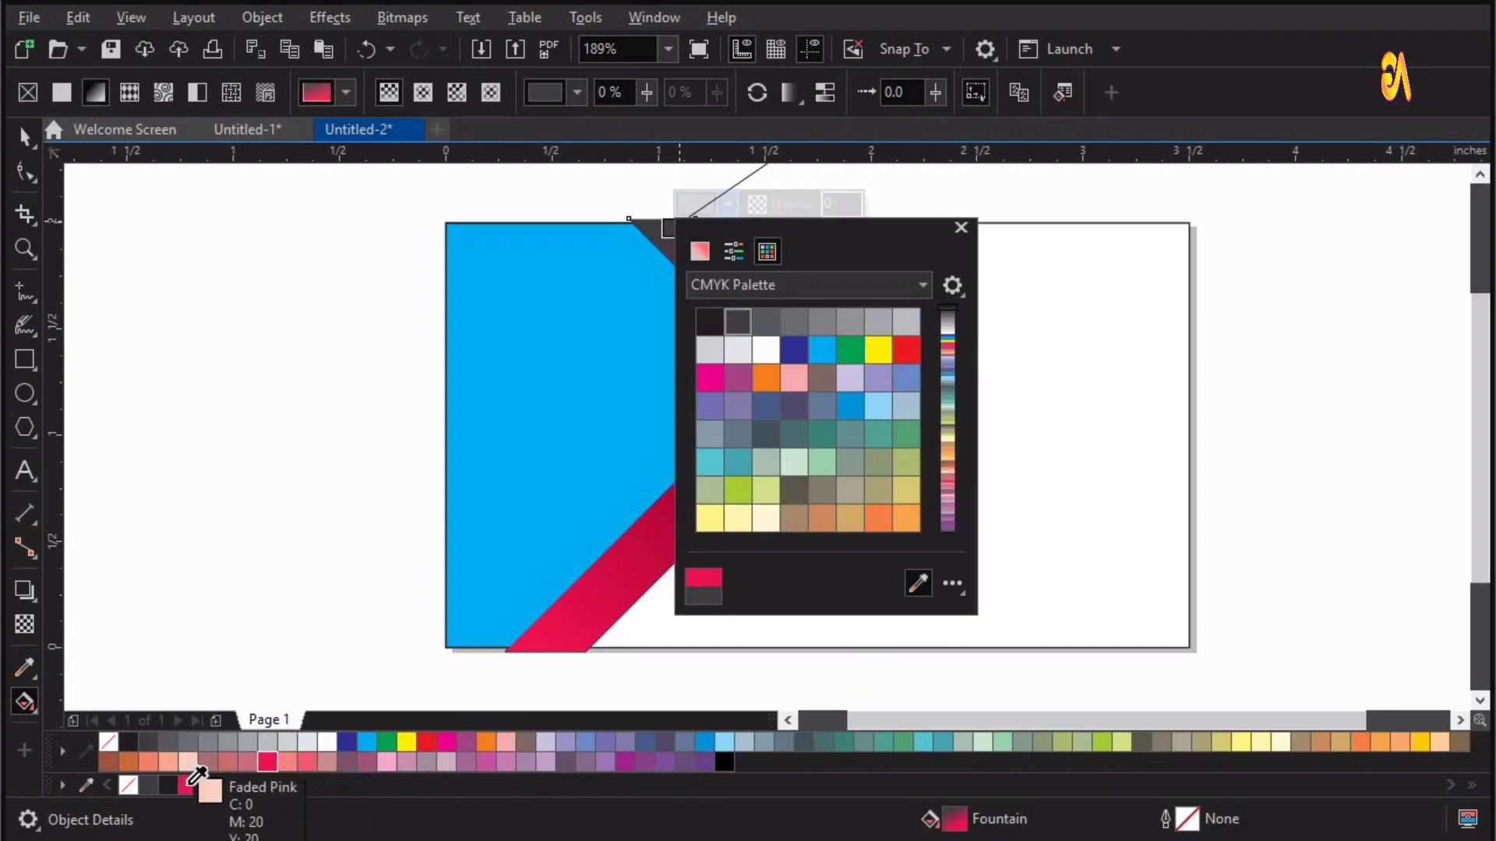
click(267, 761)
click(708, 250)
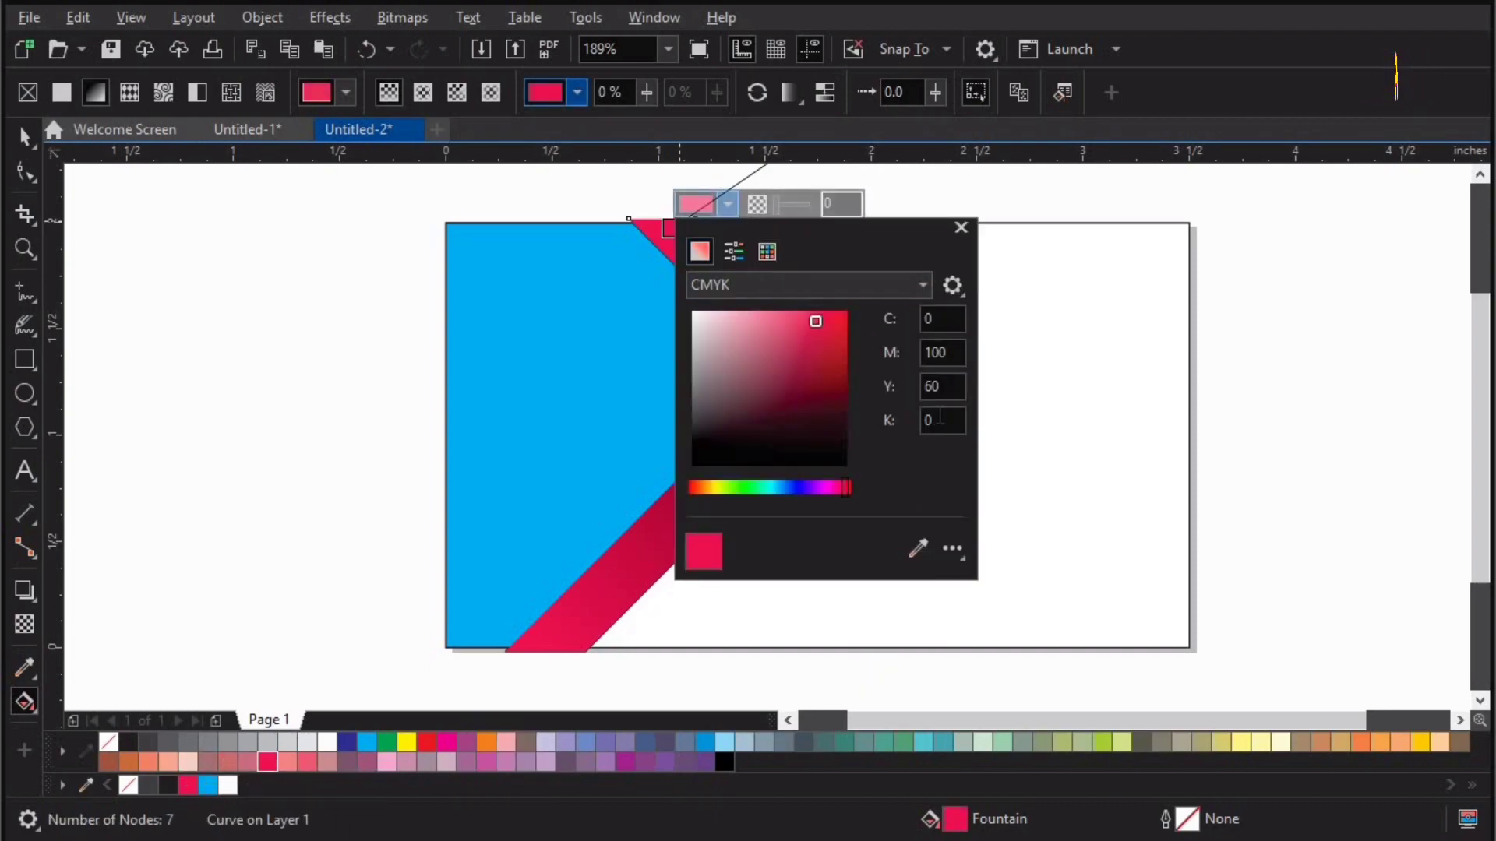
text(40)
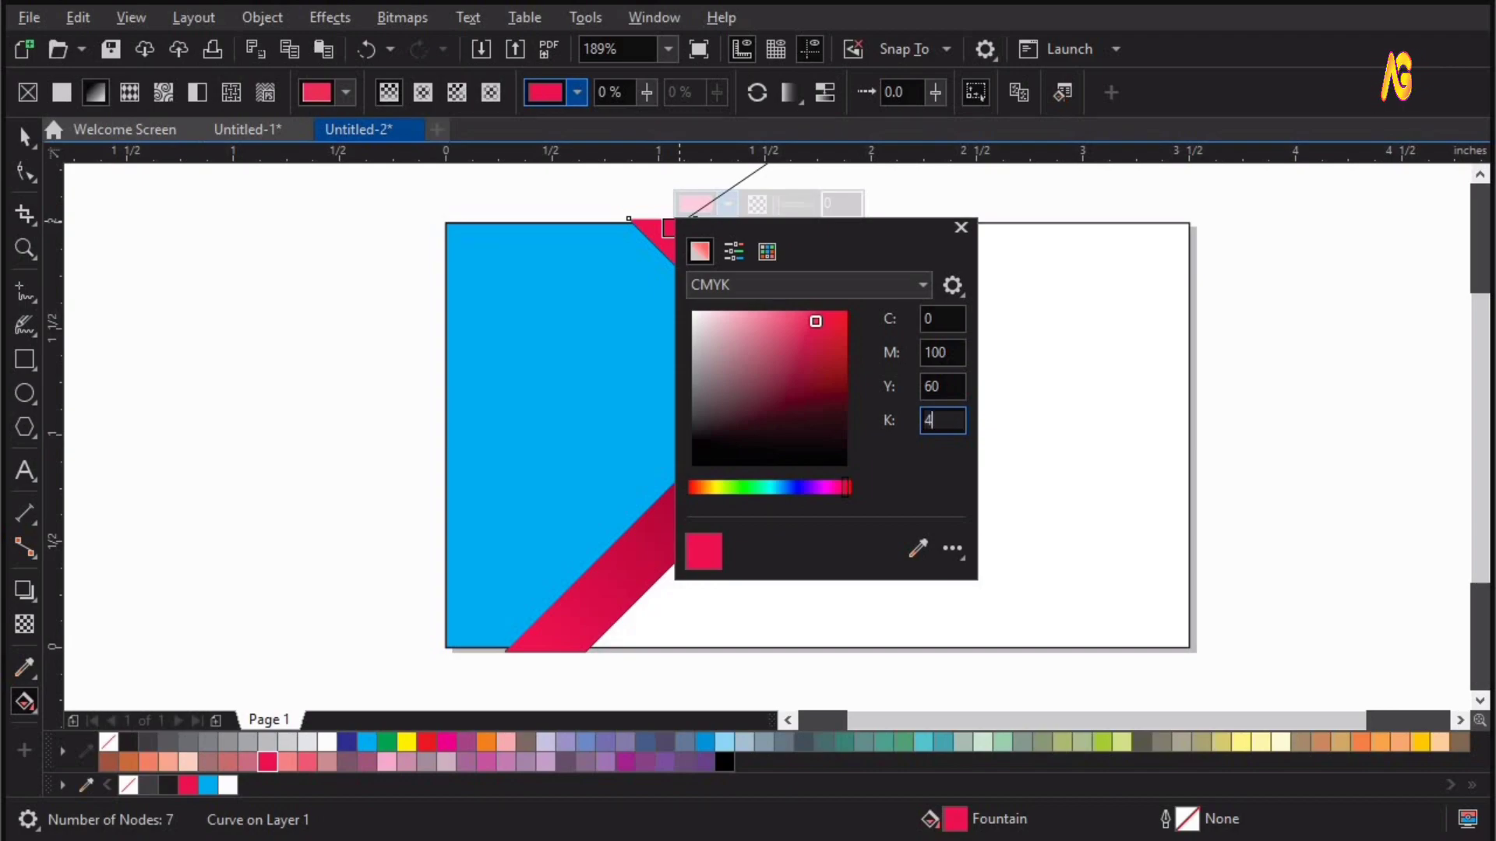
key(Return)
click(321, 292)
key(space)
click(1322, 411)
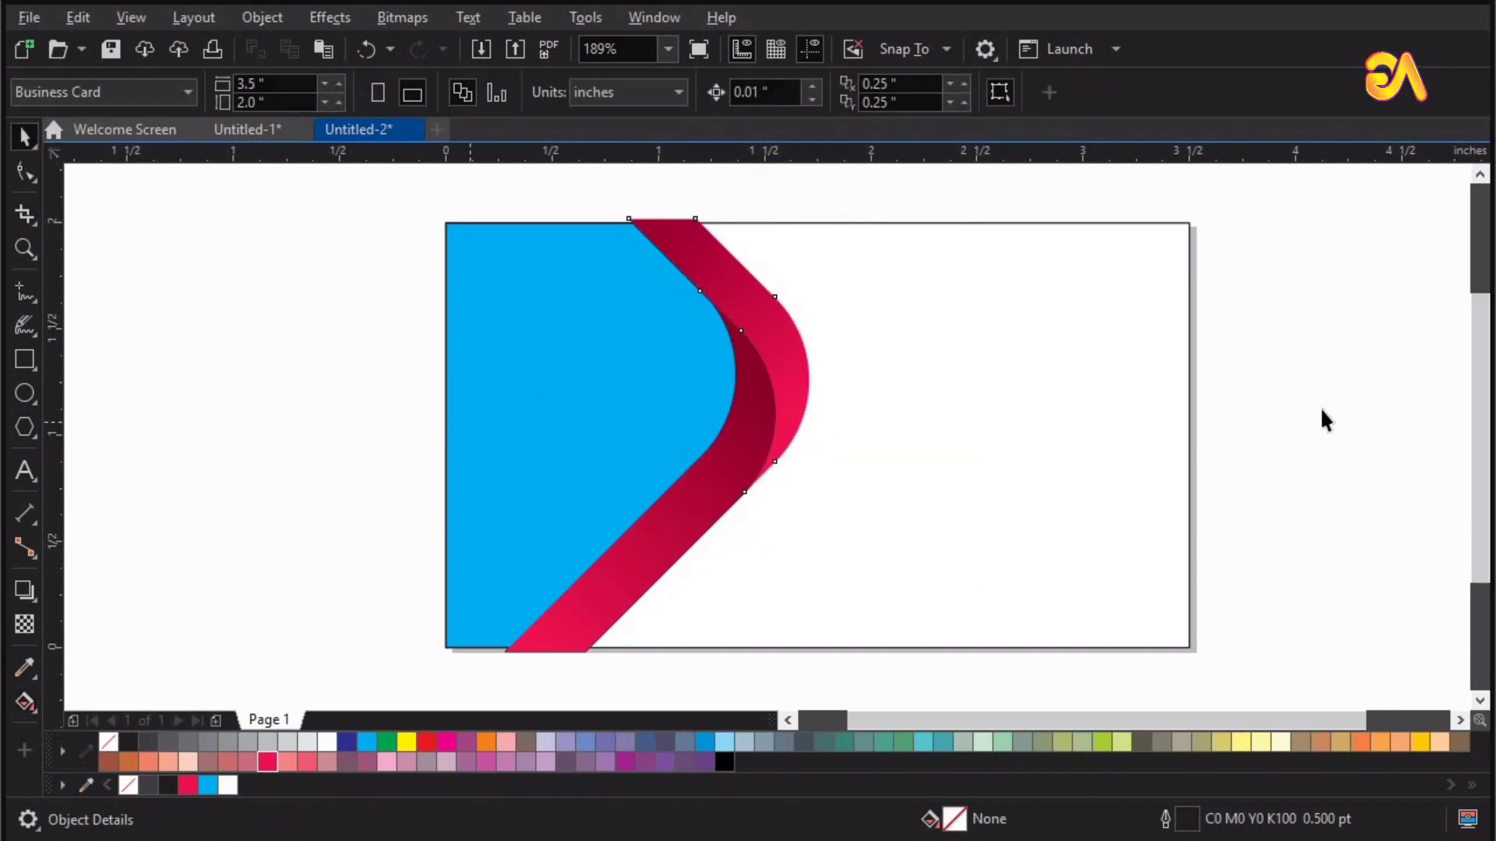
scroll(1322, 421, up, 1)
key(g)
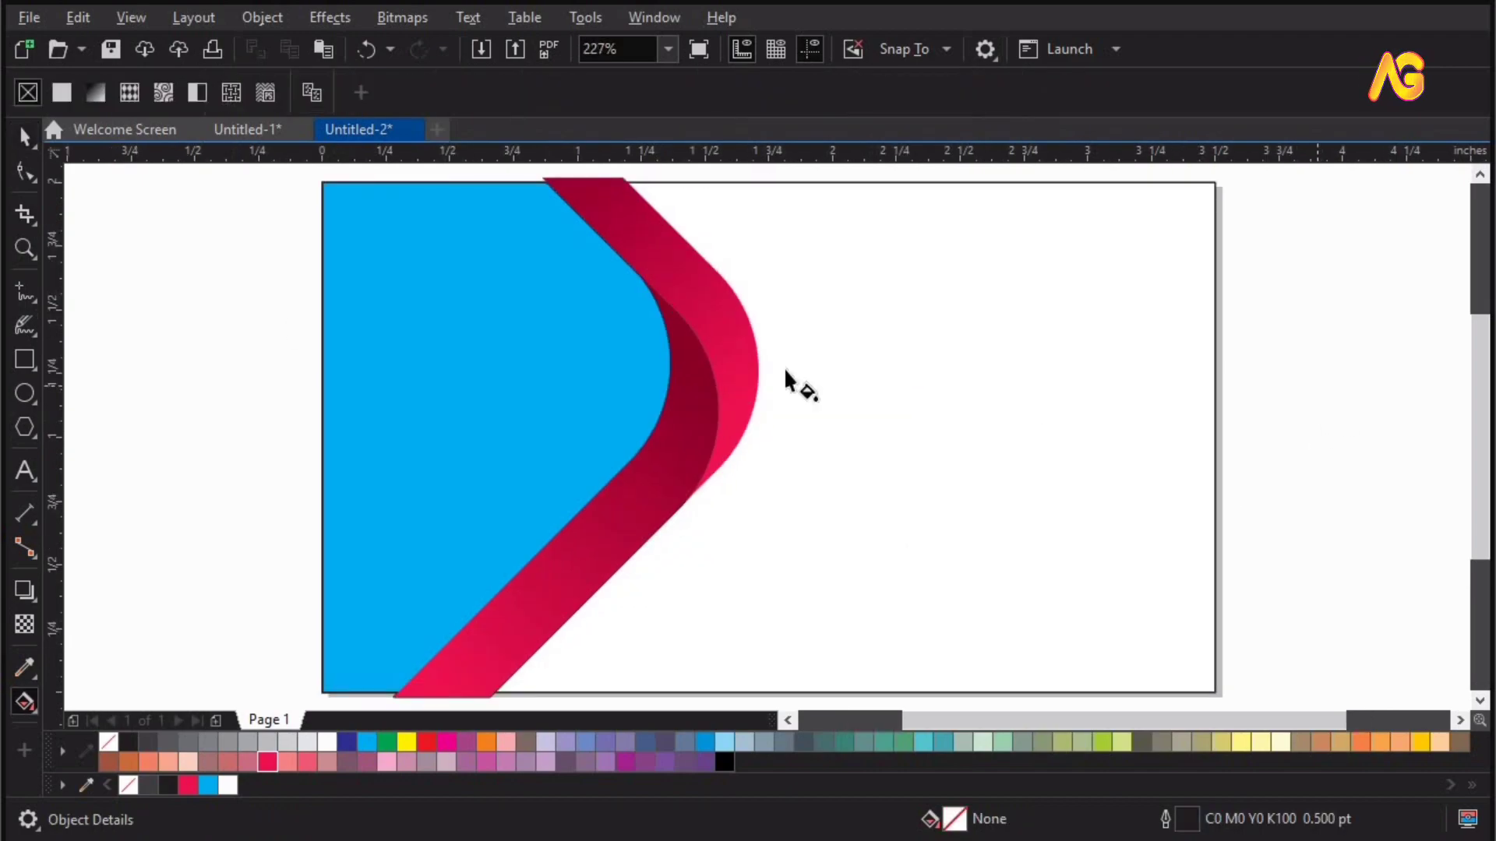
scroll(793, 369, down, 3)
key(space)
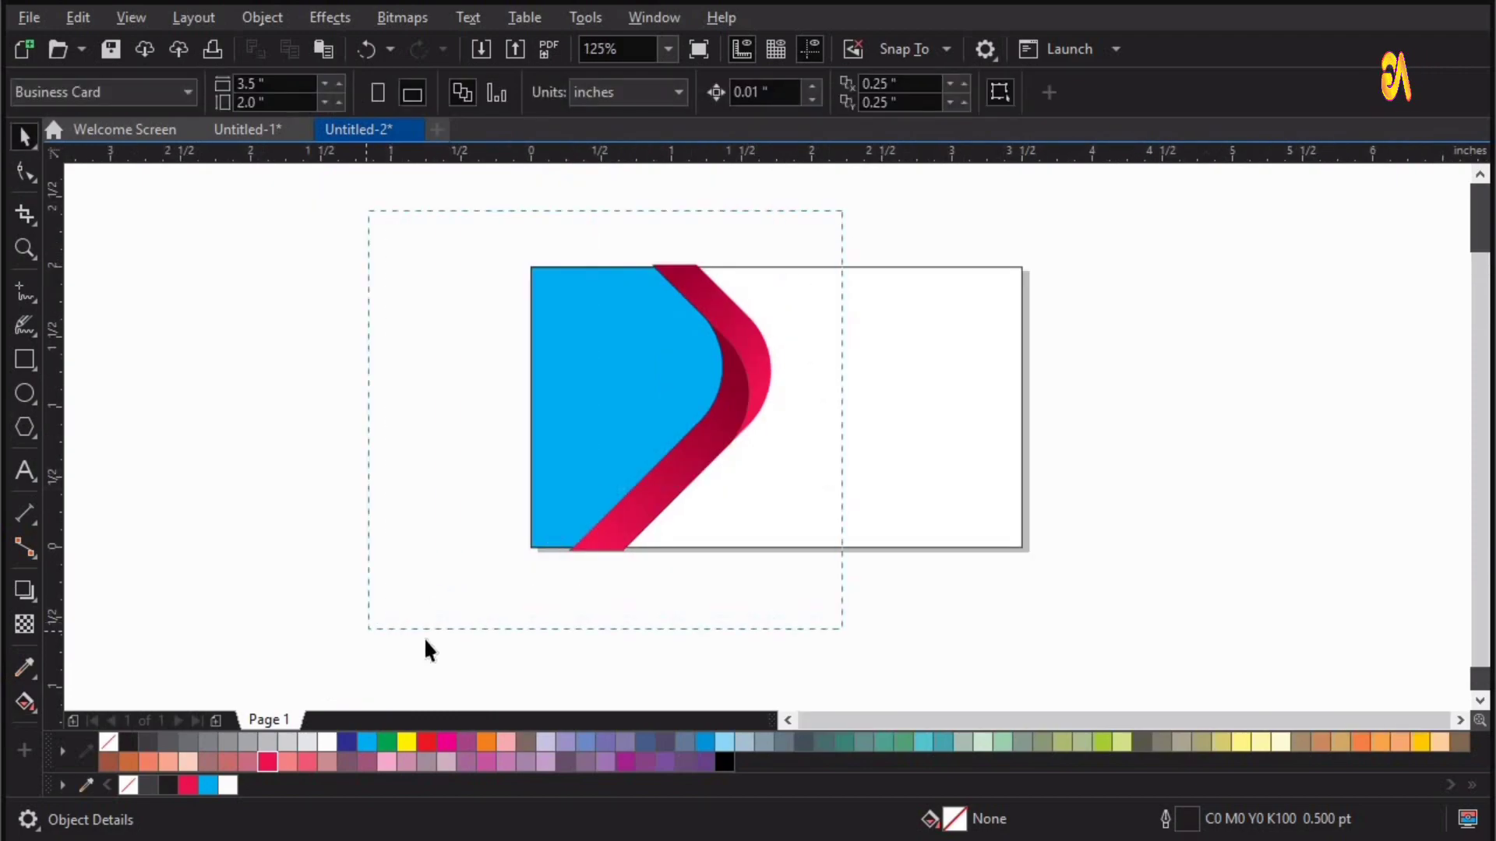
Step: PowerClip the cyan panel and both ribbon strips inside the card frame, and deselect
drag(427, 649, 427, 649)
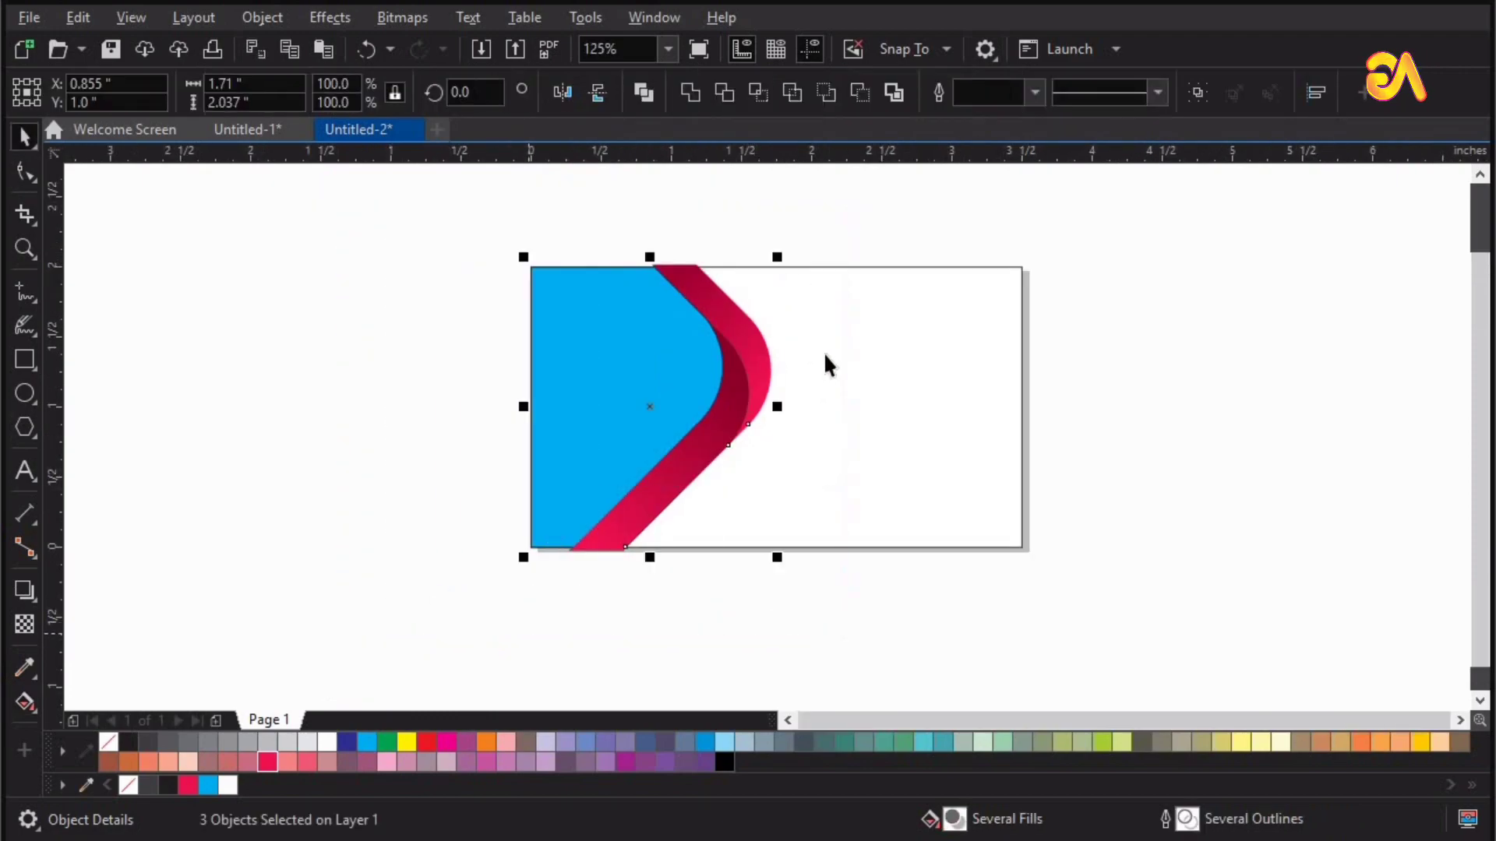
click(272, 20)
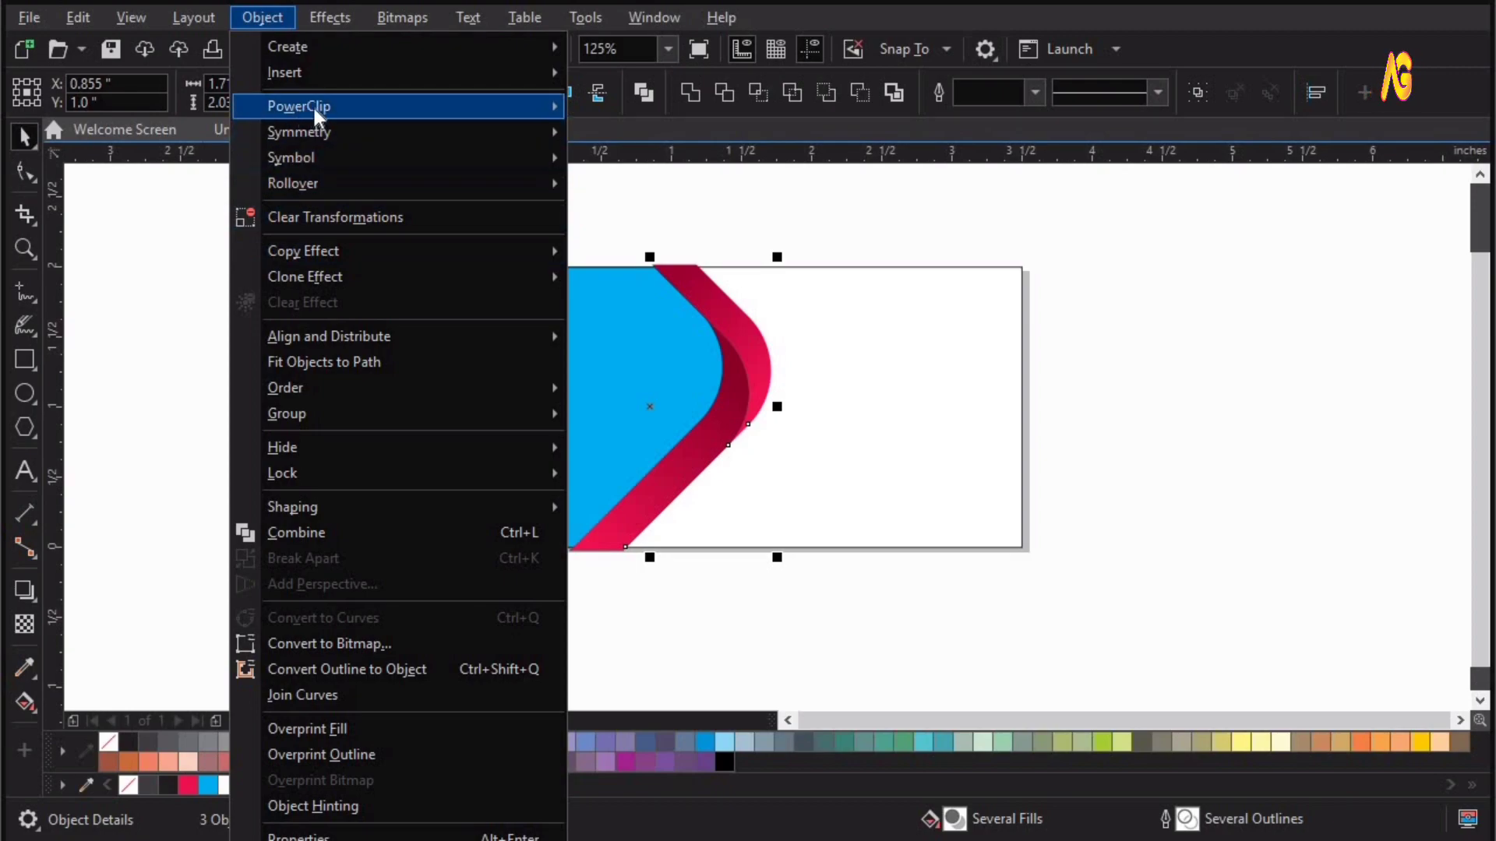
mouse_move(315, 111)
click(701, 117)
click(868, 340)
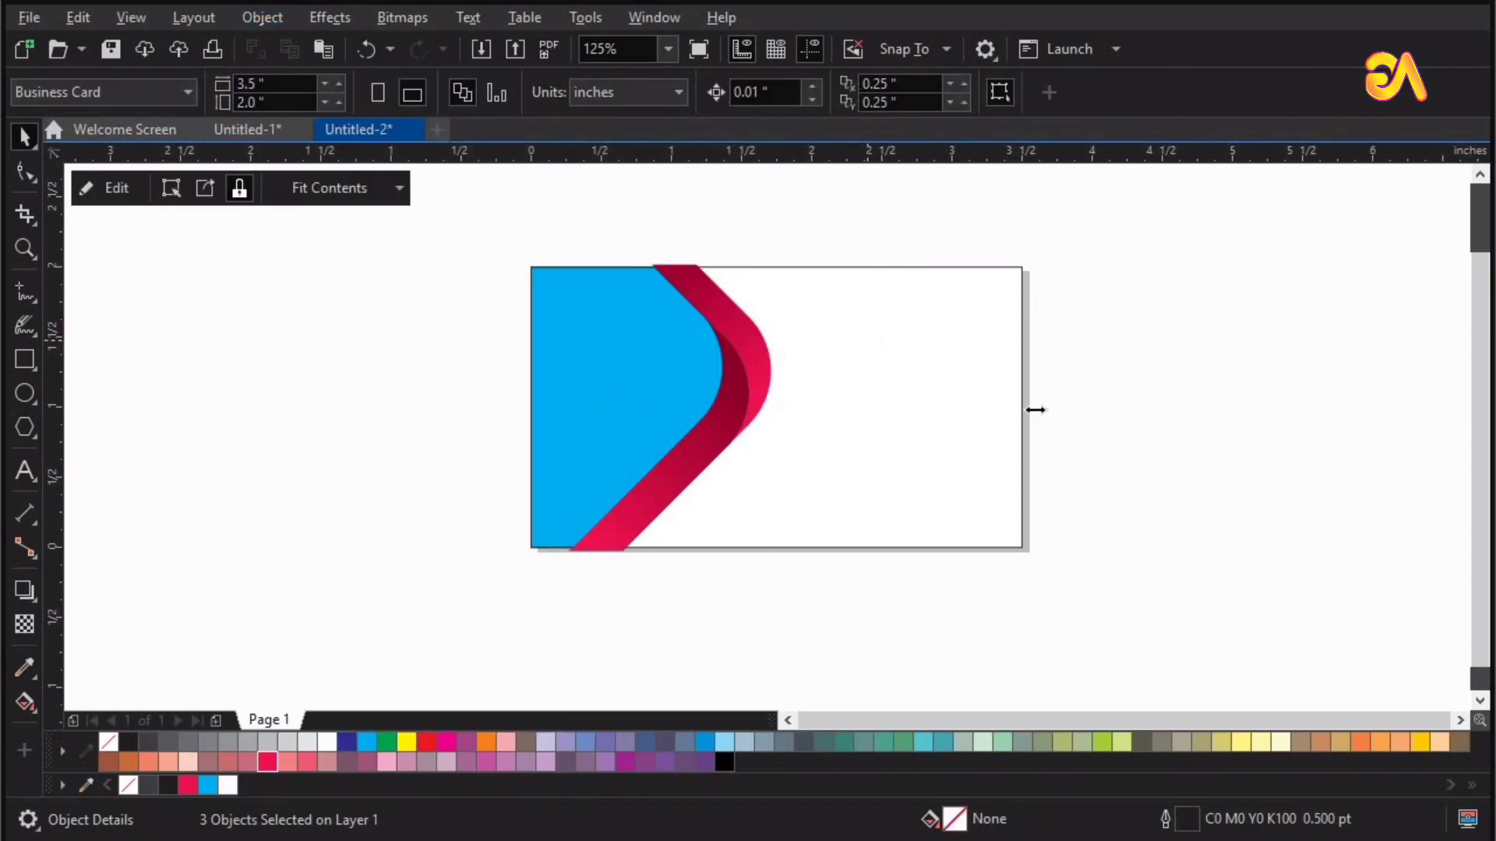
click(127, 374)
Step: Draw a rectangle about 1.4 by 1.0 inches beside the card and enter a size of 3.3 by 1.75 inches
click(24, 360)
drag(171, 309, 371, 456)
click(208, 84)
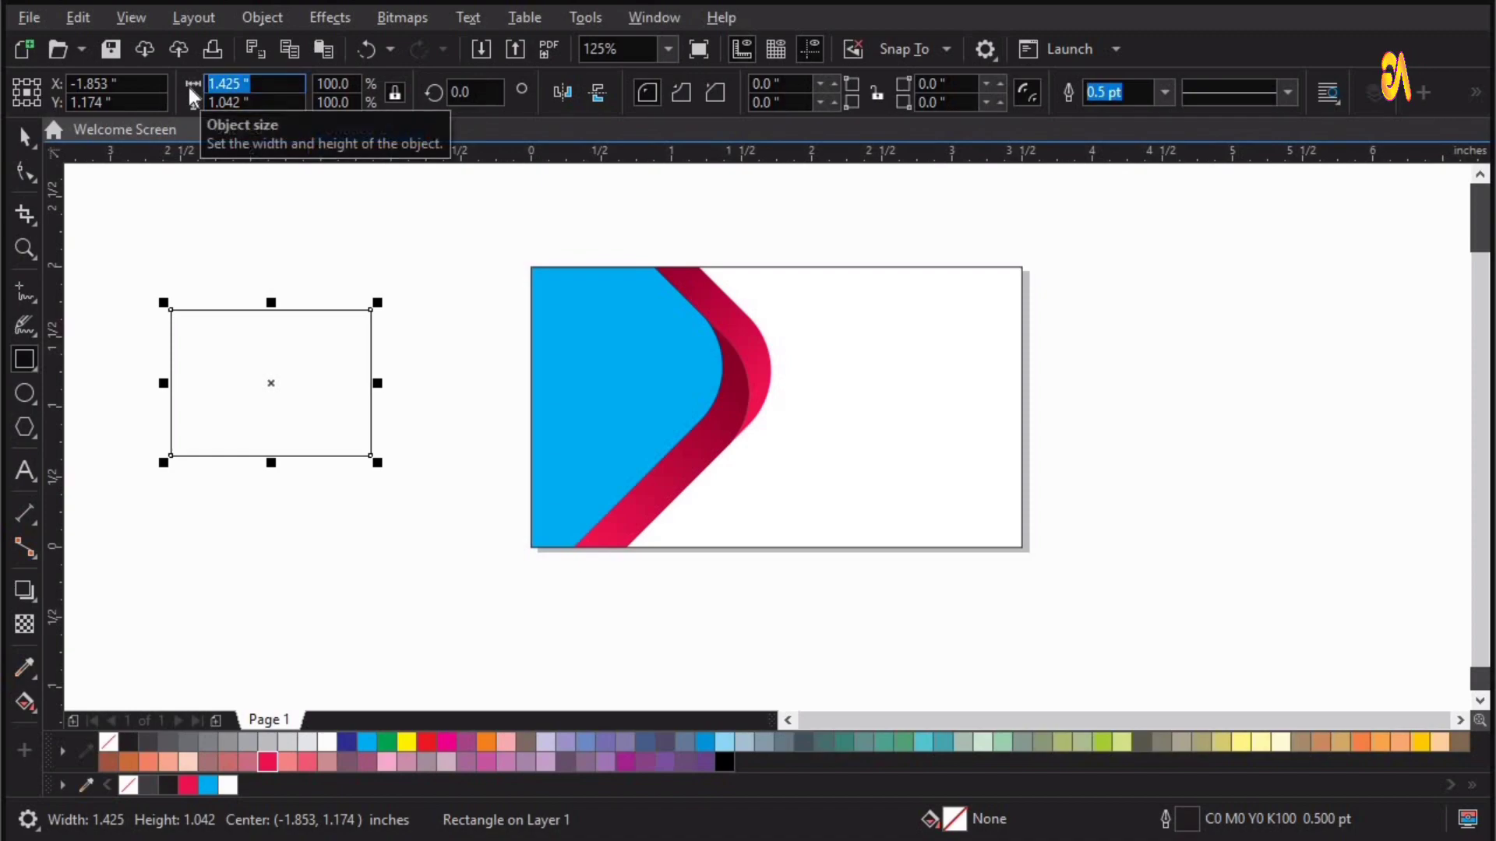
text(3.3)
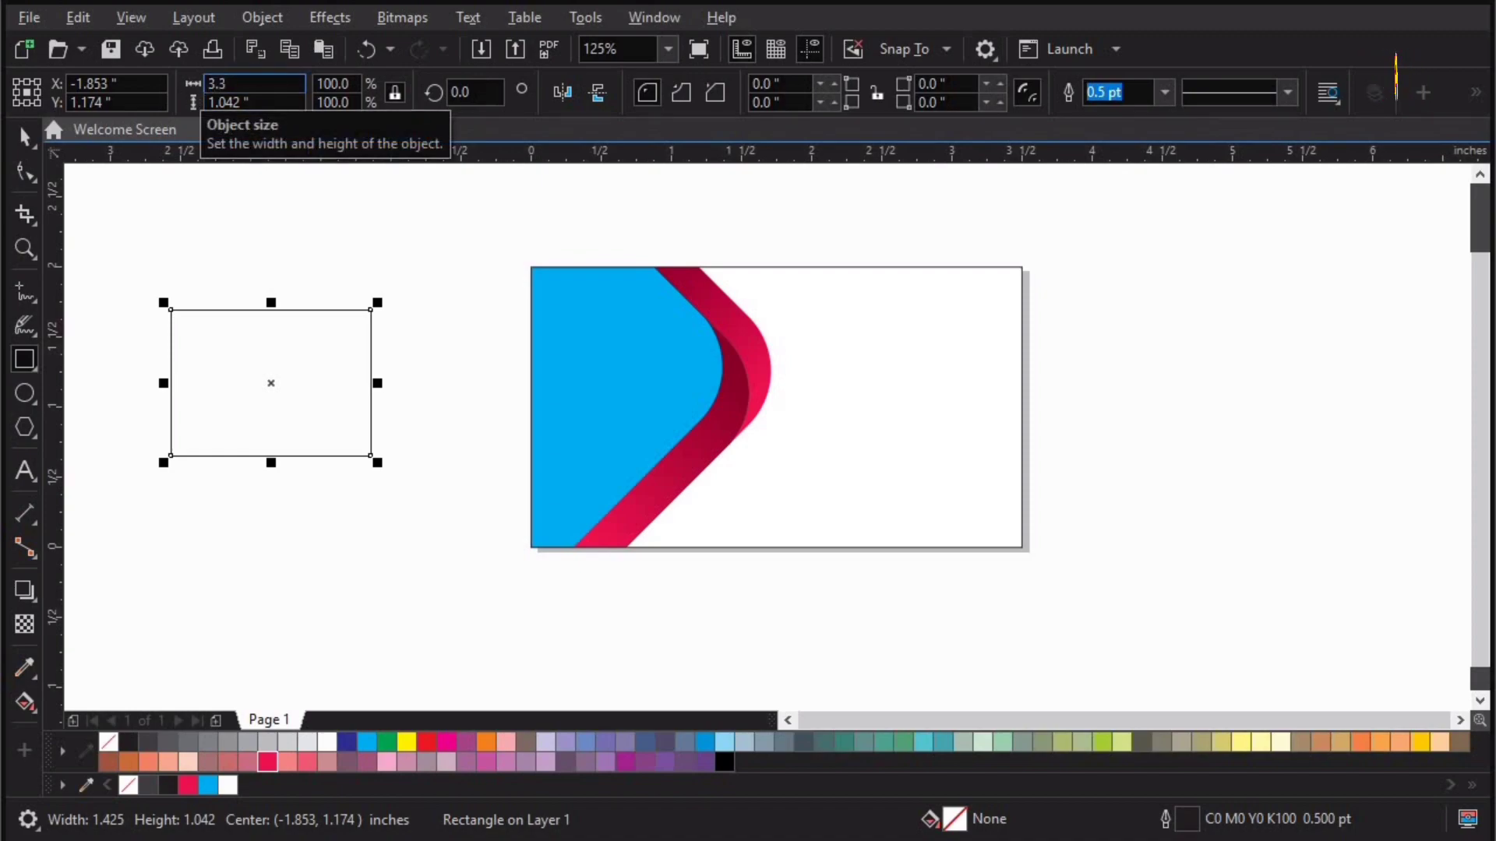
key(Tab)
text(1)
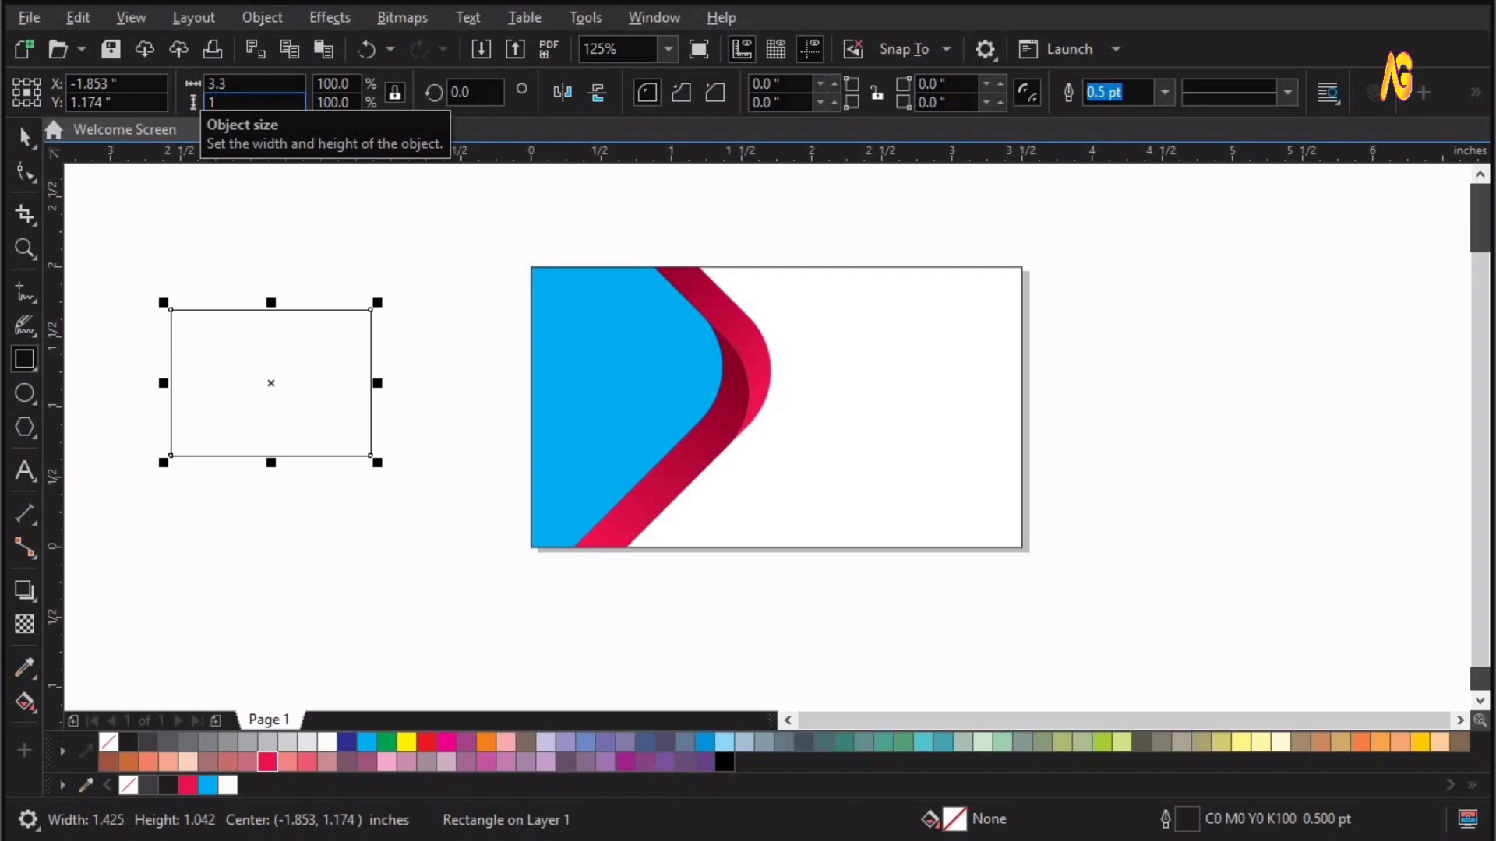
text(.75)
key(Return)
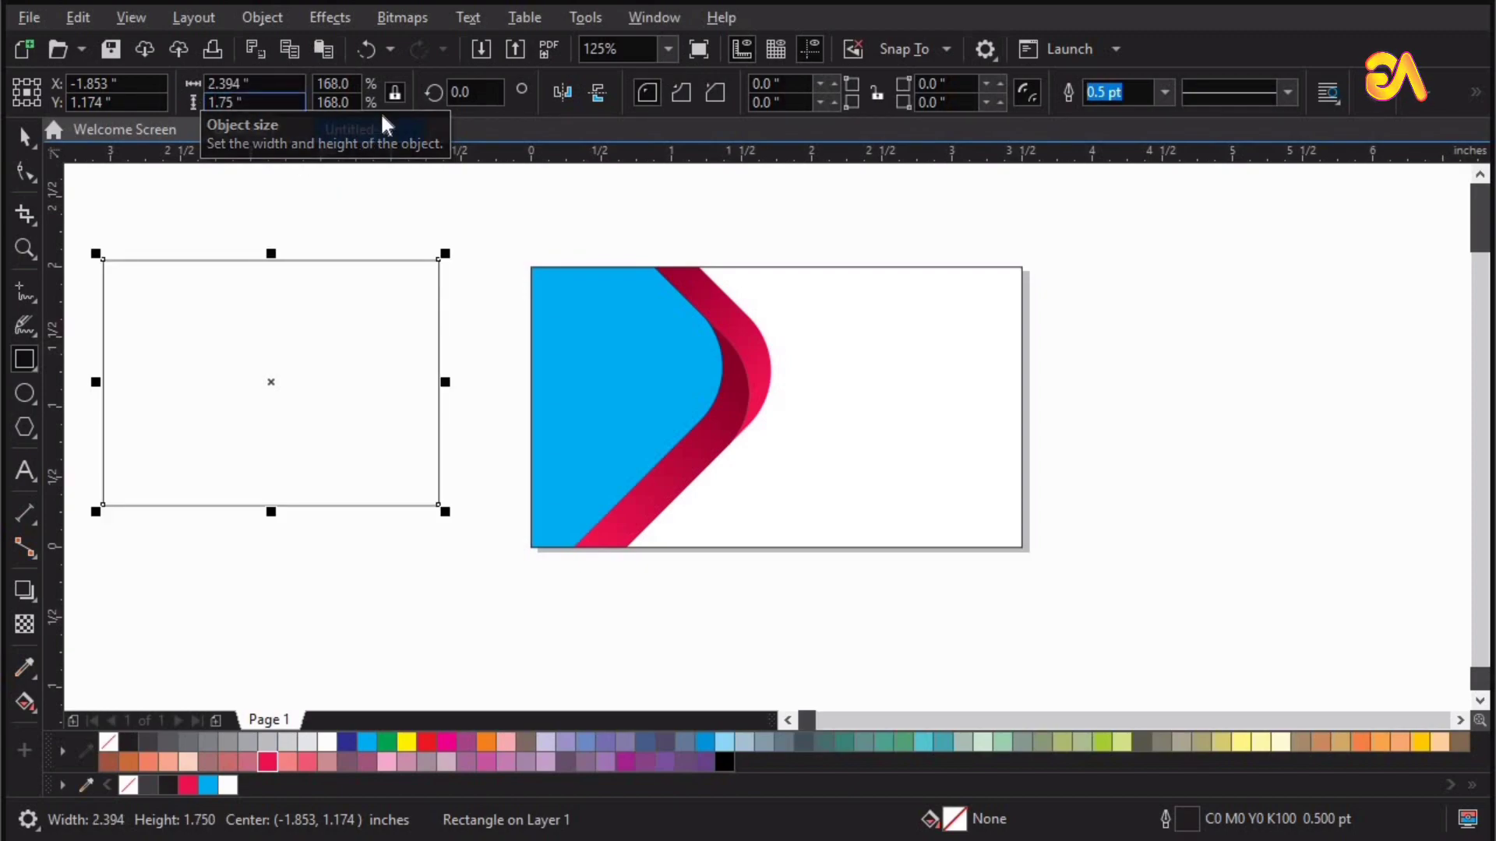
Step: Unlock the rectangle's size ratio and set its width to 3.3 inches
click(394, 95)
click(249, 83)
text(3)
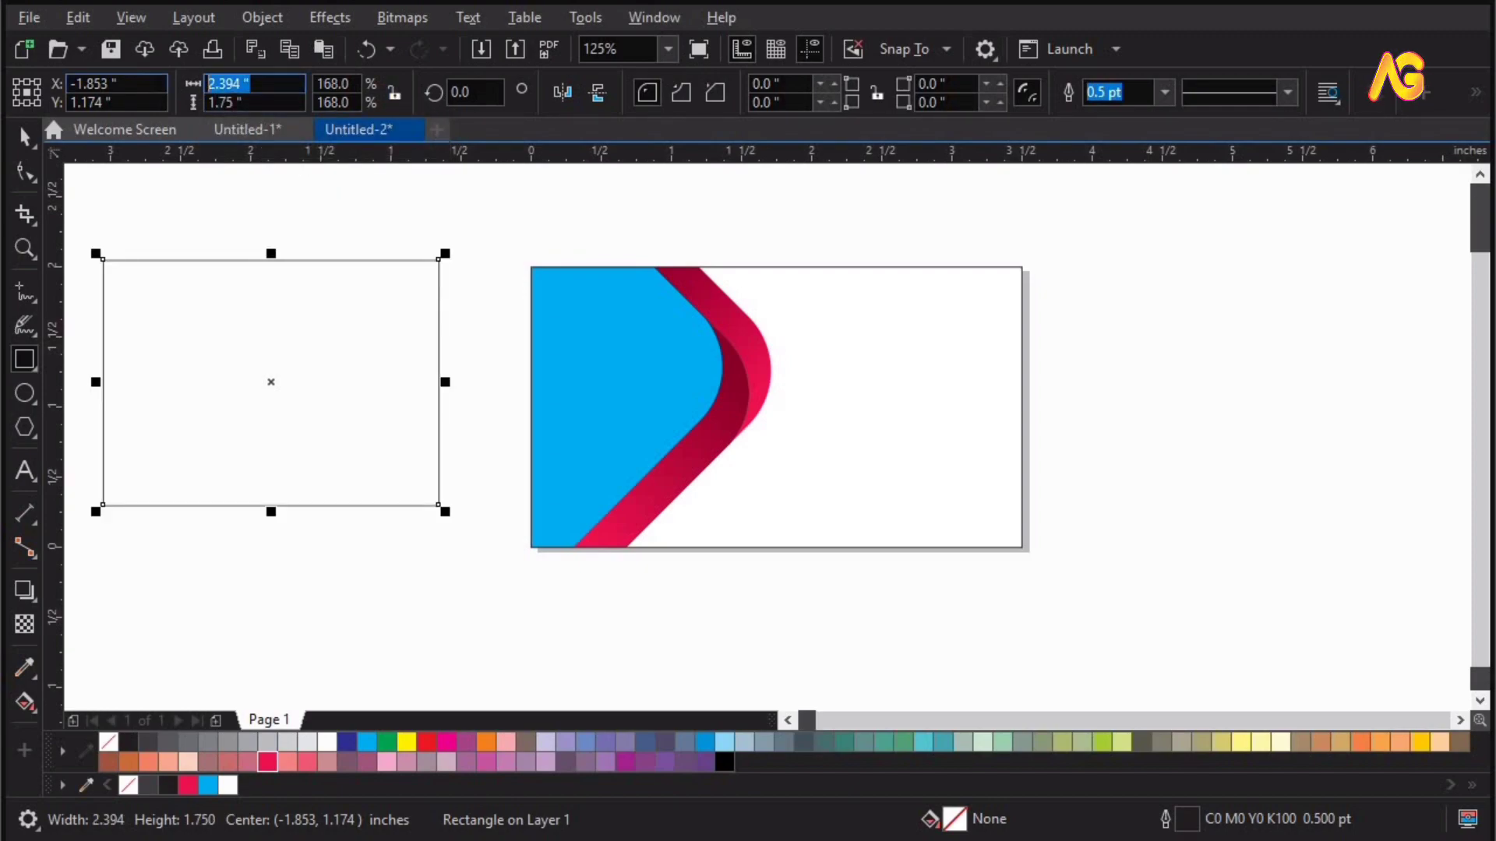
text(.3)
key(Return)
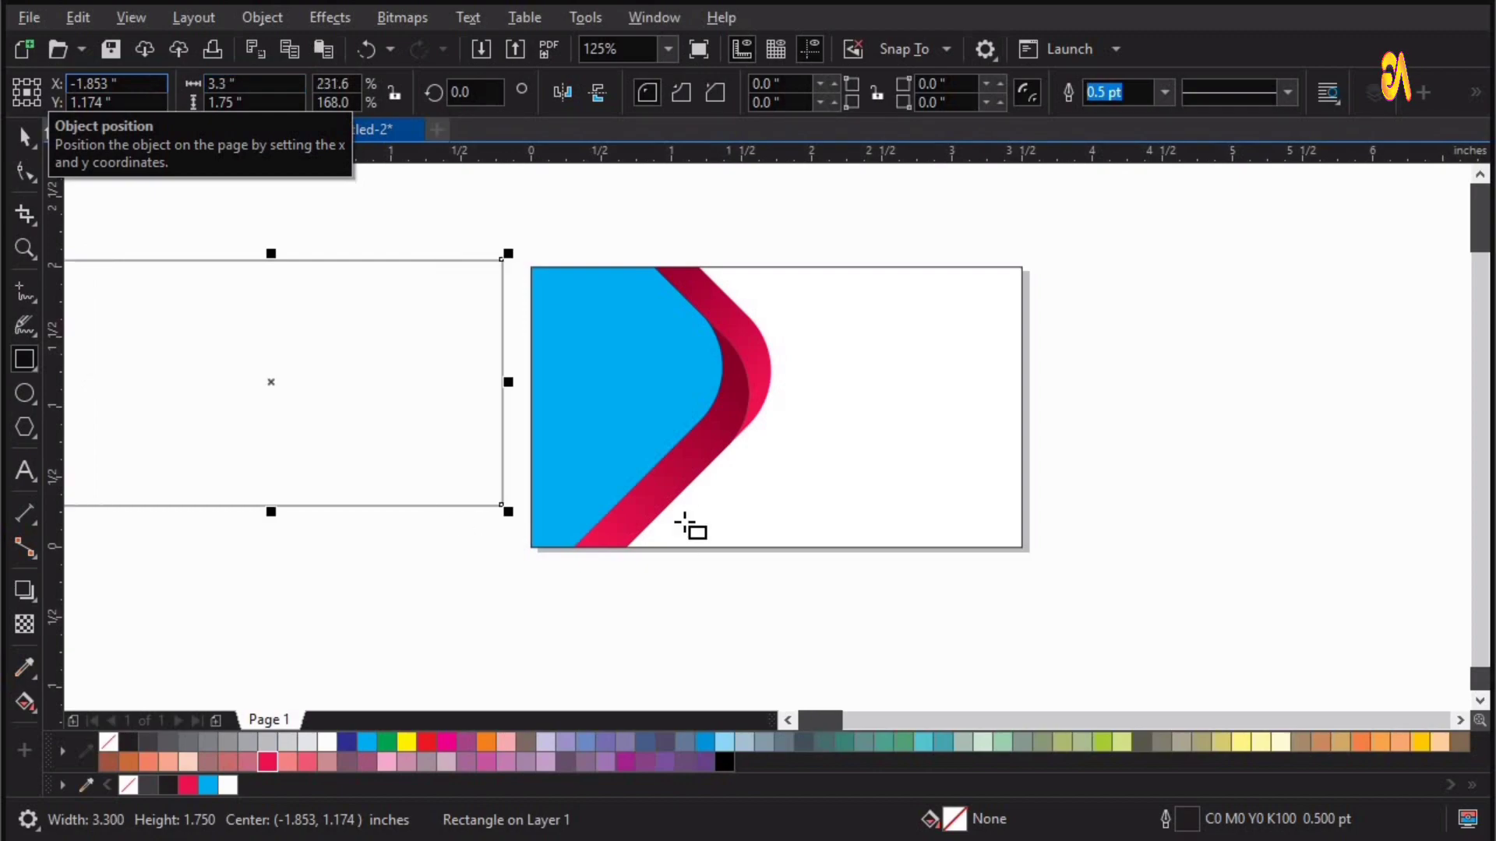
Step: Align the new rectangle with the card frame's left edge and centre it vertically on the frame
key(ctrl+a)
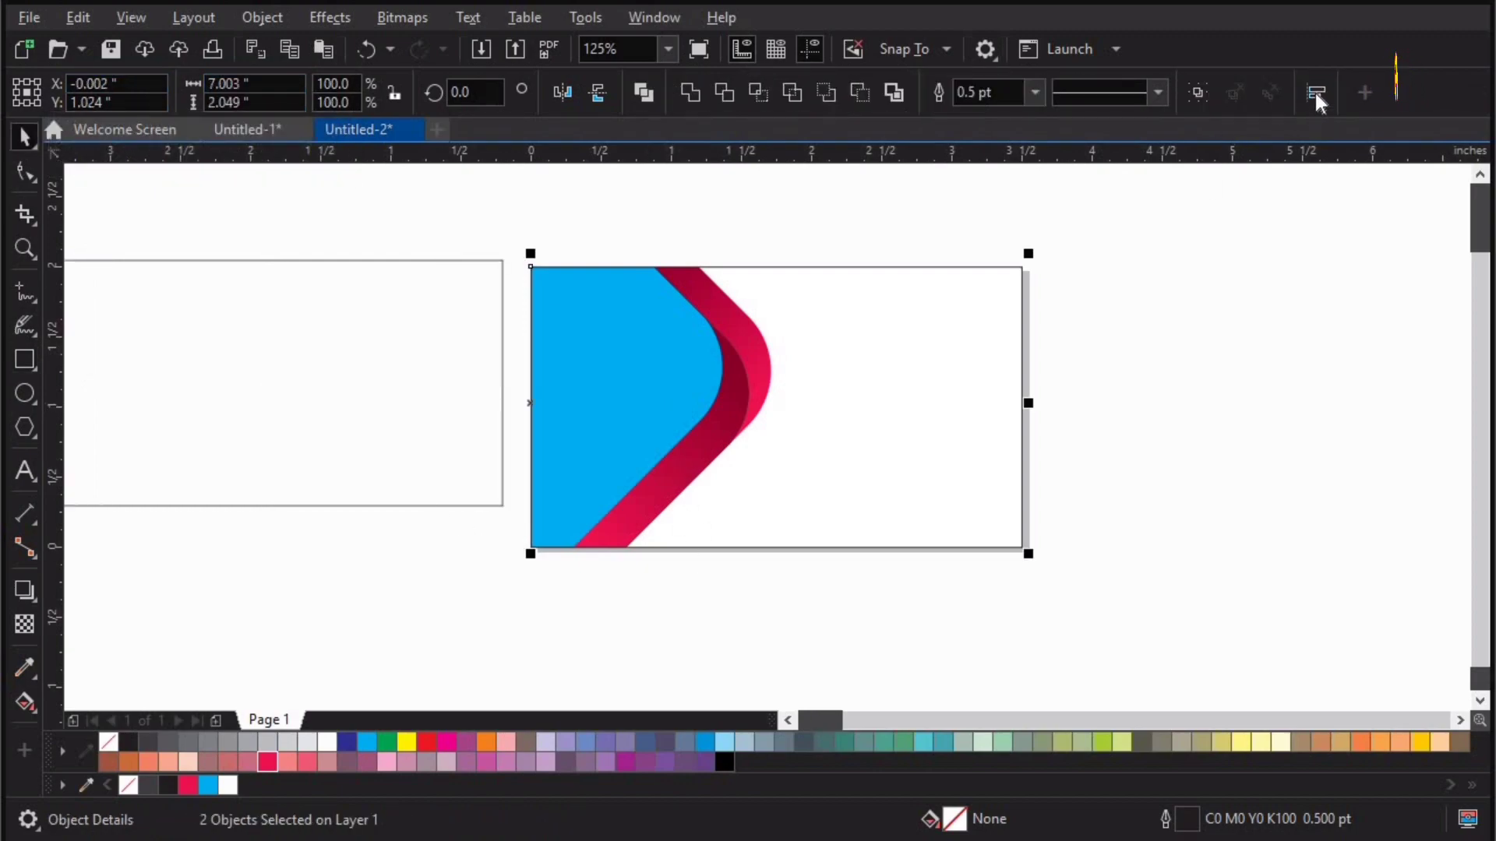
click(1315, 92)
click(1144, 196)
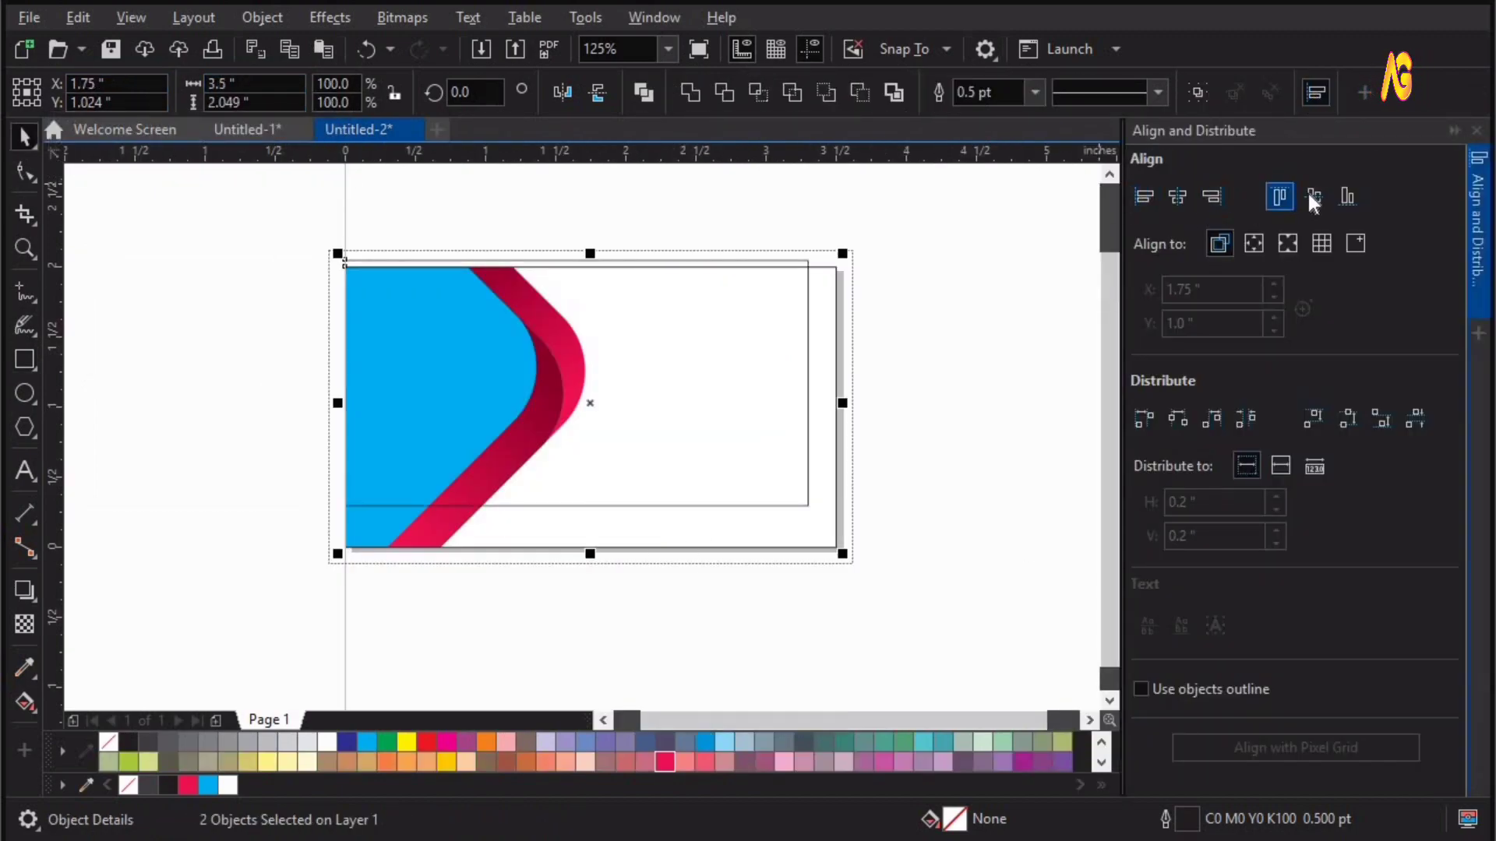
click(1309, 195)
click(1476, 130)
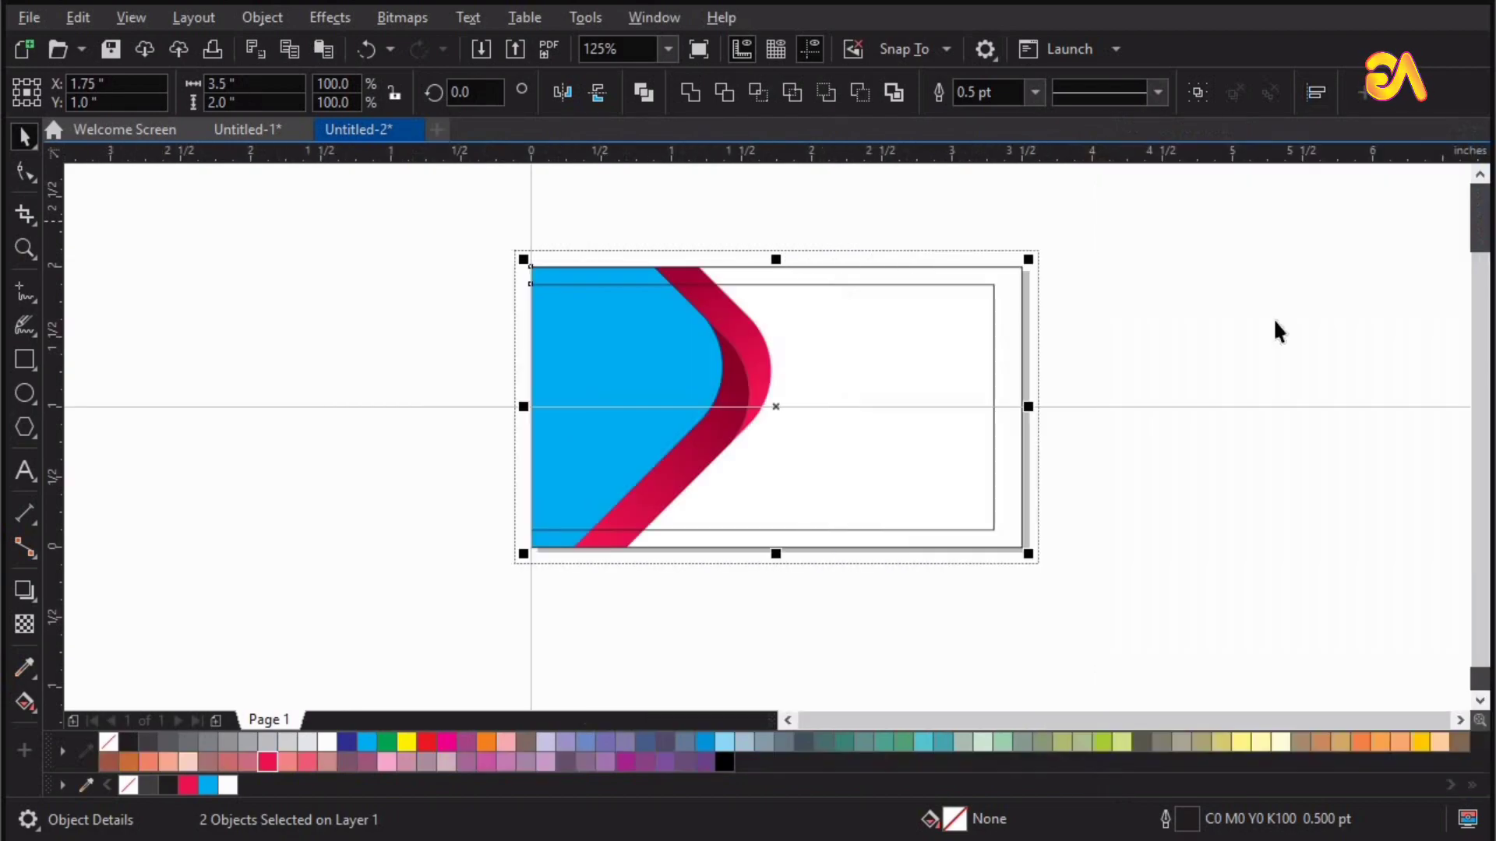
click(1275, 321)
Step: Centre the inner rectangle horizontally on the card frame as an even margin guide
click(980, 388)
click(994, 388)
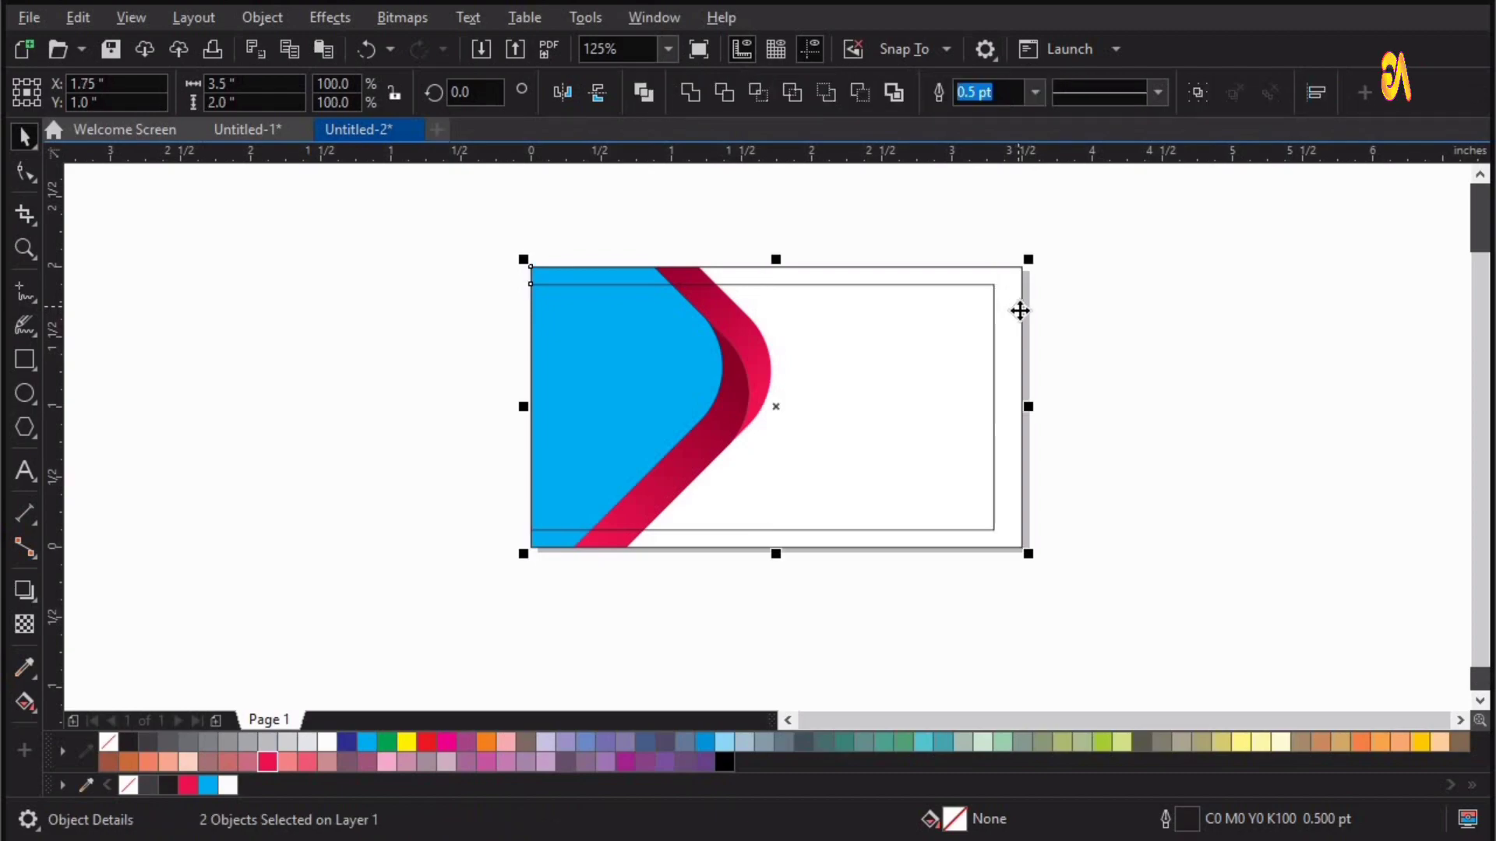
click(1120, 320)
key(shift+F4)
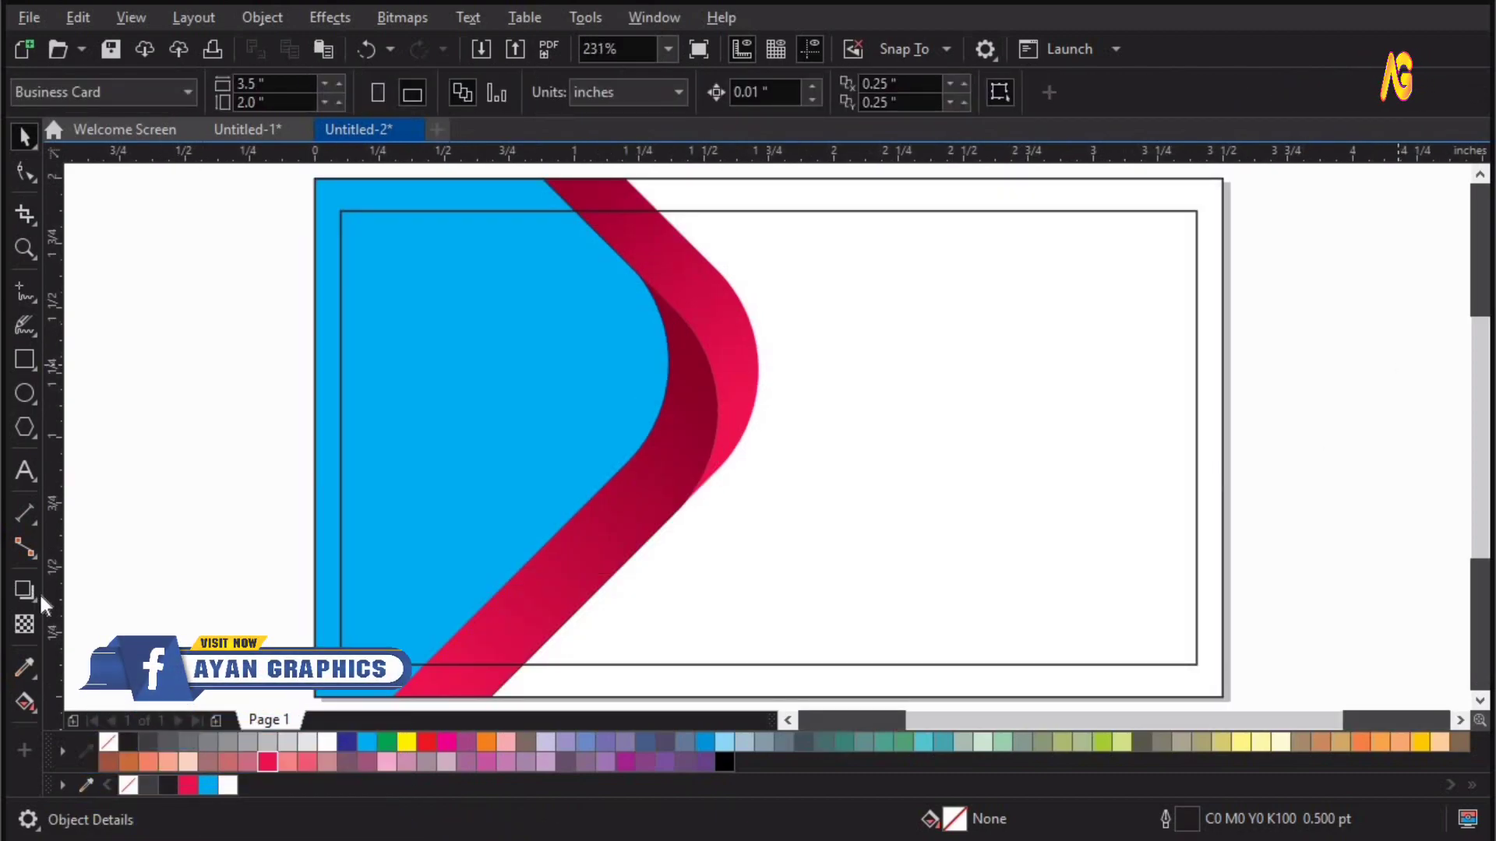
Step: Draw a bar about 3.05 by 0.24 inches across the card's lower part, filled C22 M100 Y100 K22 without outline
click(24, 360)
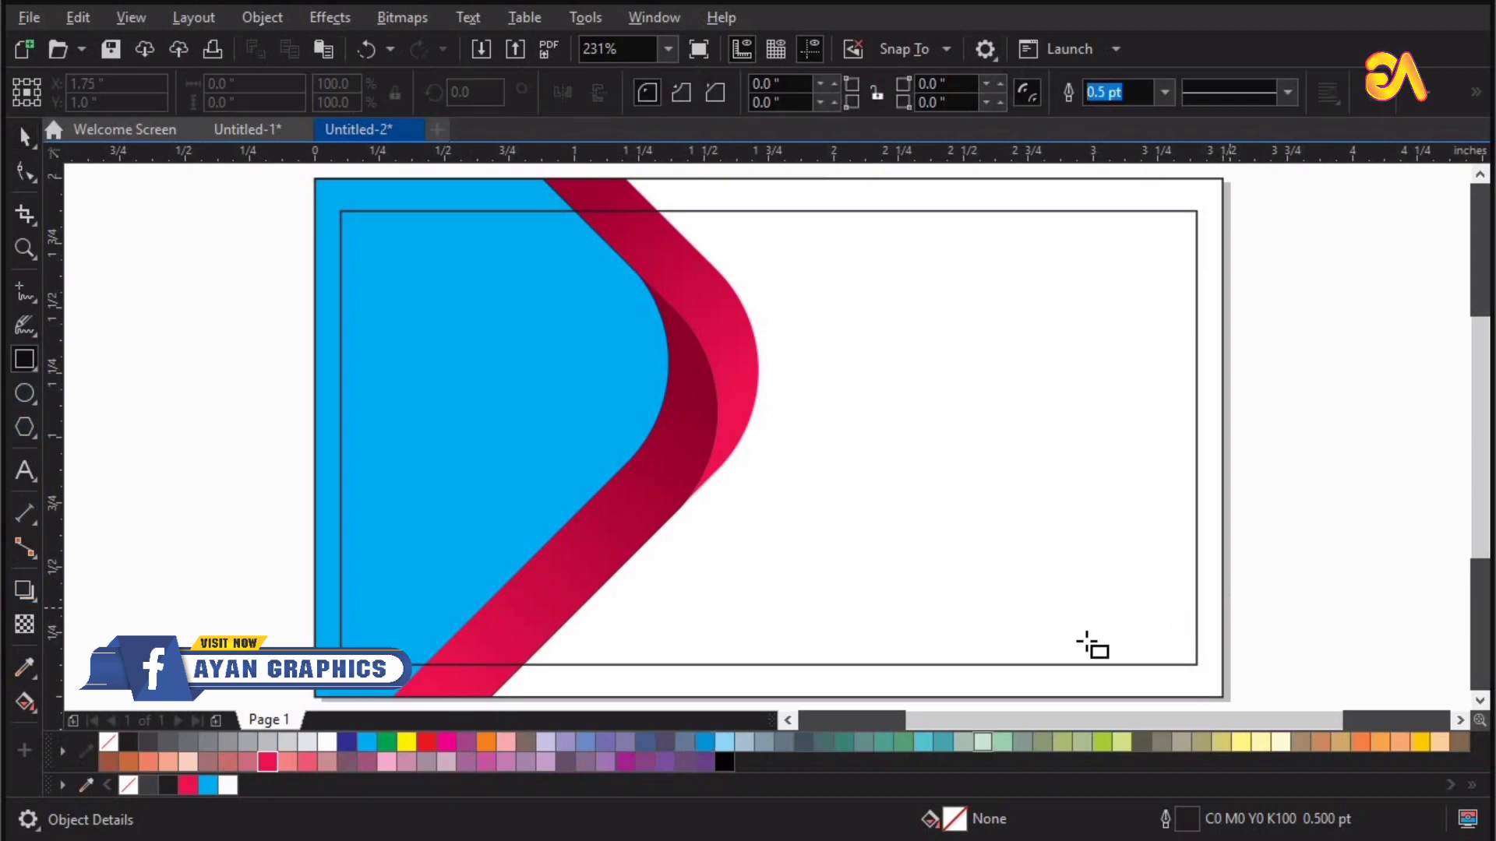
drag(1272, 576, 481, 639)
key(space)
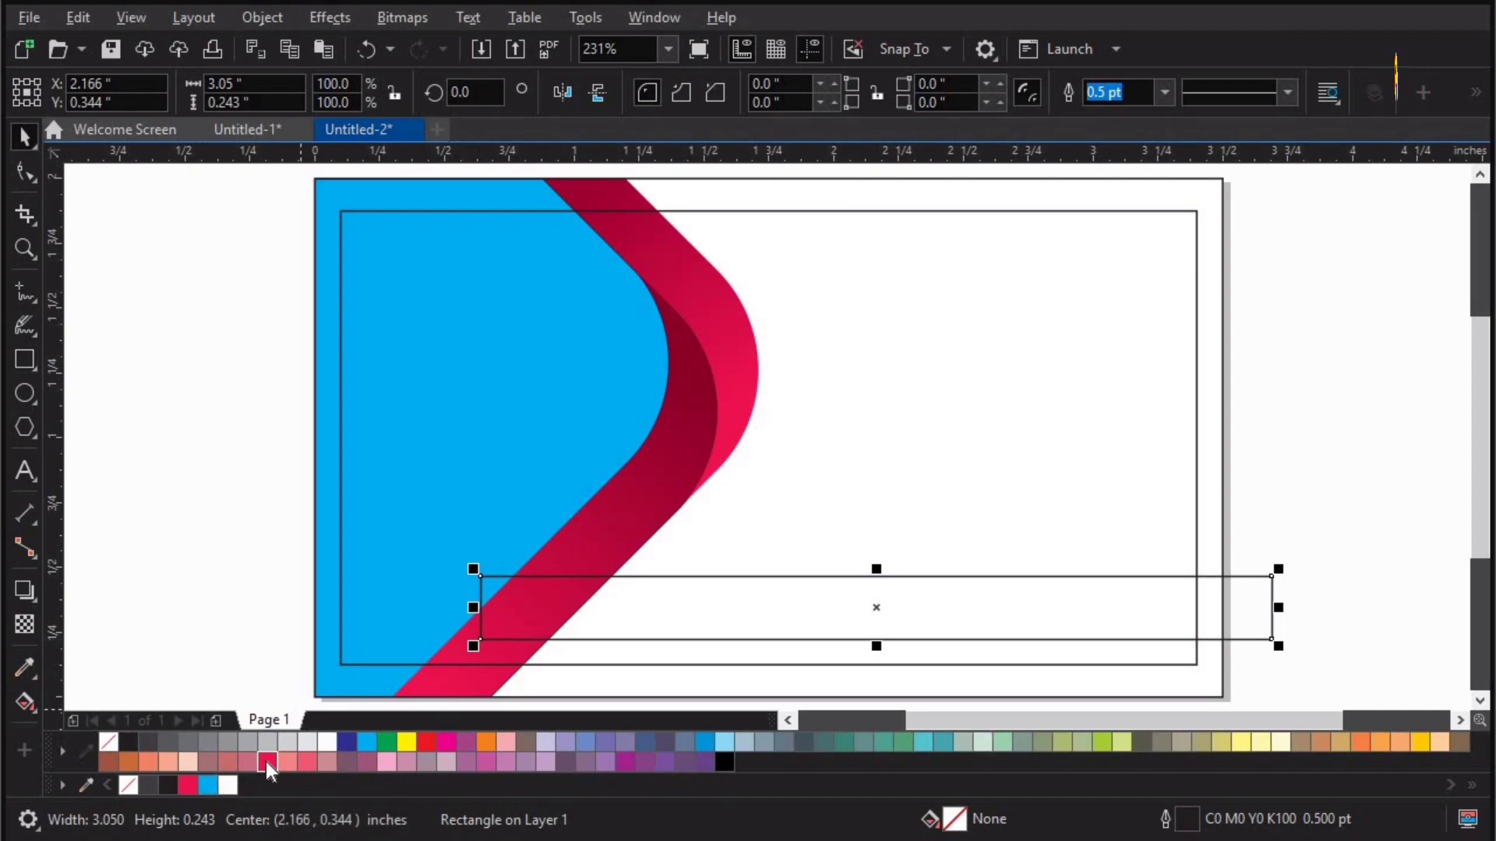
drag(265, 760, 376, 812)
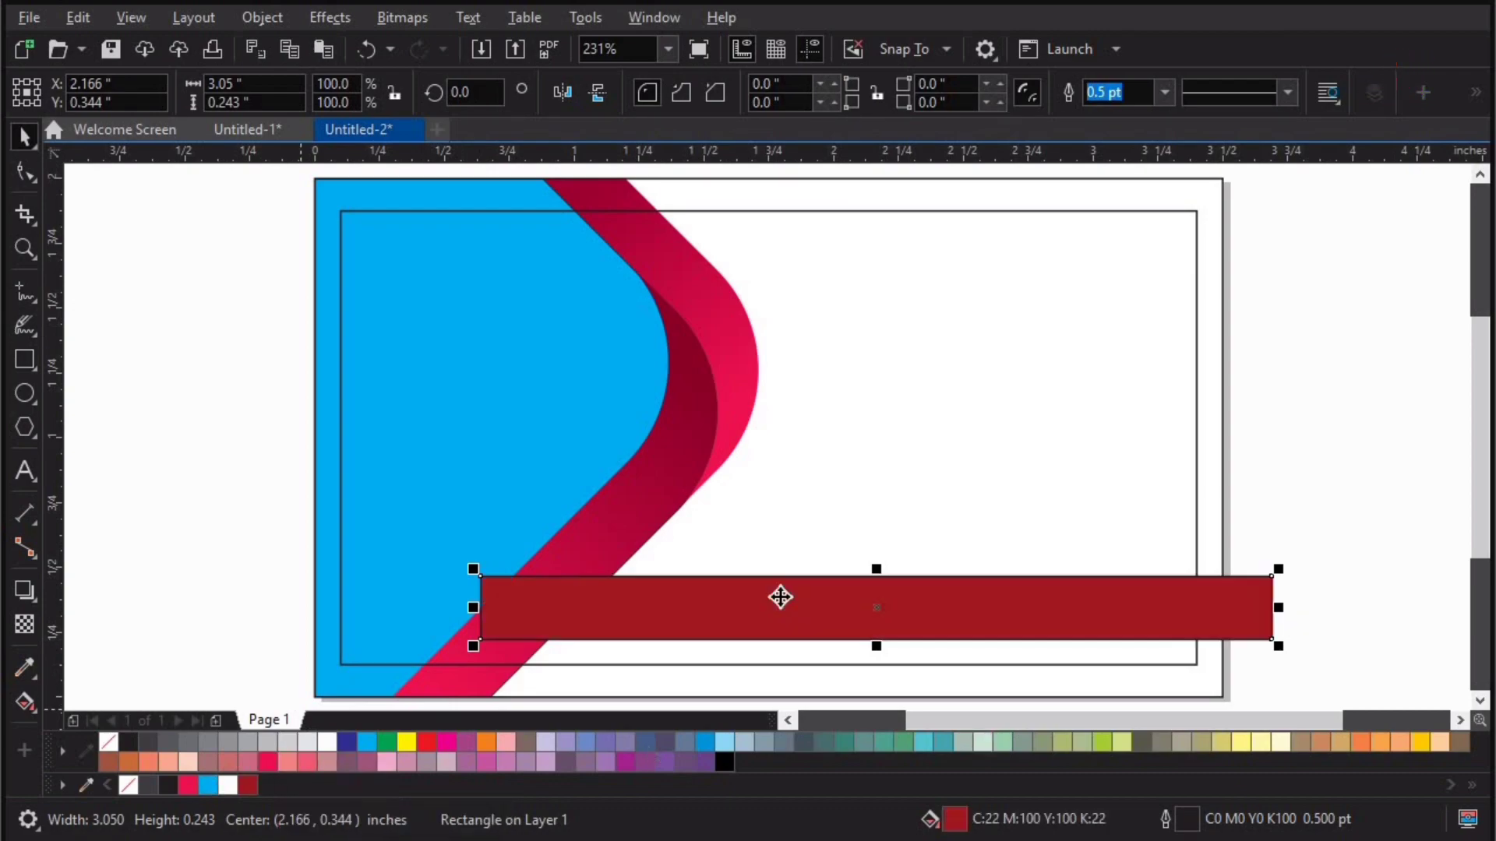
right_click(109, 740)
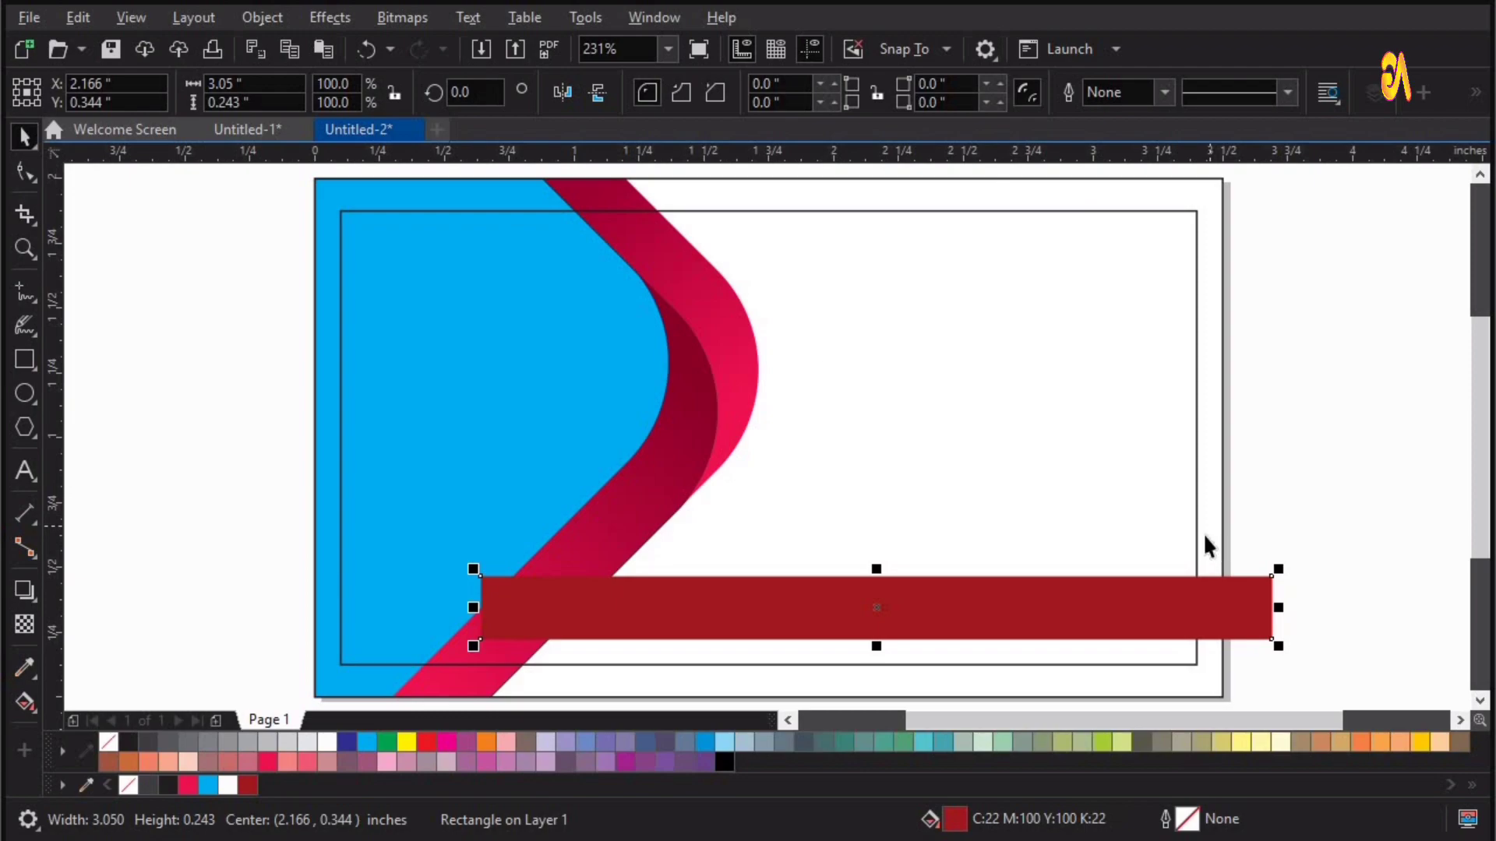
Step: PowerClip the dark red bar inside the card frame
click(275, 18)
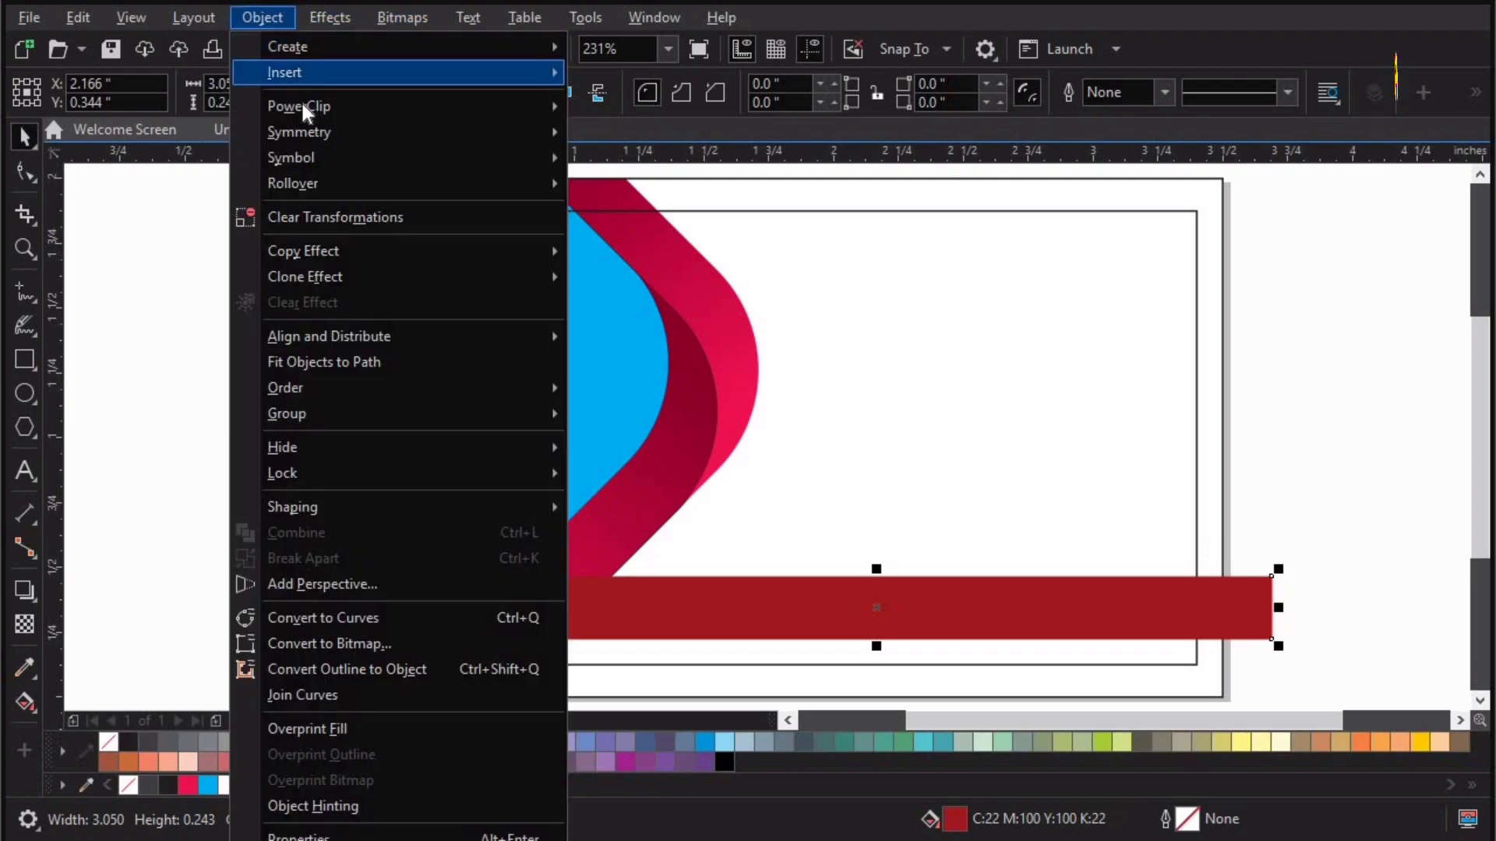
mouse_move(389, 106)
click(657, 112)
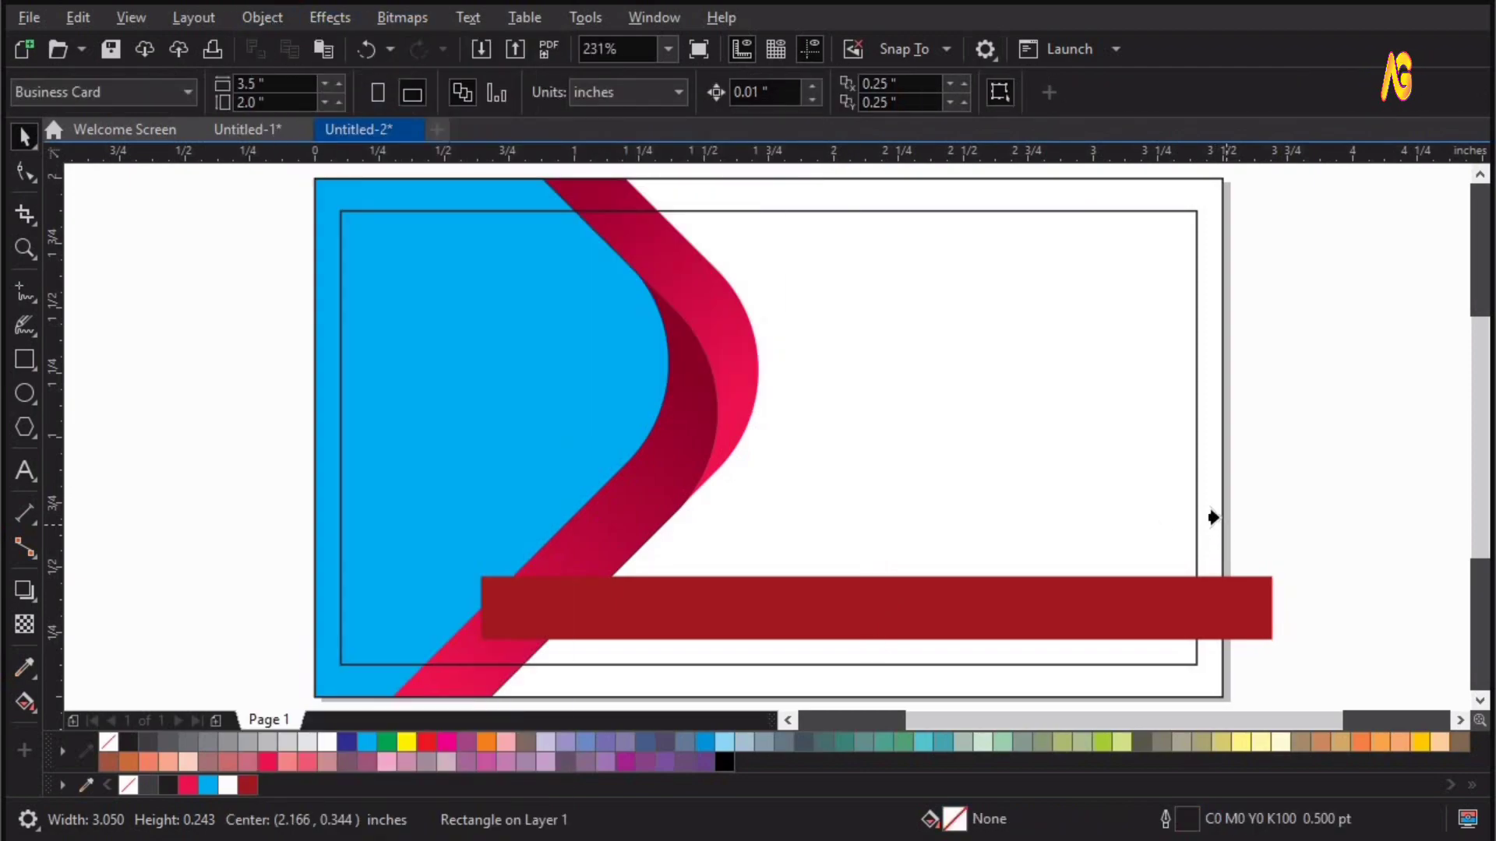
click(1213, 513)
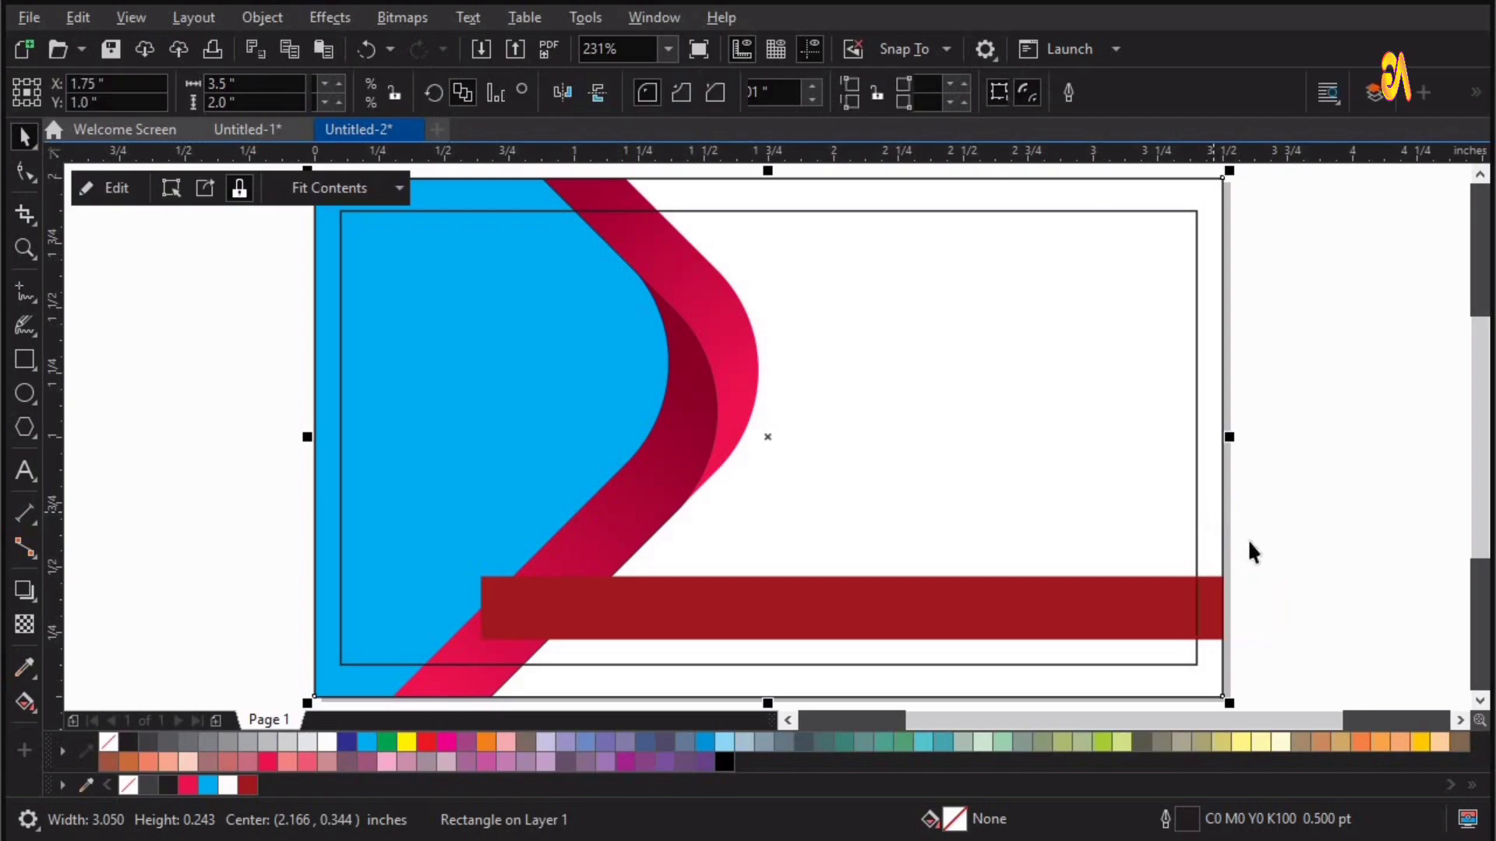
Step: Edit the PowerClip contents, move the cyan panel and ribbon strips forward one above the red bar, and finish editing
double_click(1183, 596)
scroll(1145, 586, down, 2)
drag(989, 306, 564, 679)
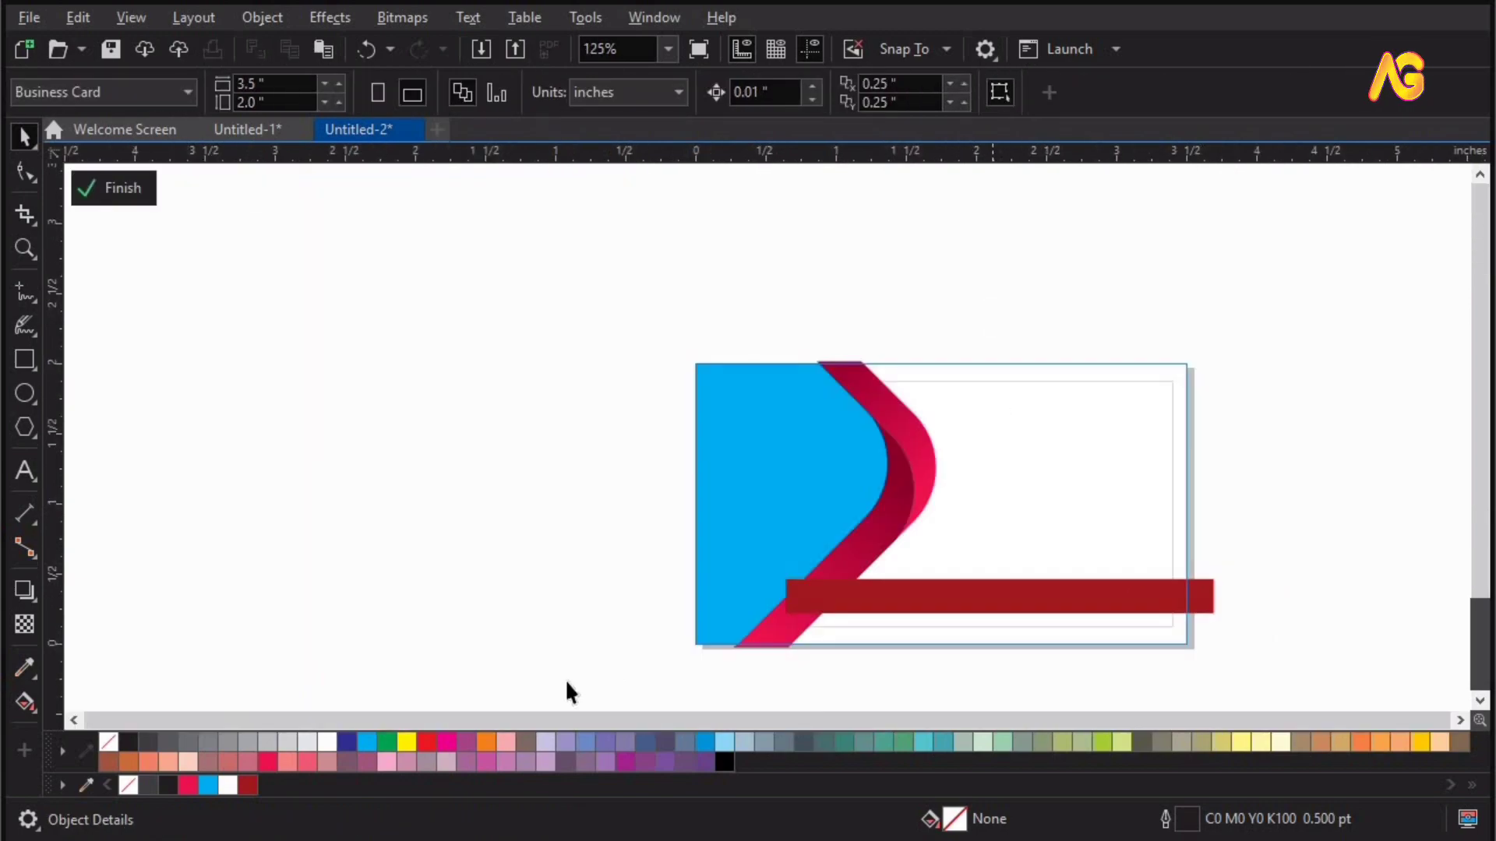
right_click(812, 503)
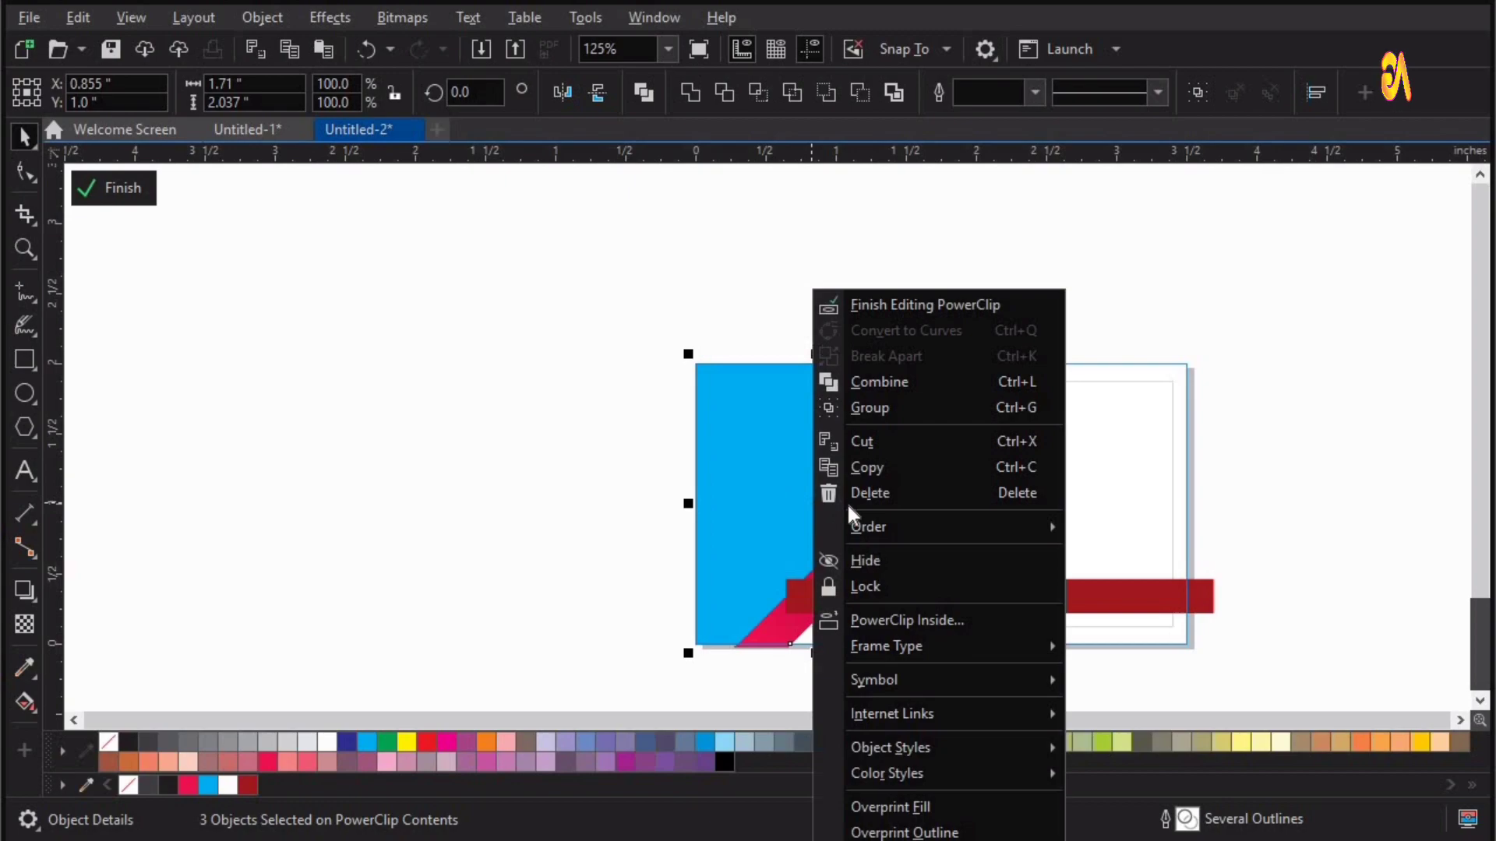
mouse_move(868, 527)
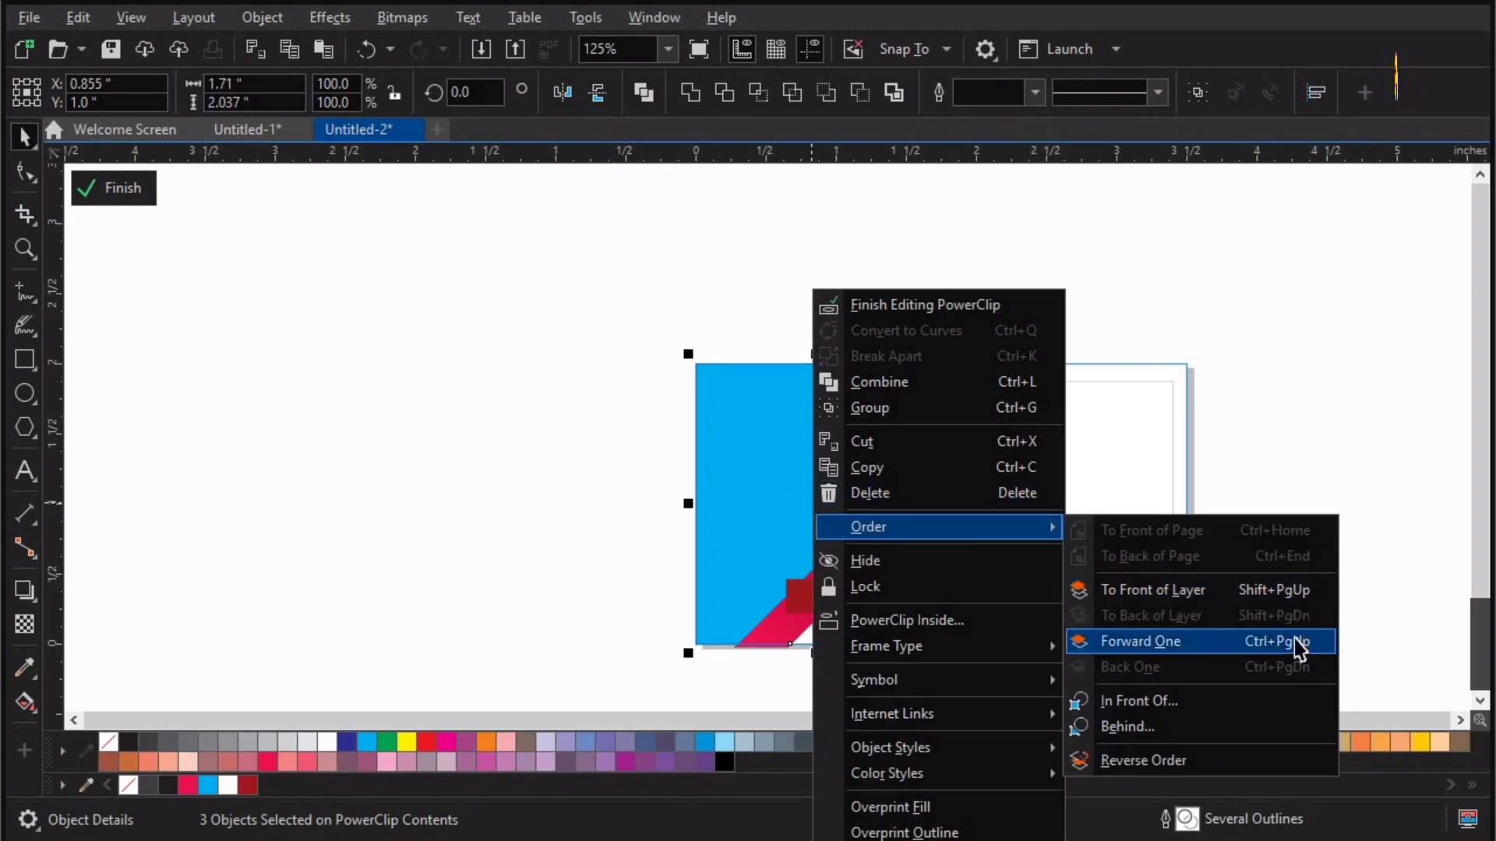
click(1295, 641)
click(450, 408)
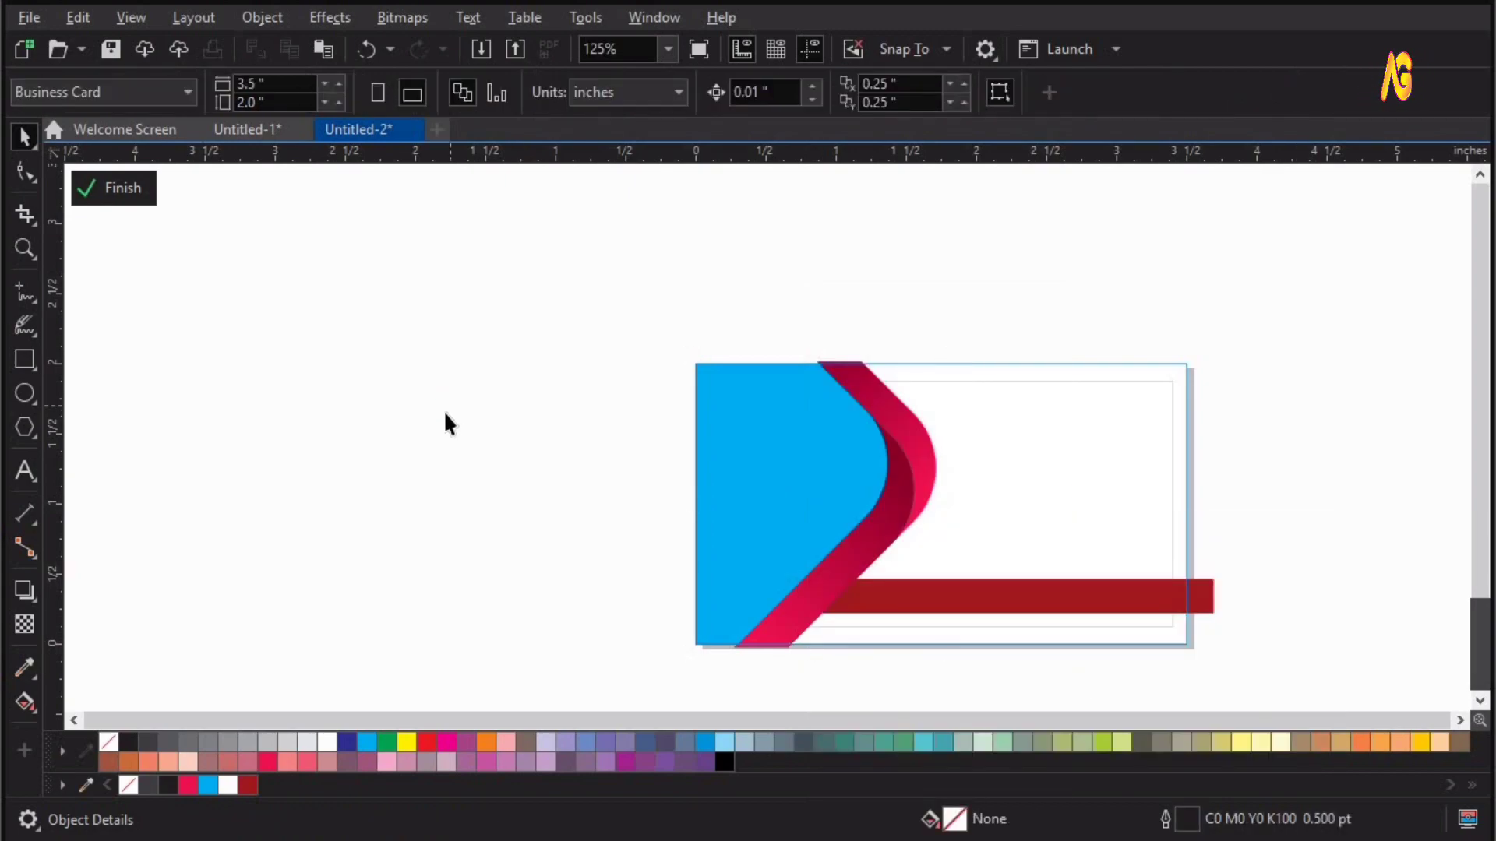
ctrl+click(439, 414)
click(439, 413)
key(F4)
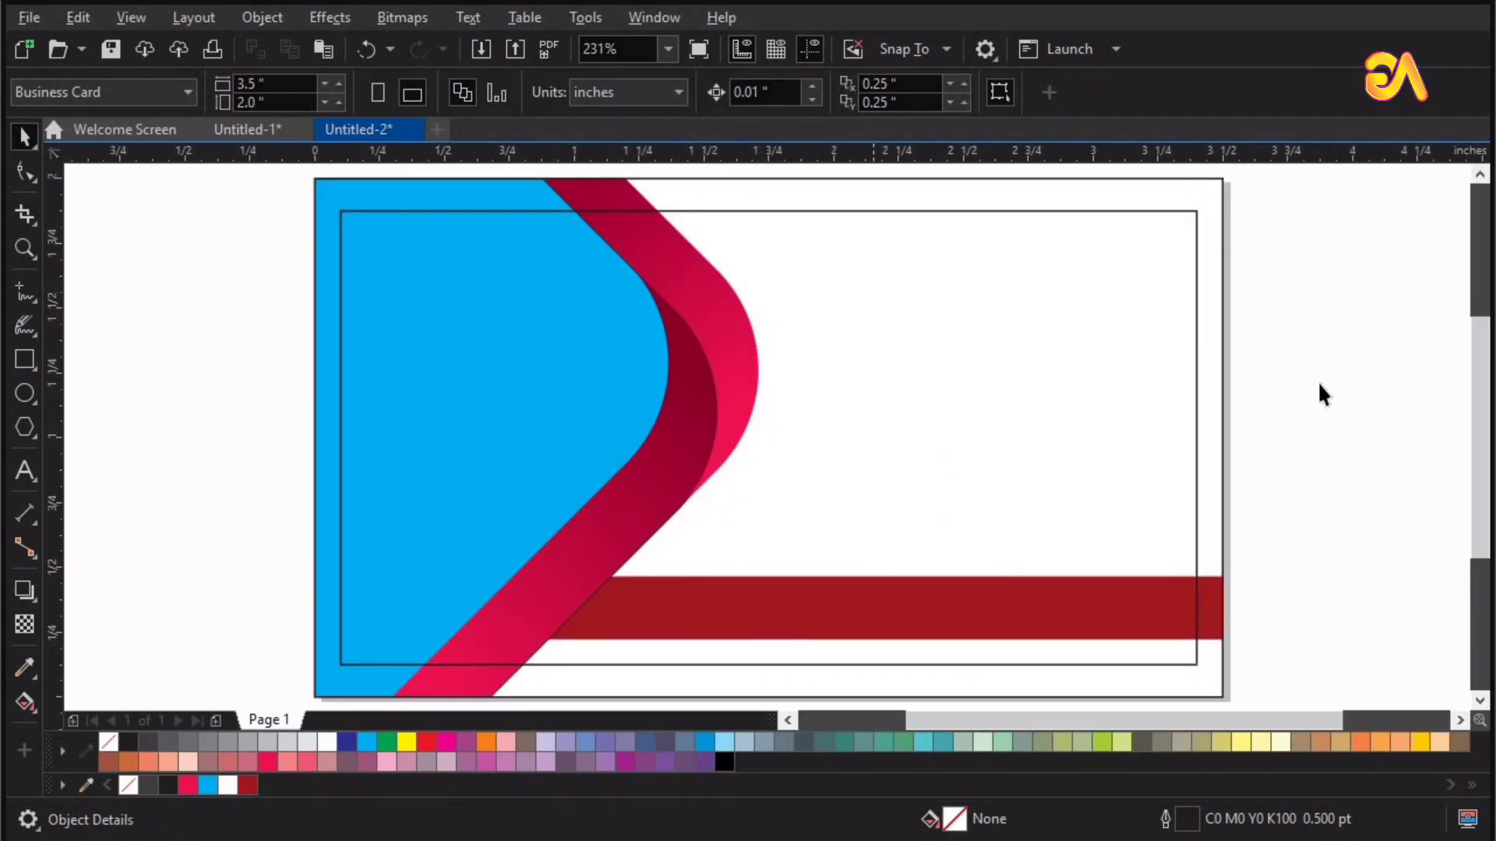
Step: Return to editing the PowerClip contents and add a drop shadow with 80 opacity to the lower ribbon strip
key(ctrl+z)
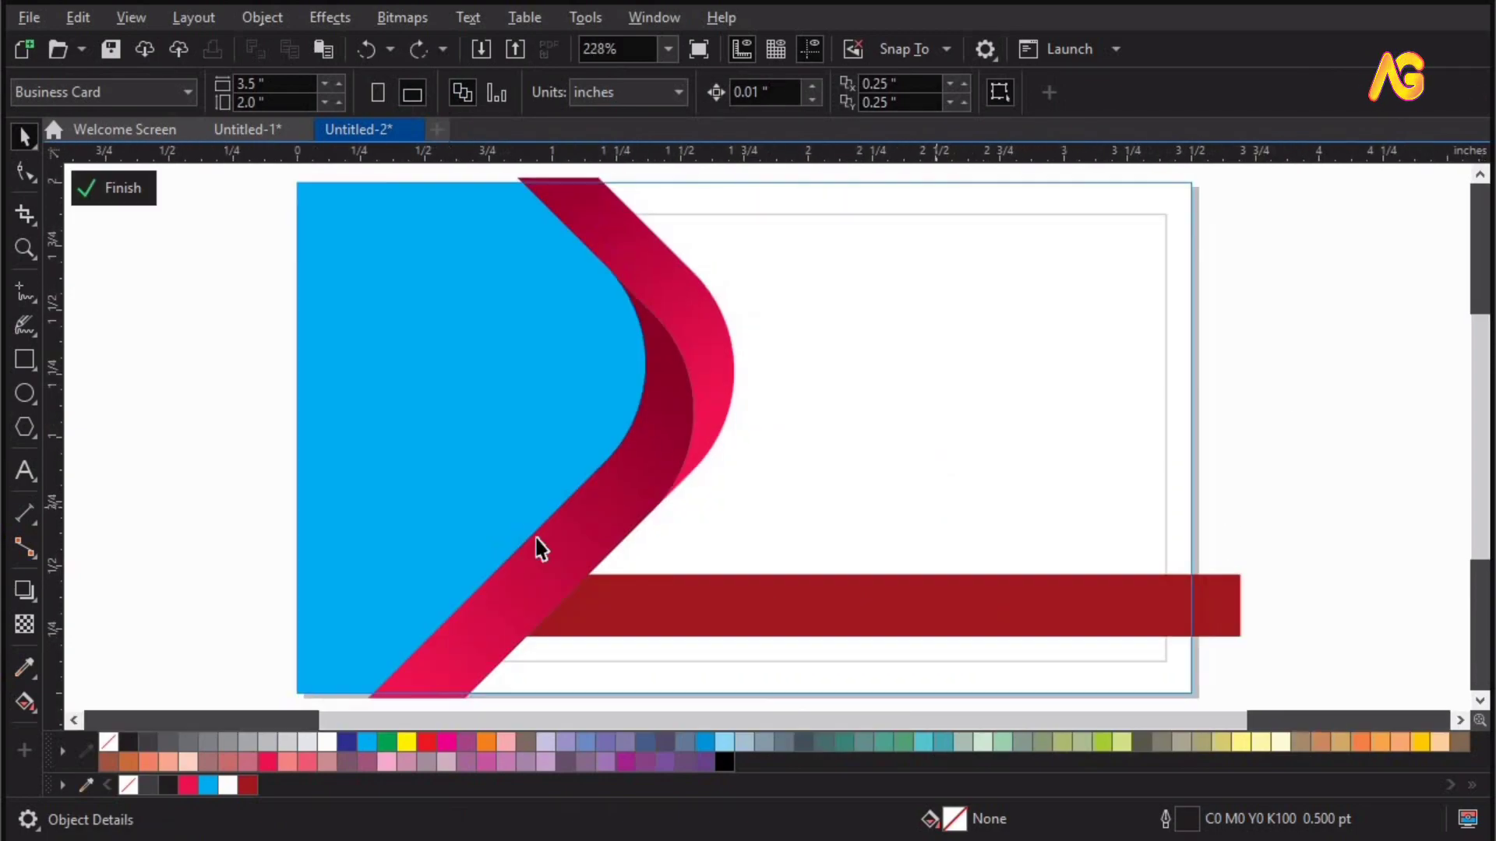
click(530, 502)
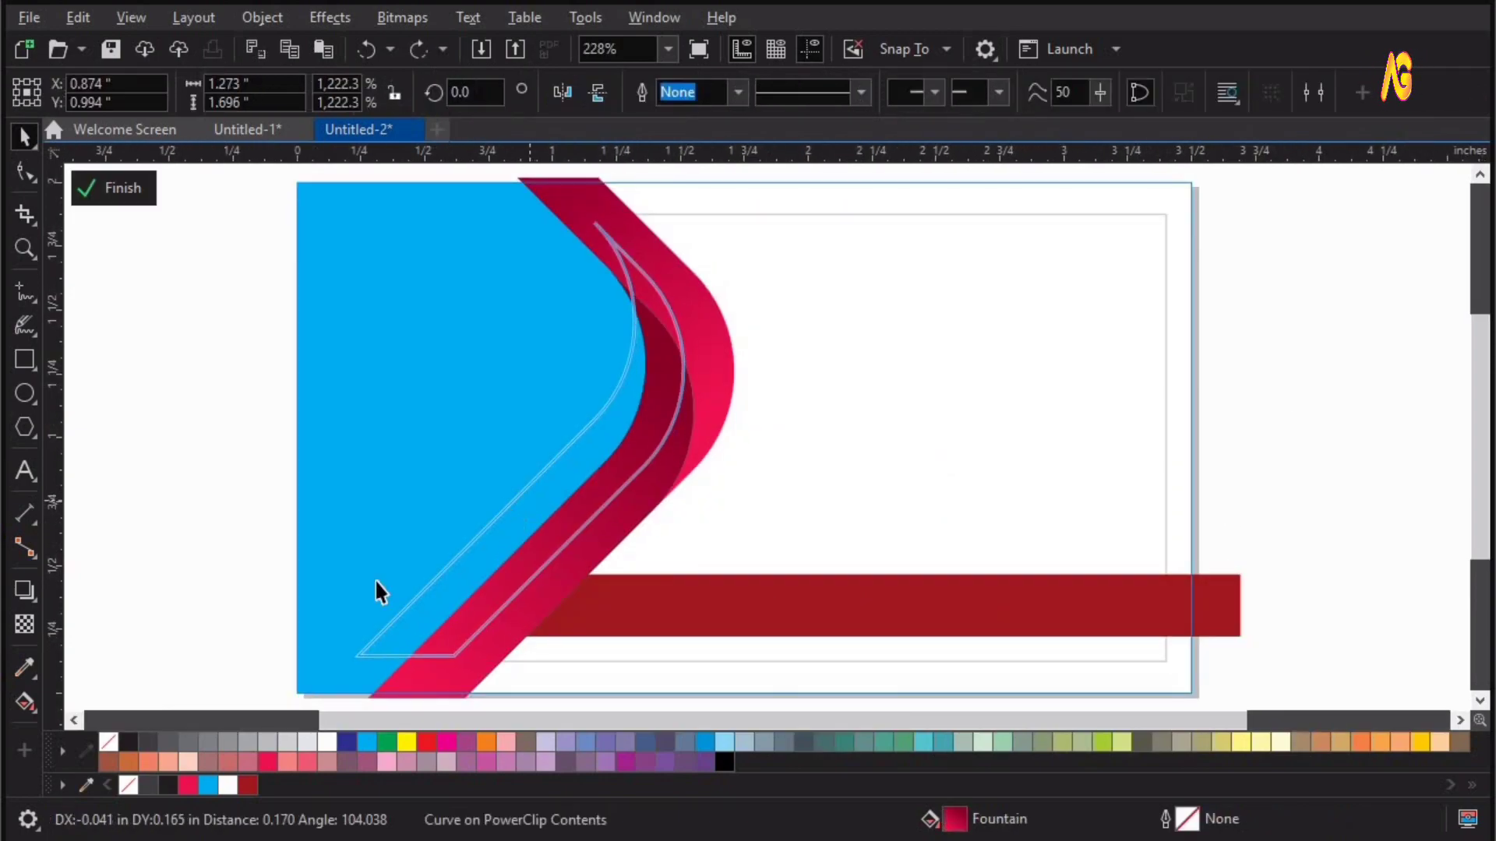
click(25, 591)
click(232, 92)
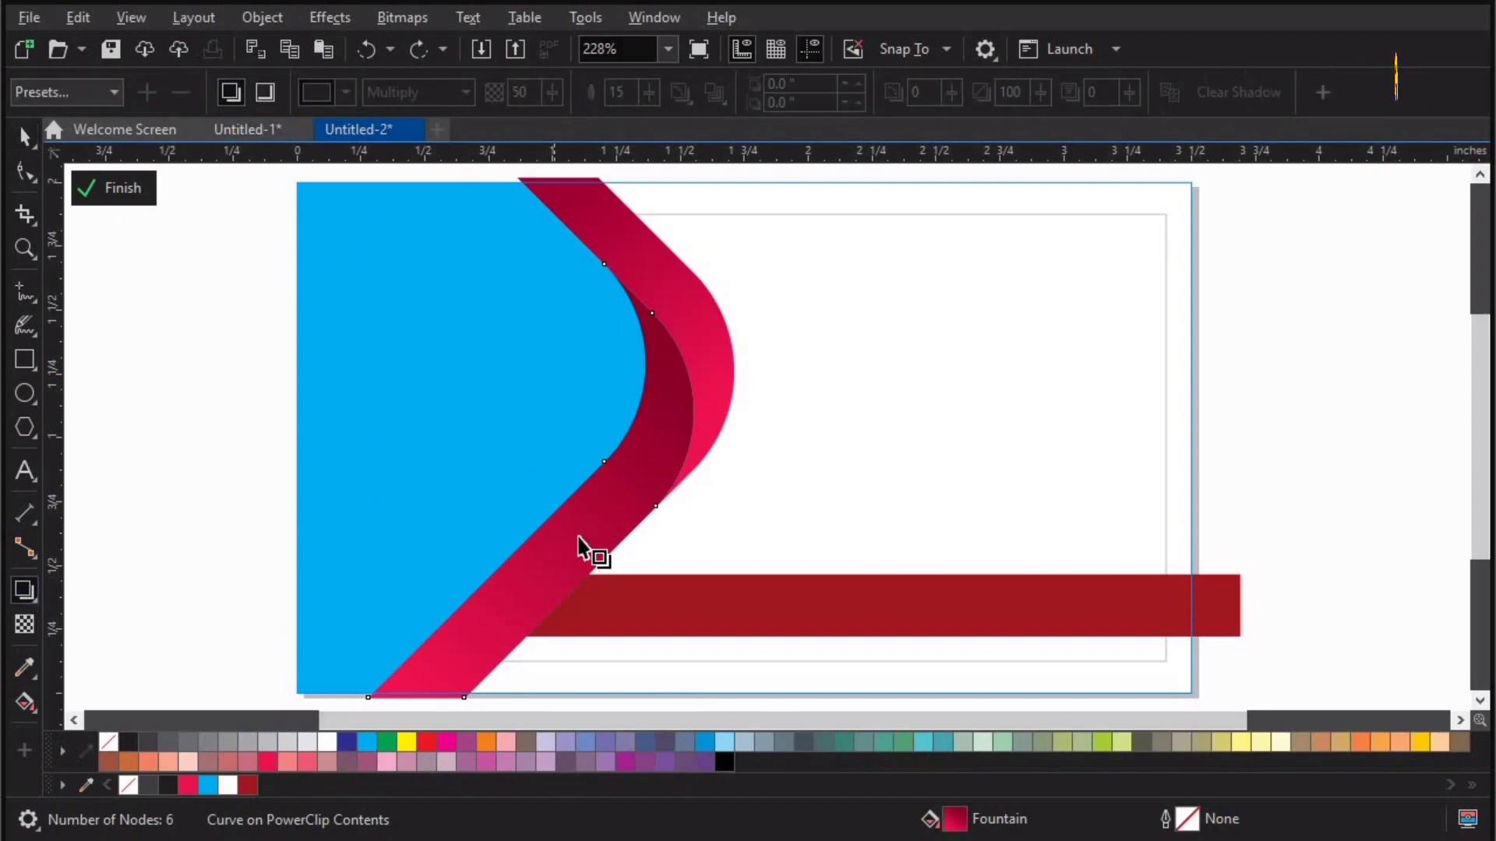
drag(577, 536, 693, 482)
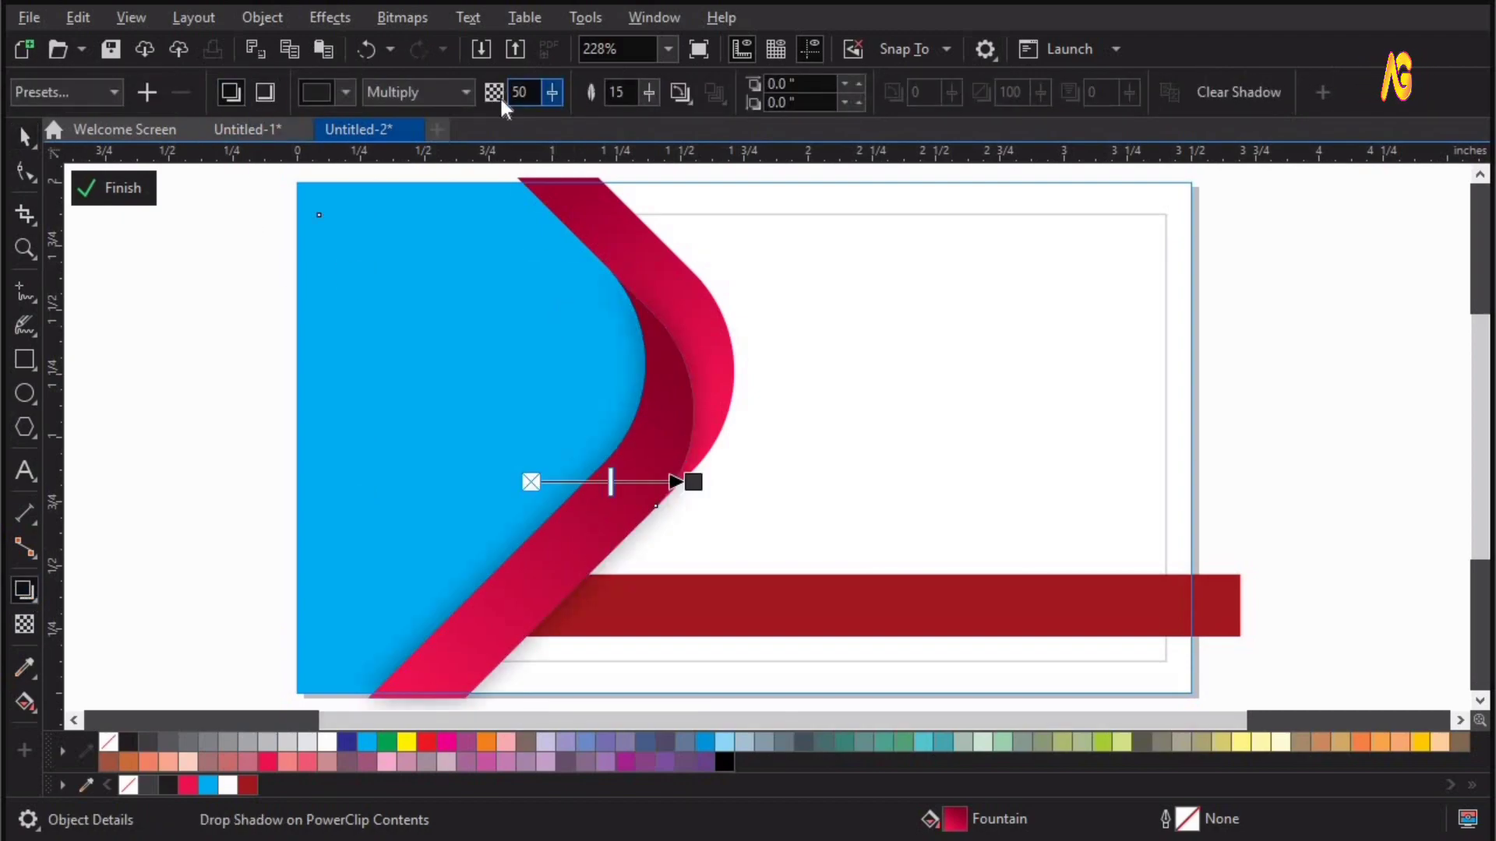
text(80)
key(Tab)
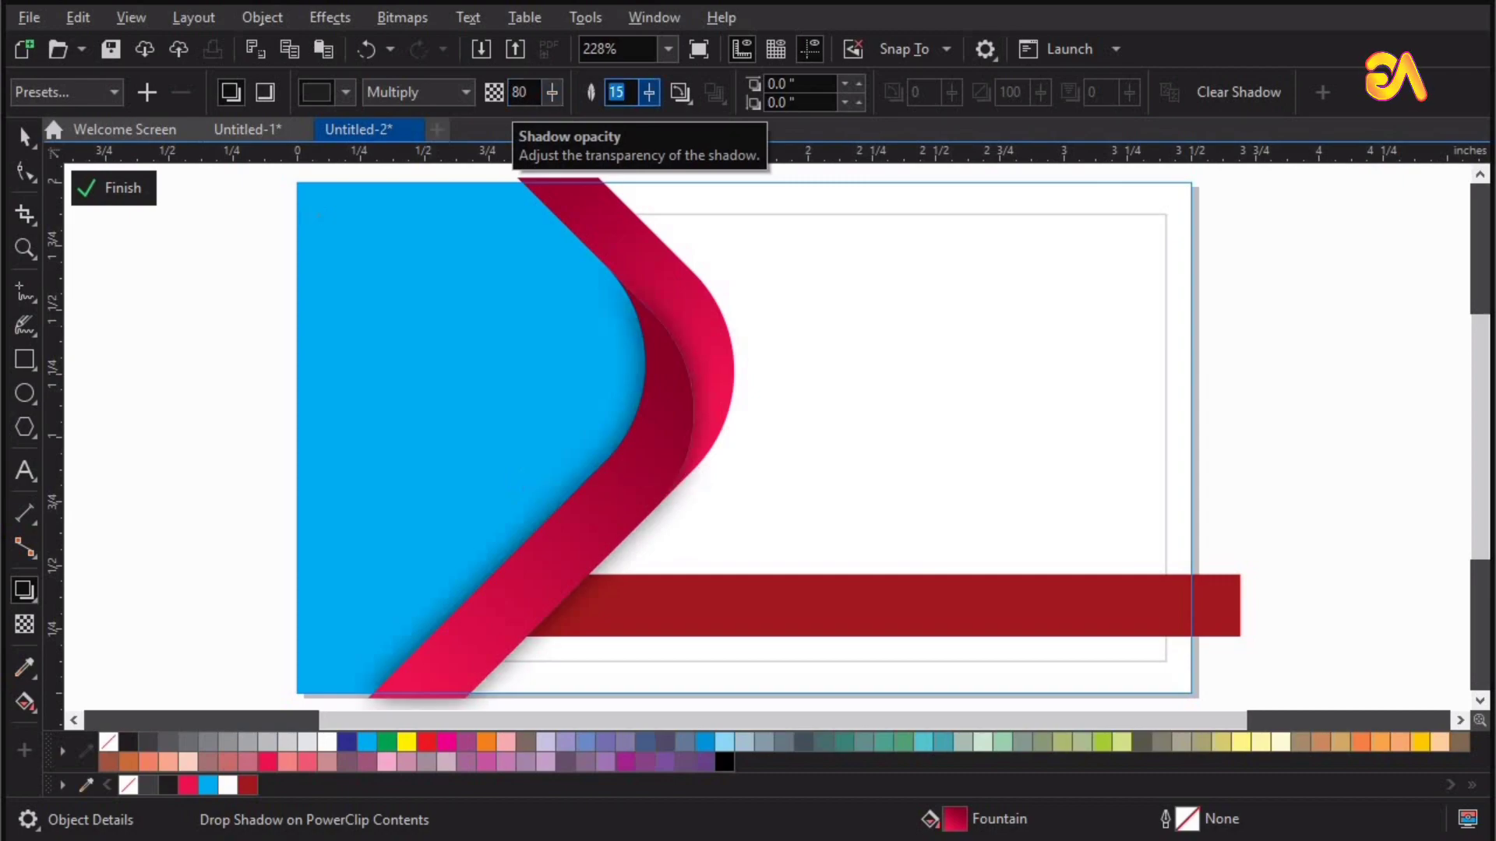
click(1302, 427)
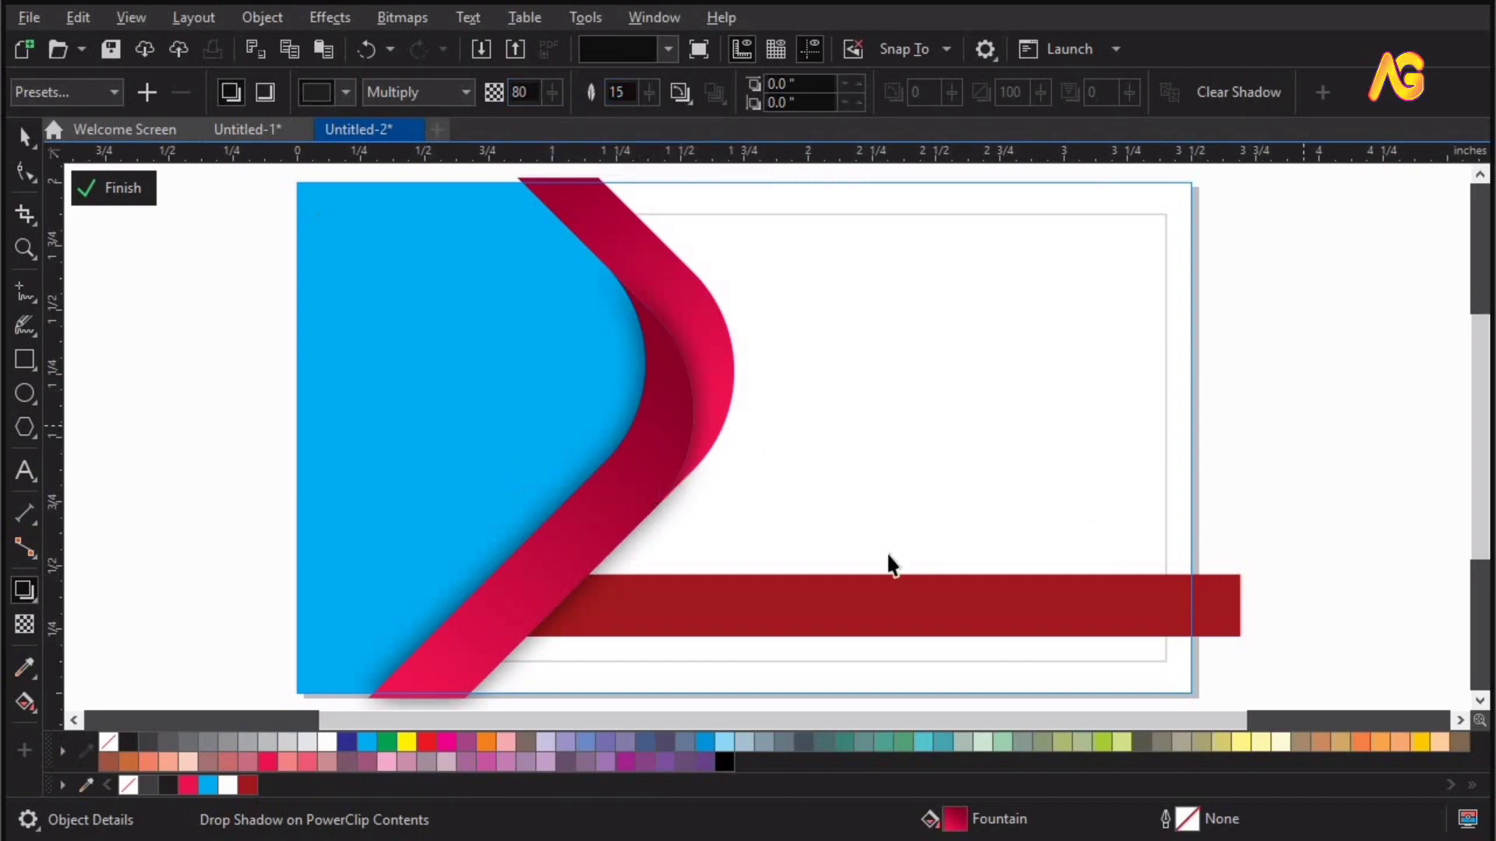
Step: Set the opacity of the lower strip's drop shadow to 100
key(space)
click(561, 493)
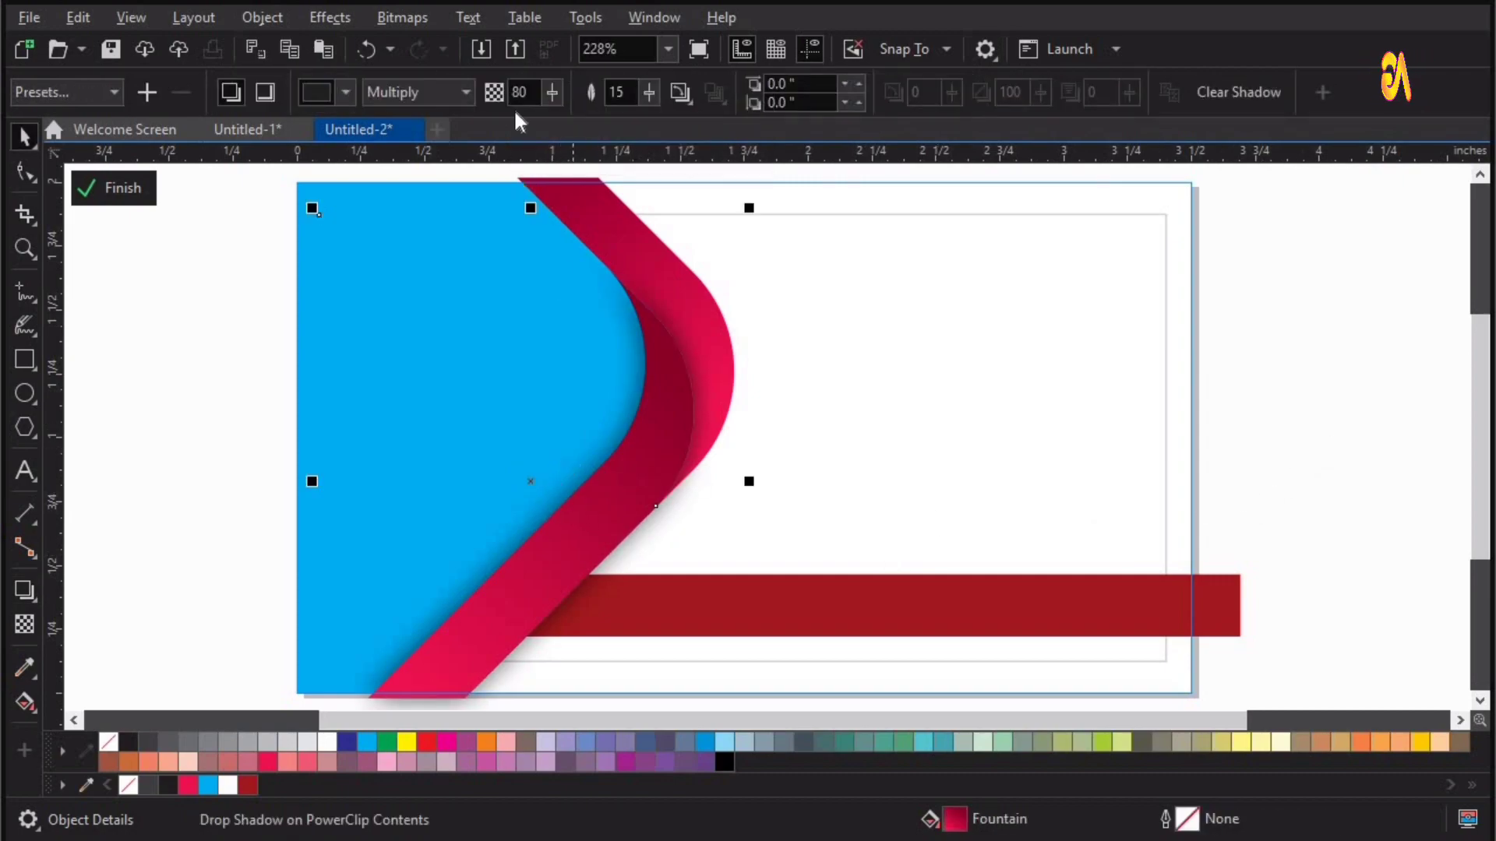
drag(535, 92, 486, 93)
text(100)
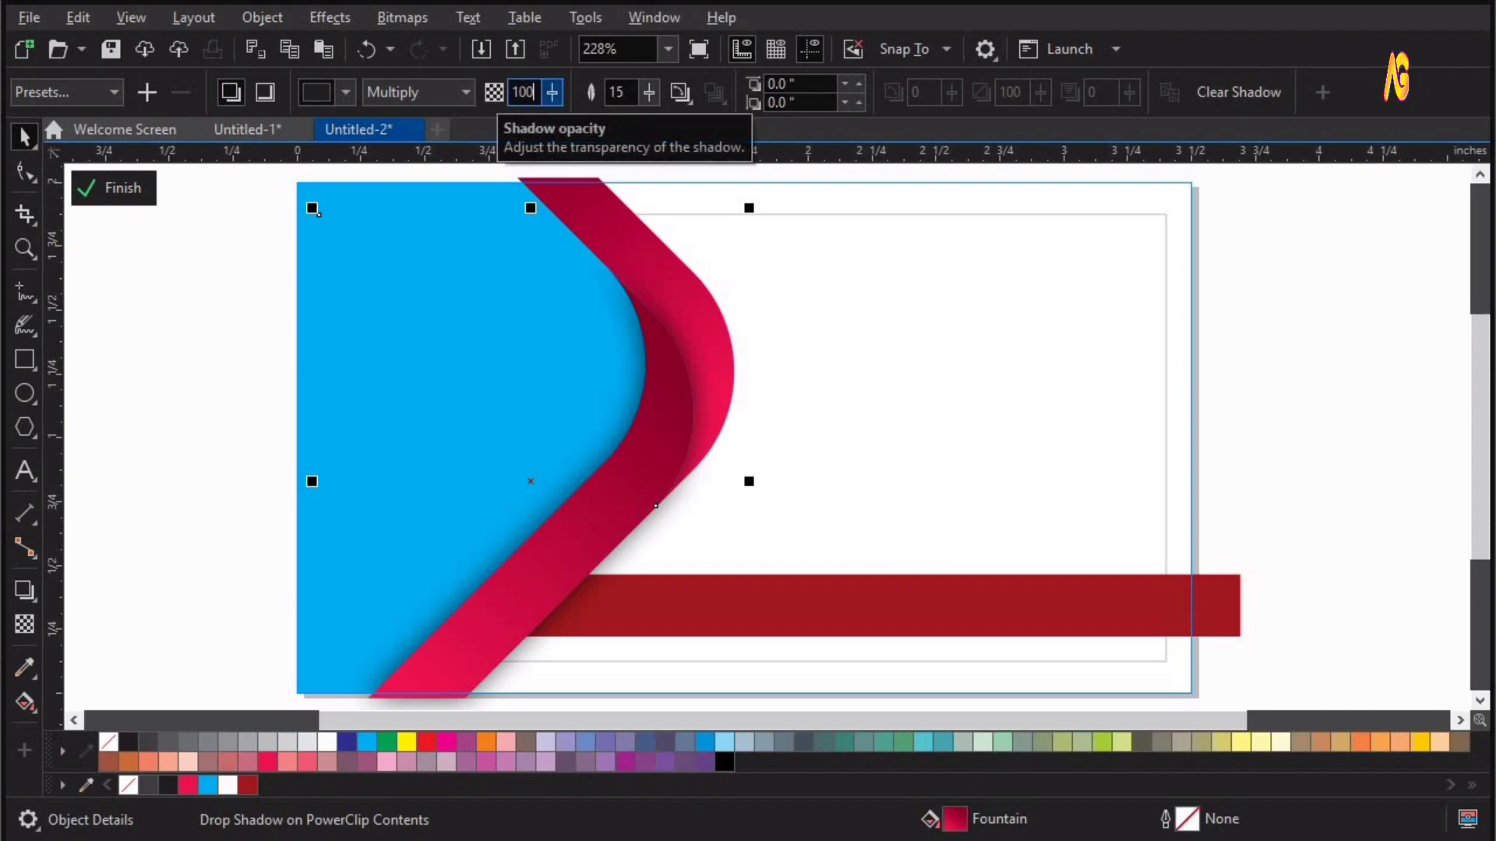
key(Tab)
click(1305, 476)
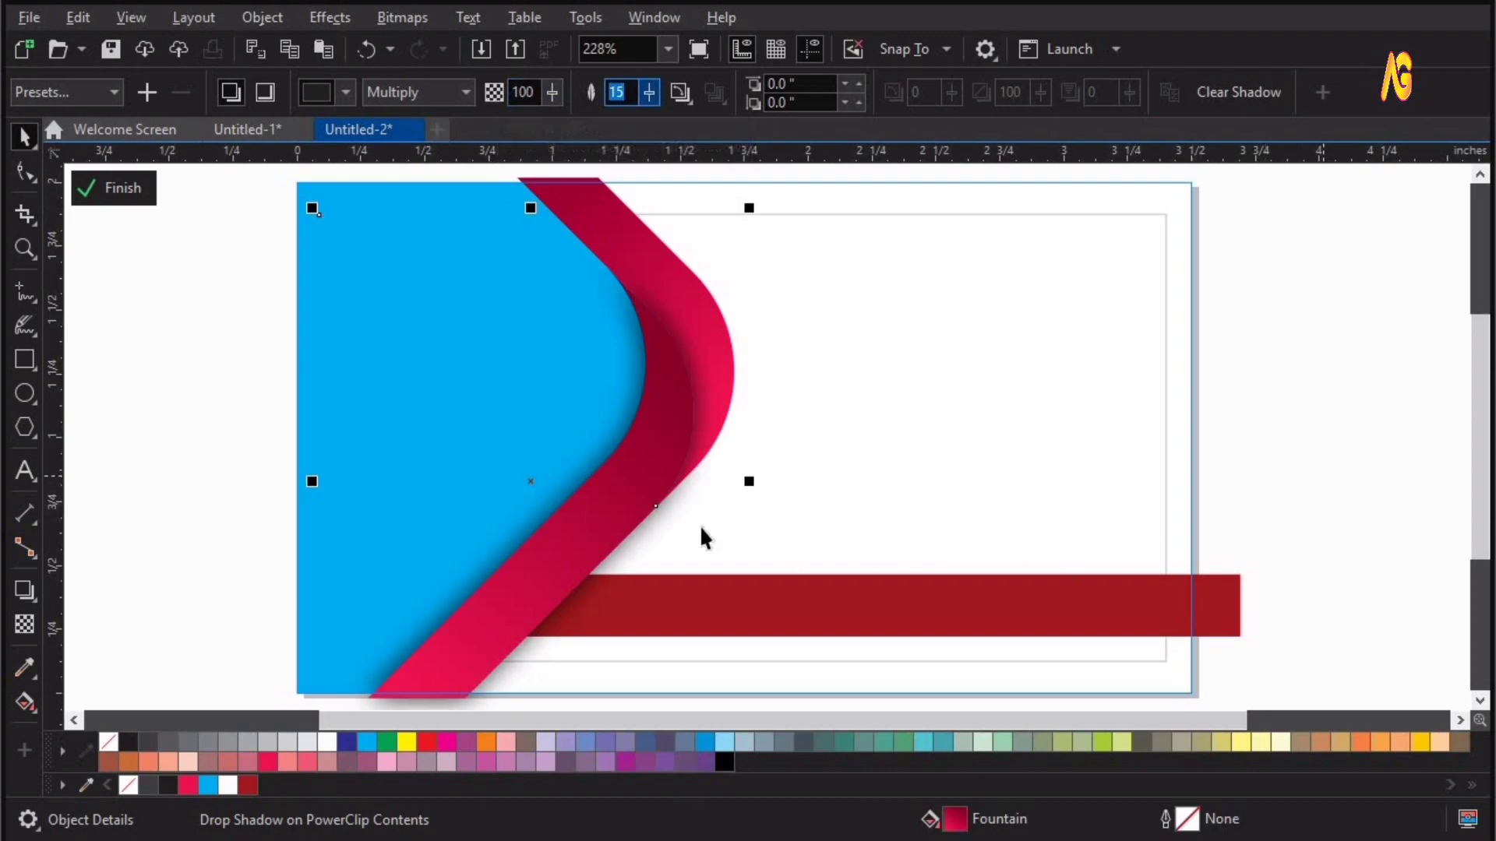
Step: Break the lower ribbon strip's drop shadow apart from the strip and nudge the separated shadow slightly to the right, centred at X 0.945 inches
click(528, 486)
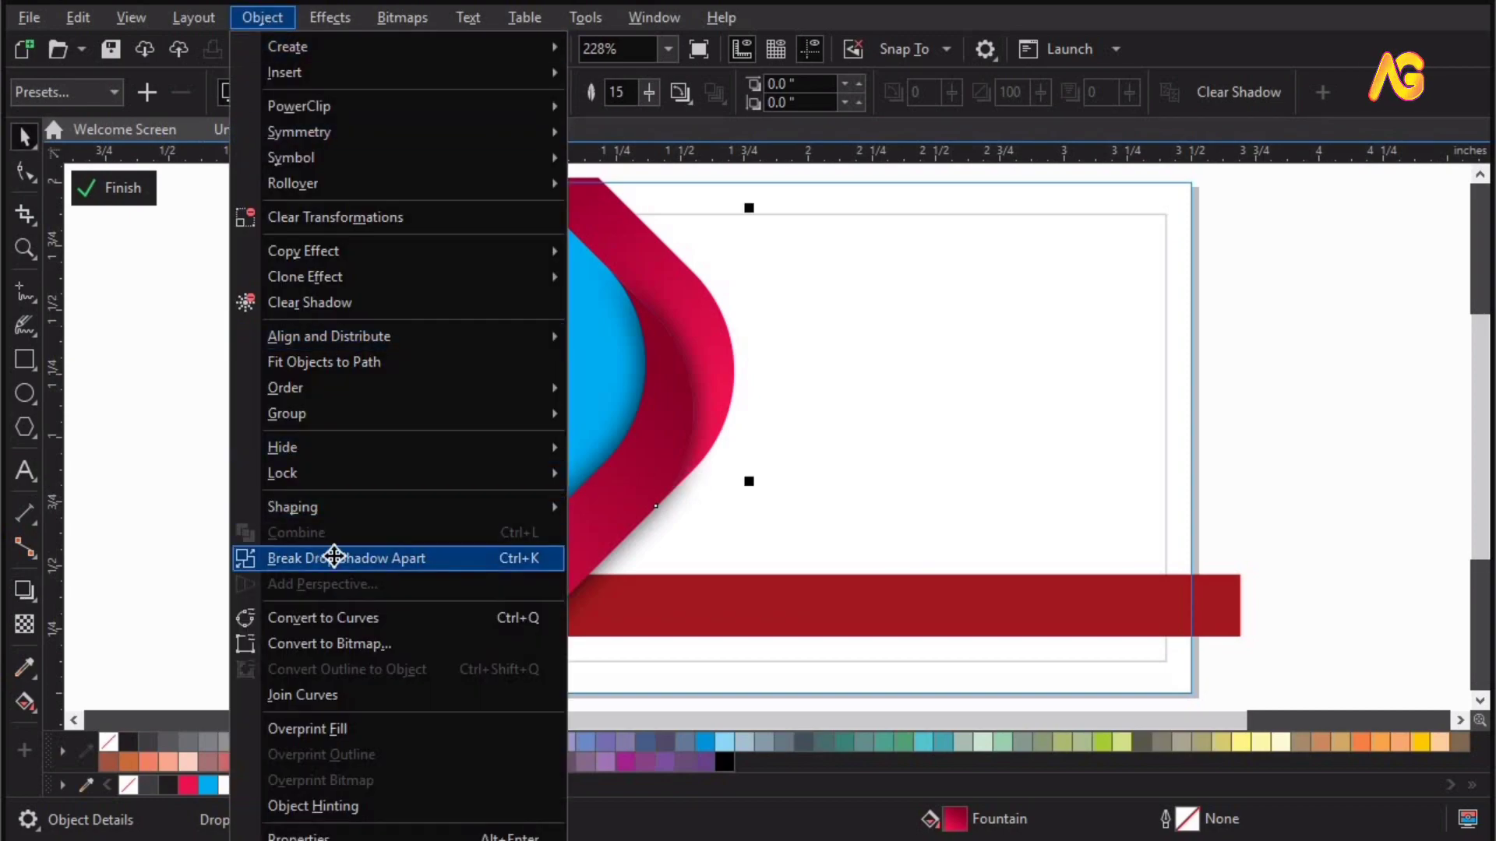
click(333, 557)
key(z)
drag(327, 421, 1075, 816)
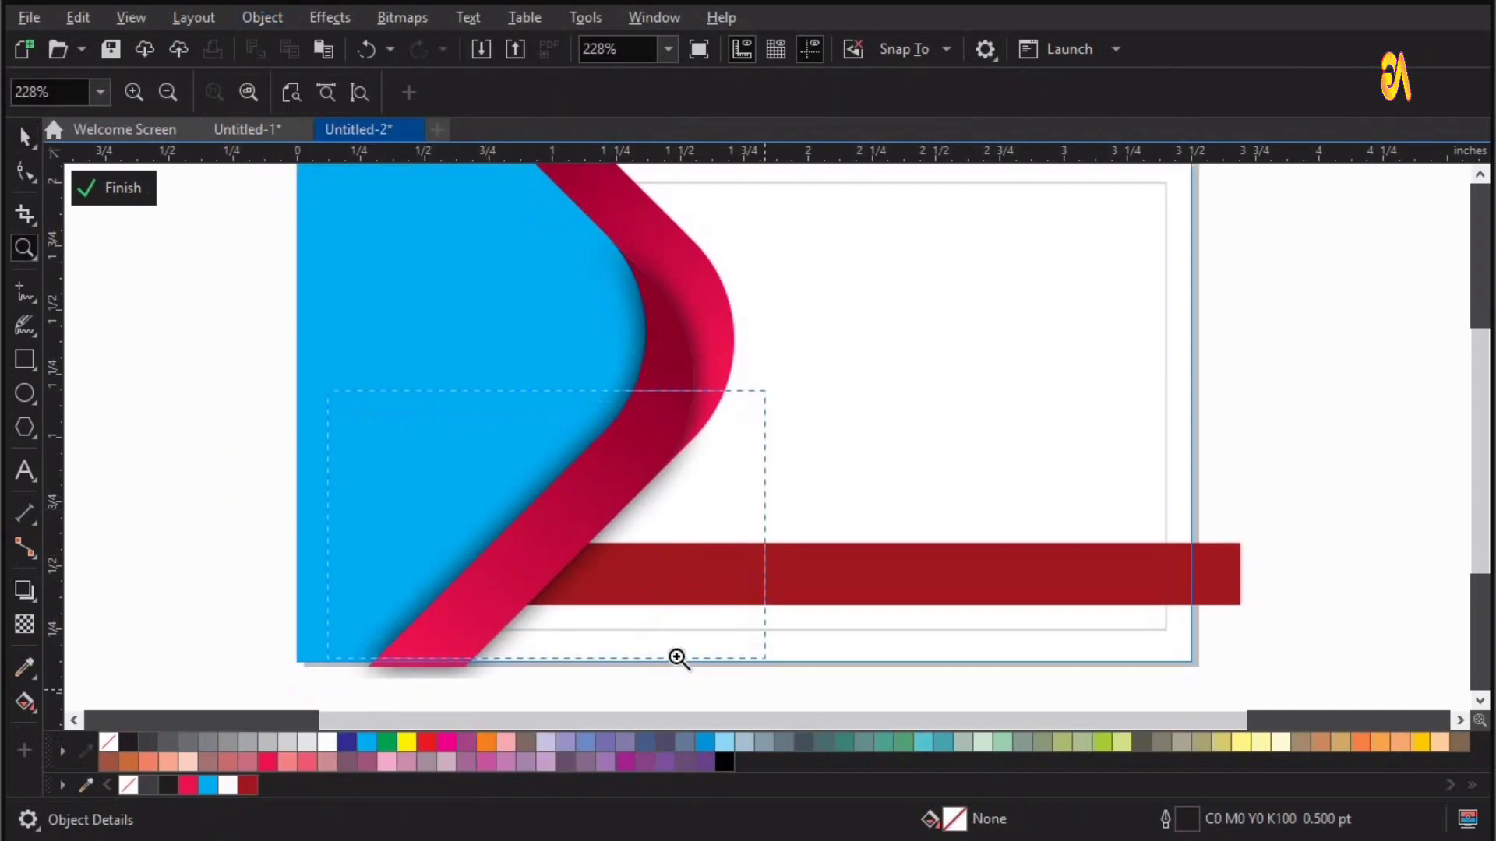
key(space)
click(538, 564)
key(Right)
key(Right)
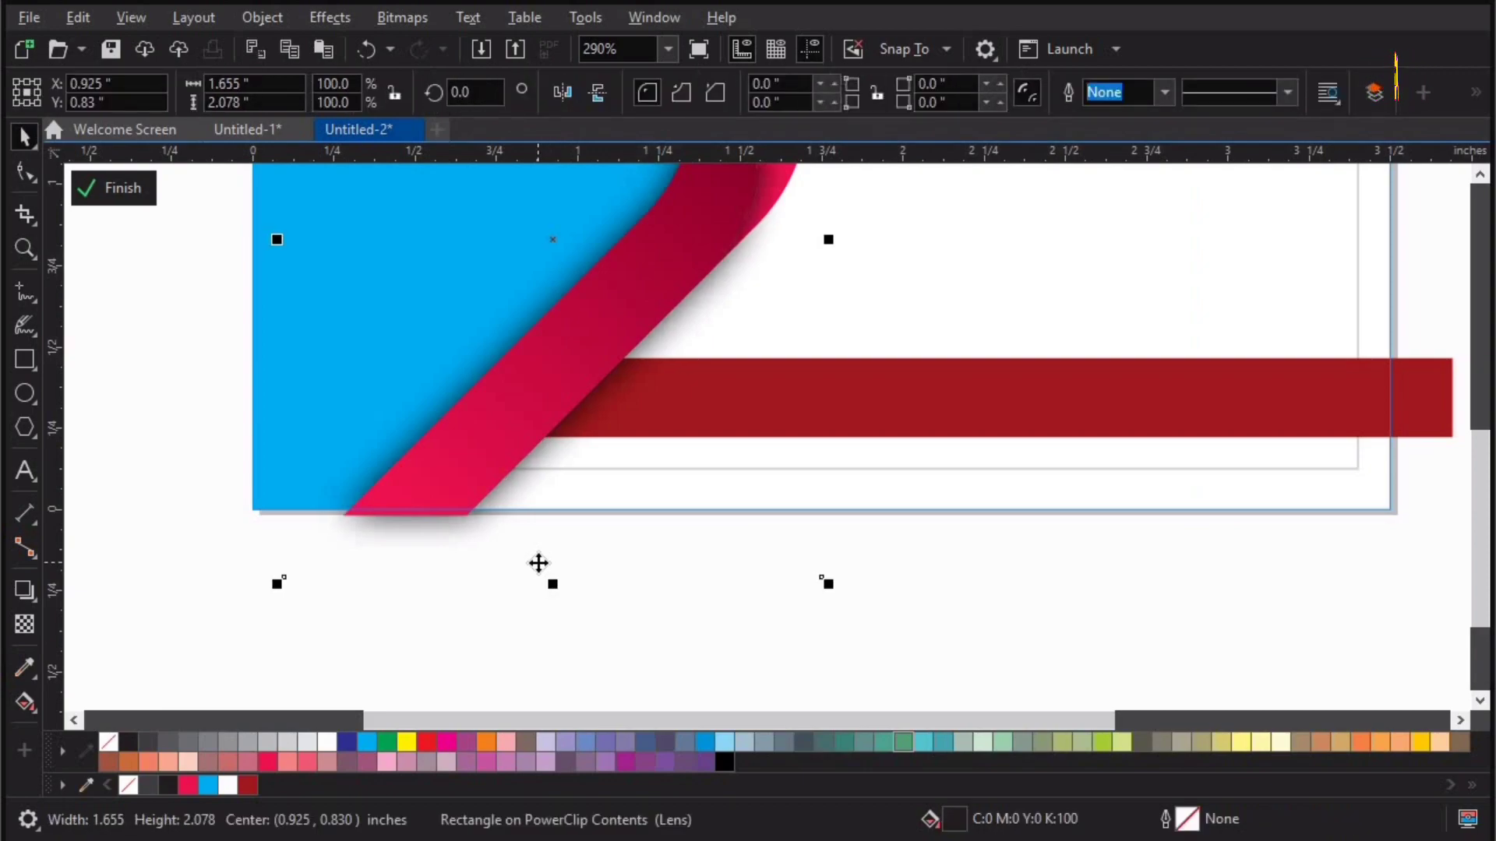
key(Right)
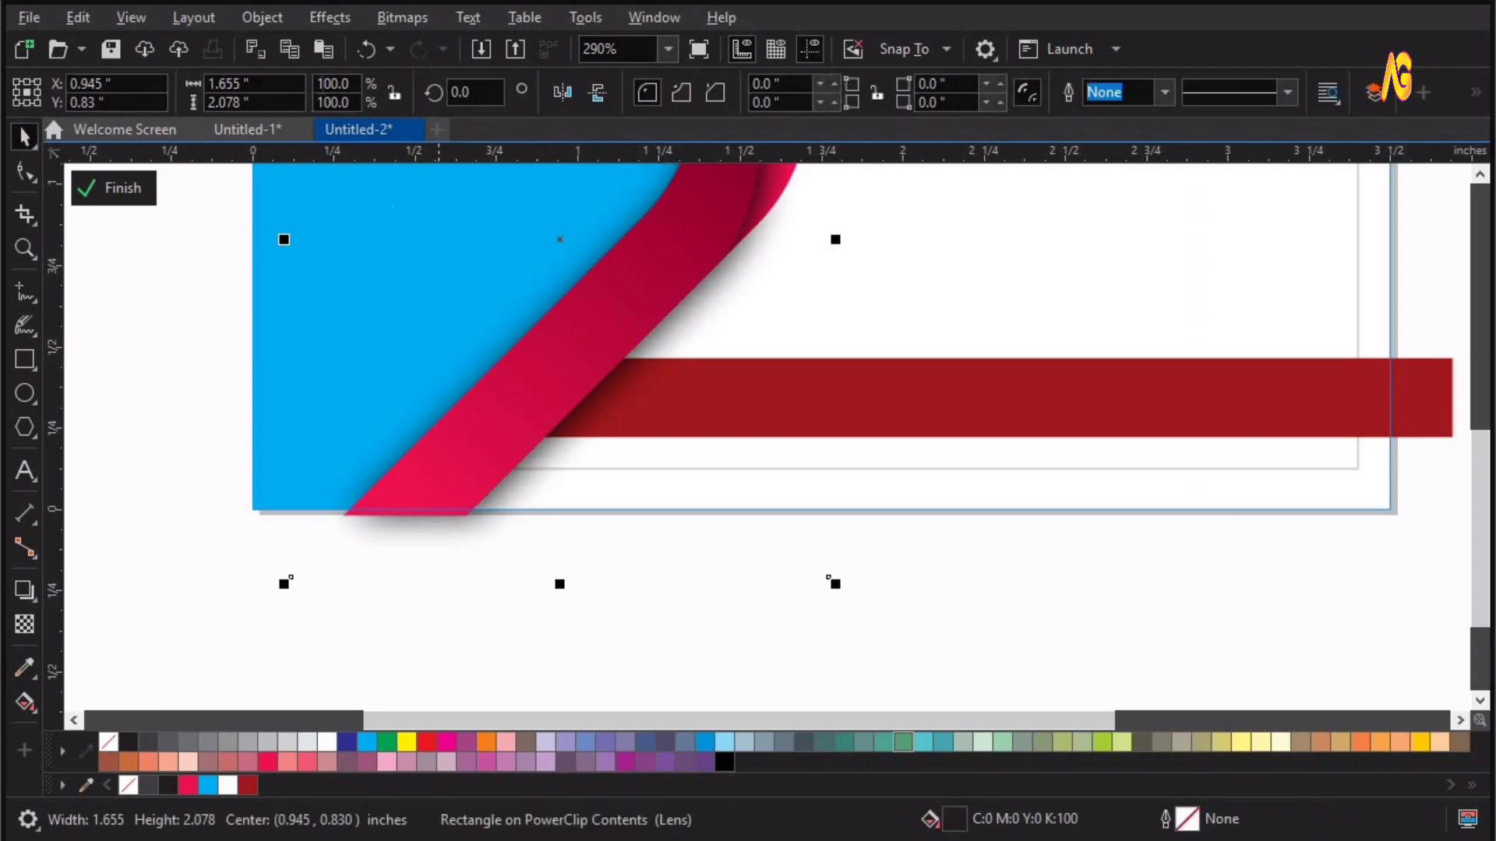
Step: PowerClip the separated shadow inside the dark red bar and finish editing the card frame's contents
click(258, 13)
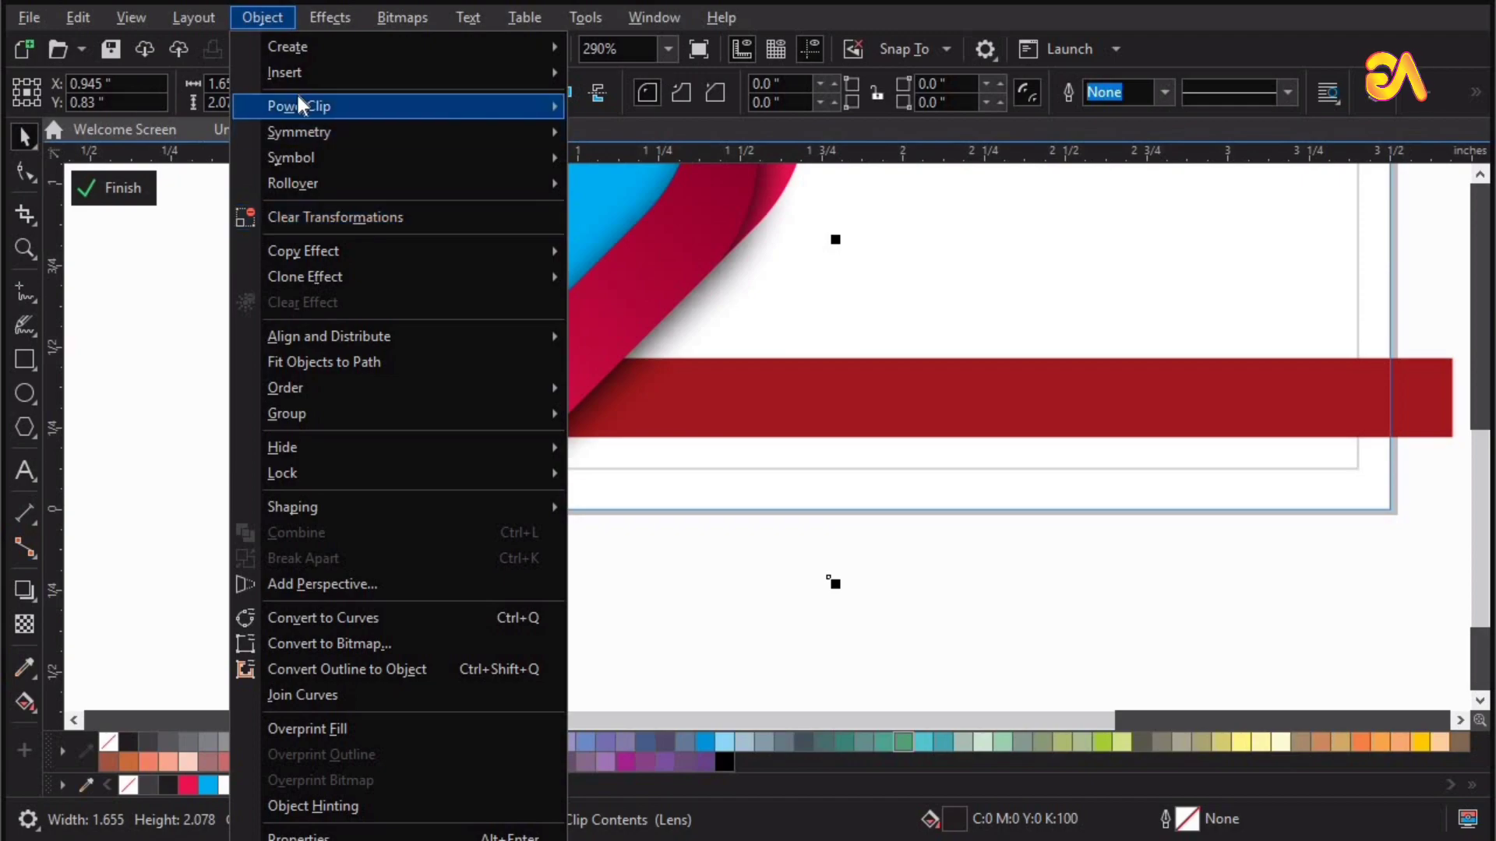
mouse_move(296, 103)
click(604, 109)
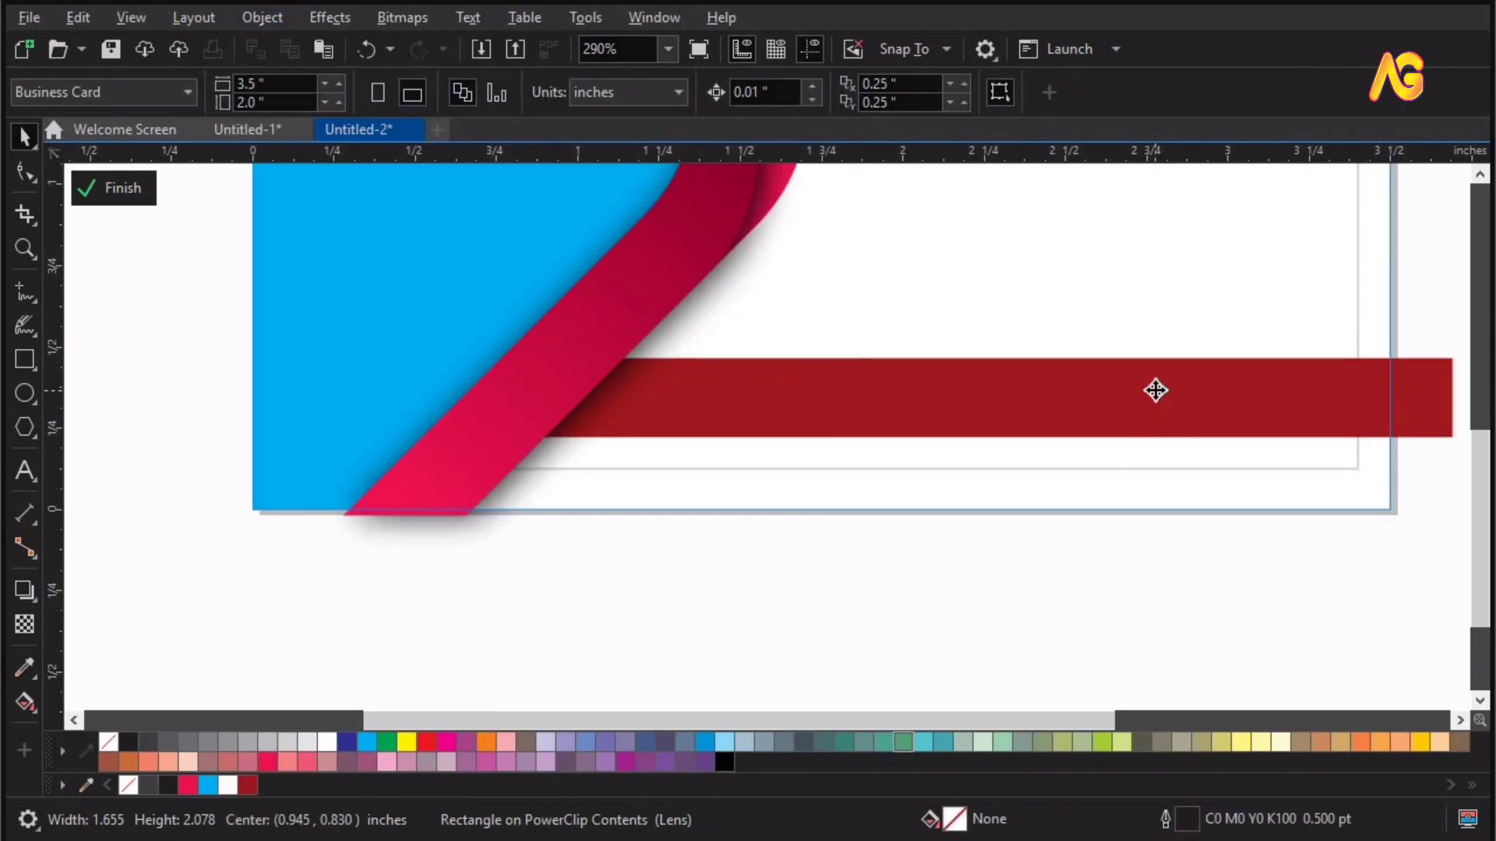
click(1156, 391)
ctrl+click(936, 634)
click(941, 634)
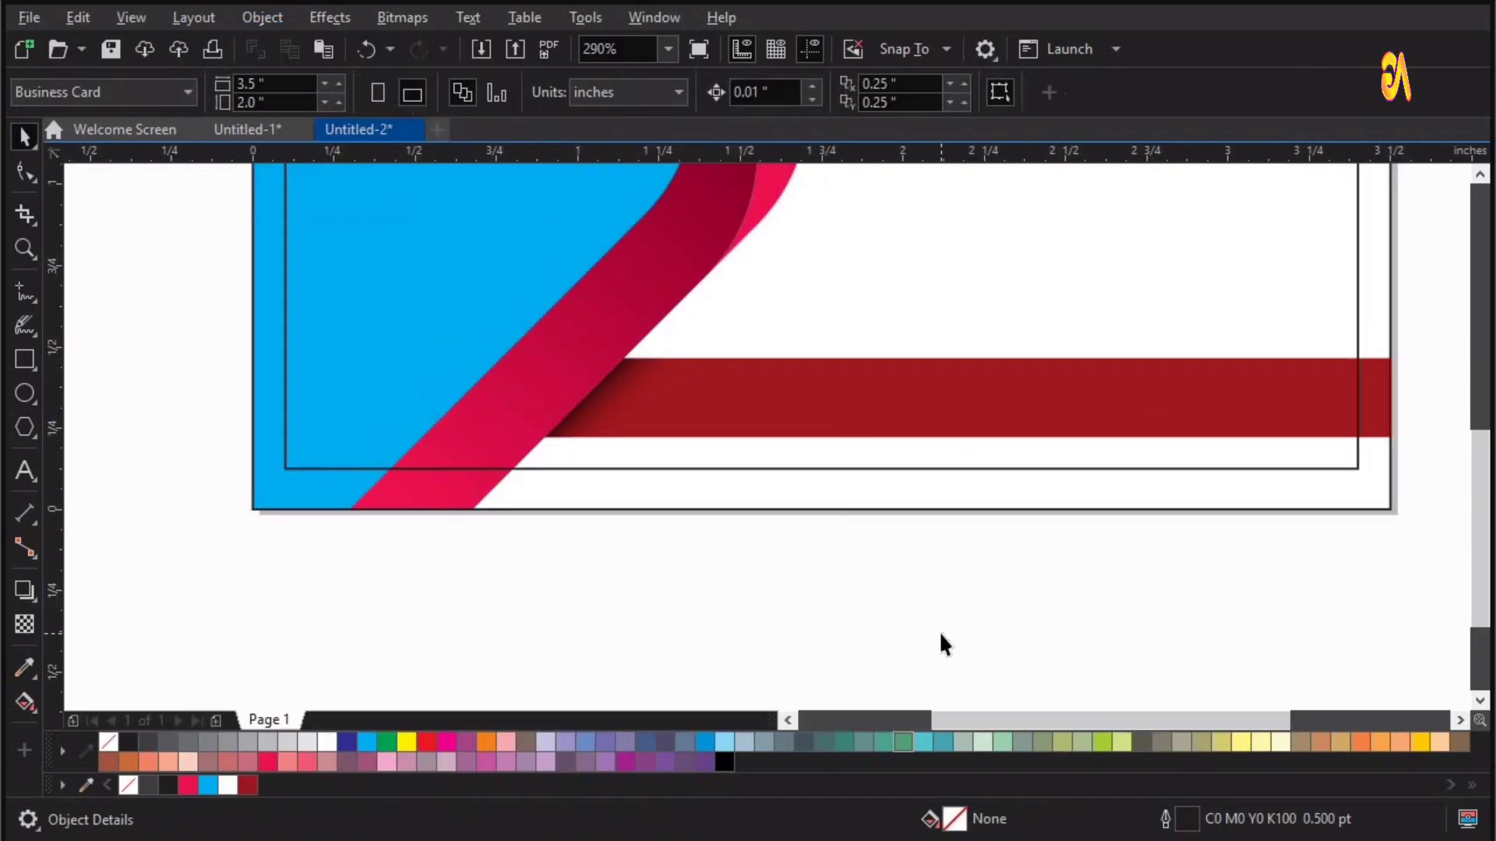
Step: Import the image 200-litre-air-compressor-tank-500x500-removebg-preview at about 0.88 by 0.81 inches and place it on the upper part of the cyan panel
key(shift+F4)
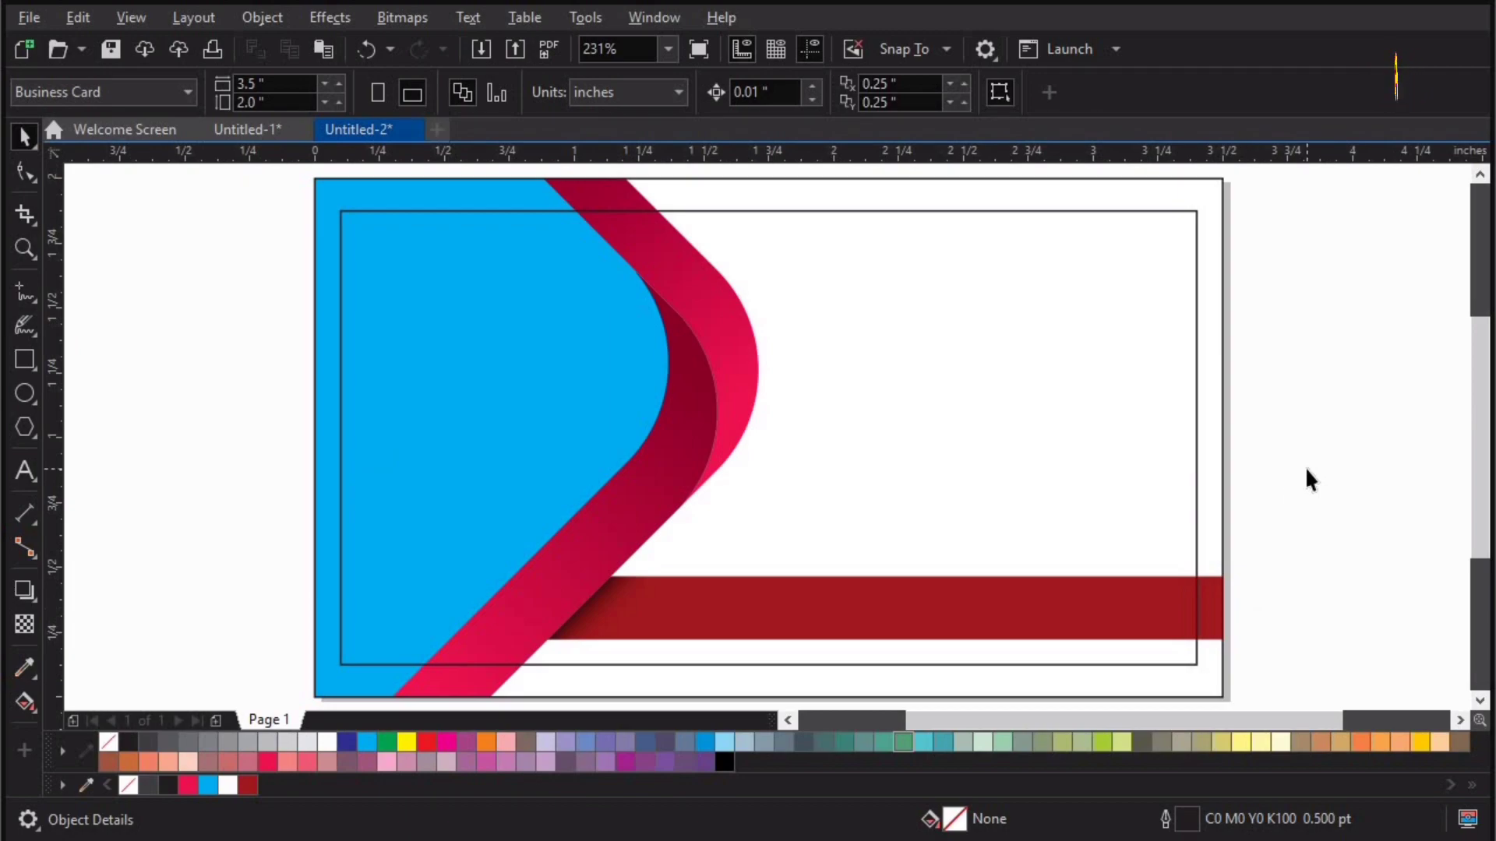
scroll(643, 706, up, 1)
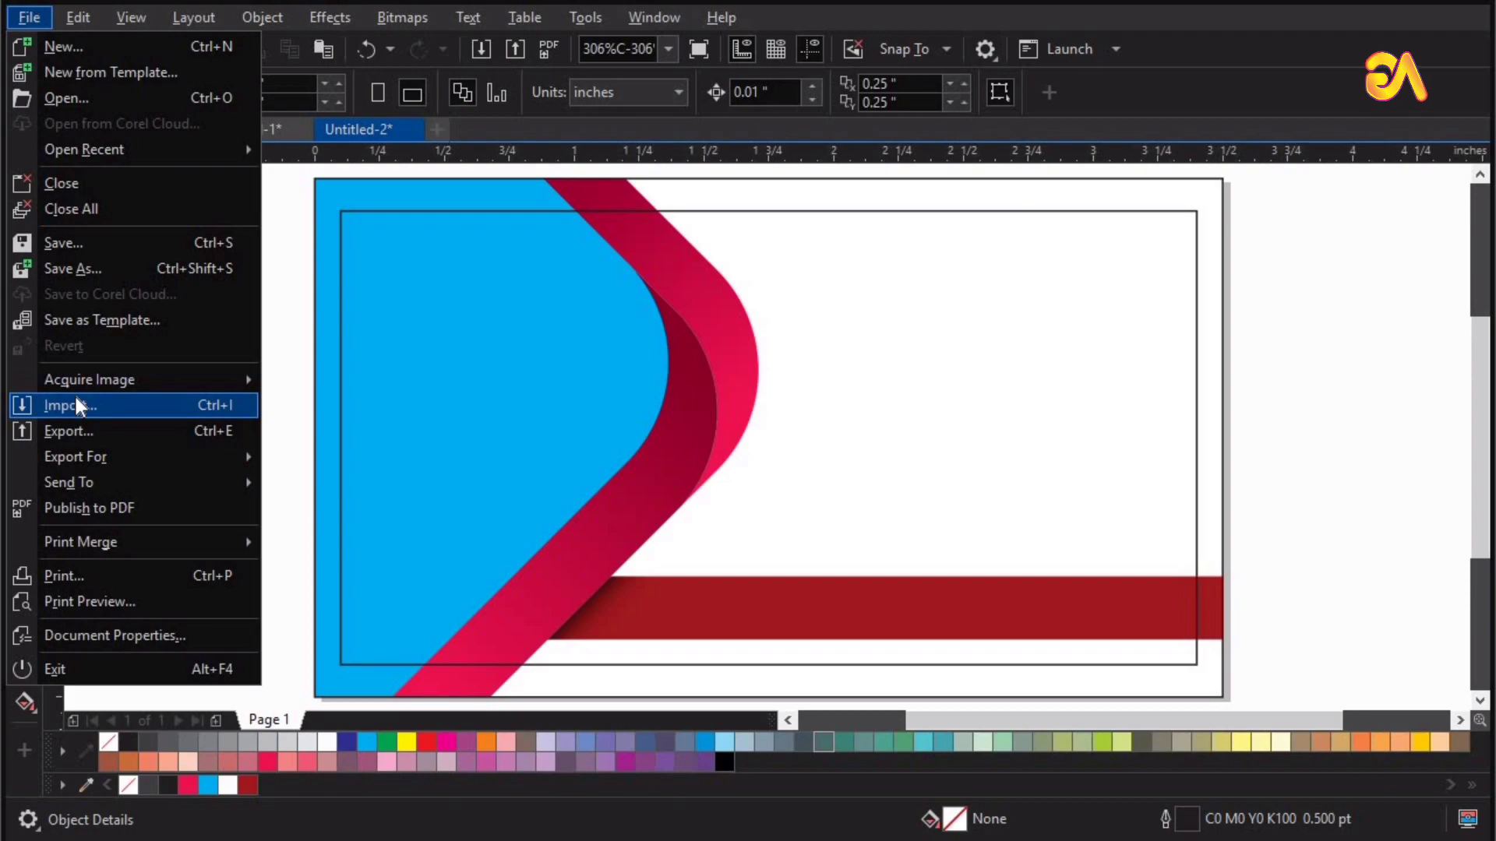
click(78, 397)
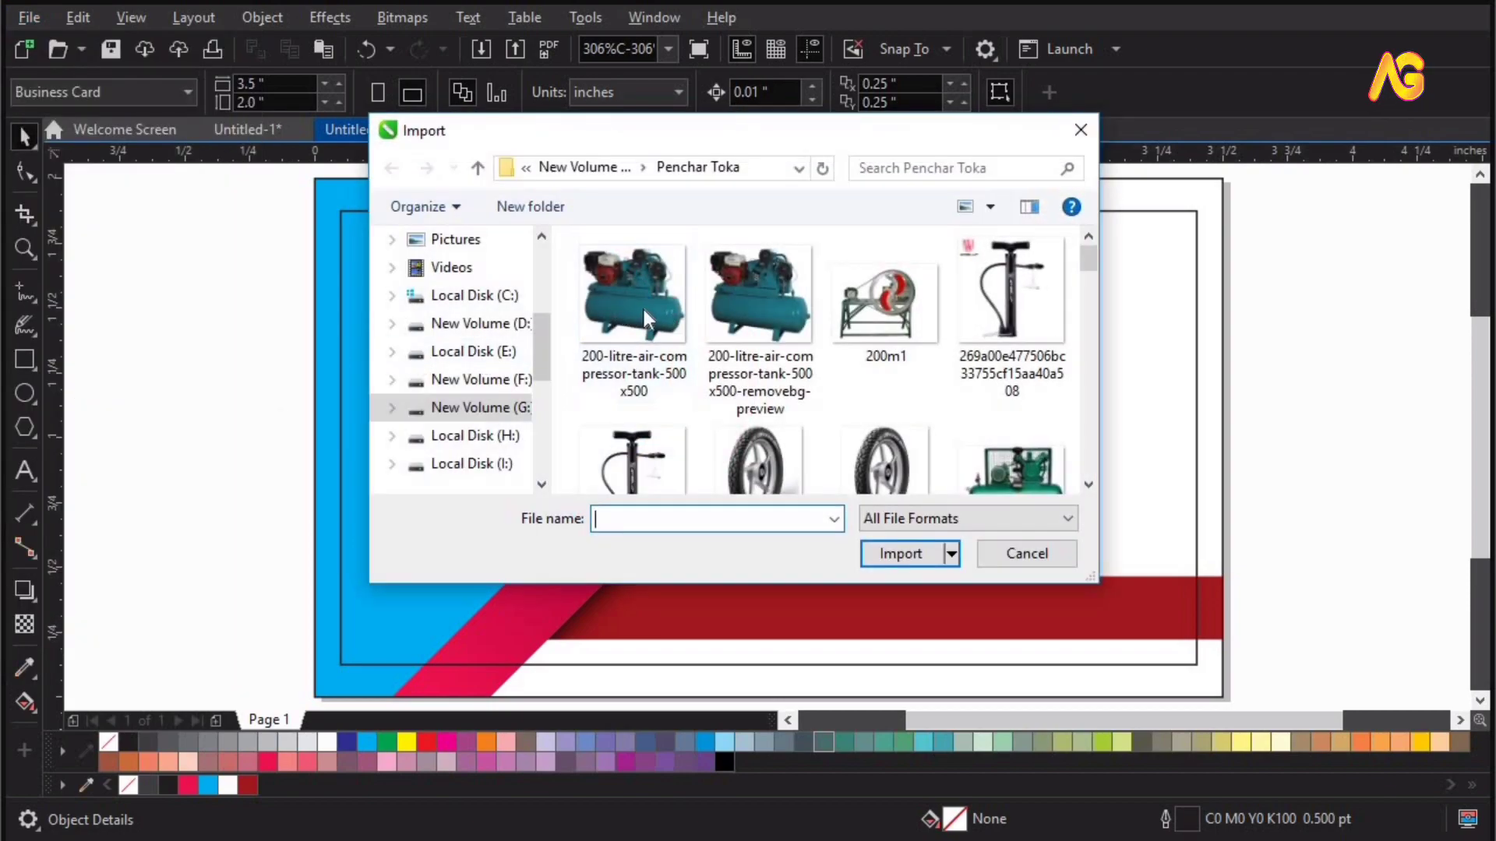
click(754, 288)
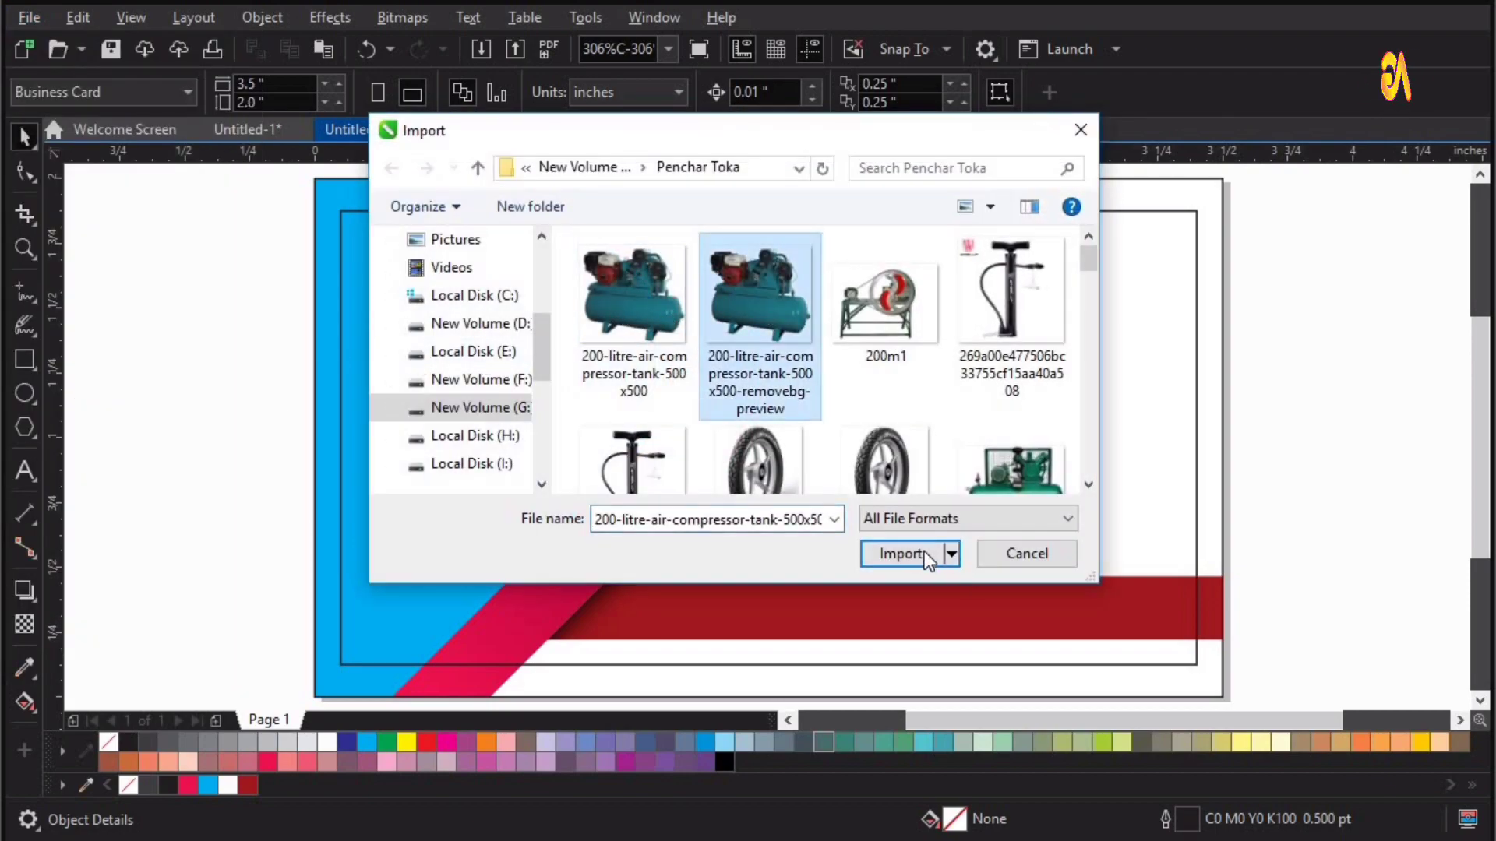
click(927, 554)
drag(172, 234, 404, 477)
drag(260, 350, 424, 344)
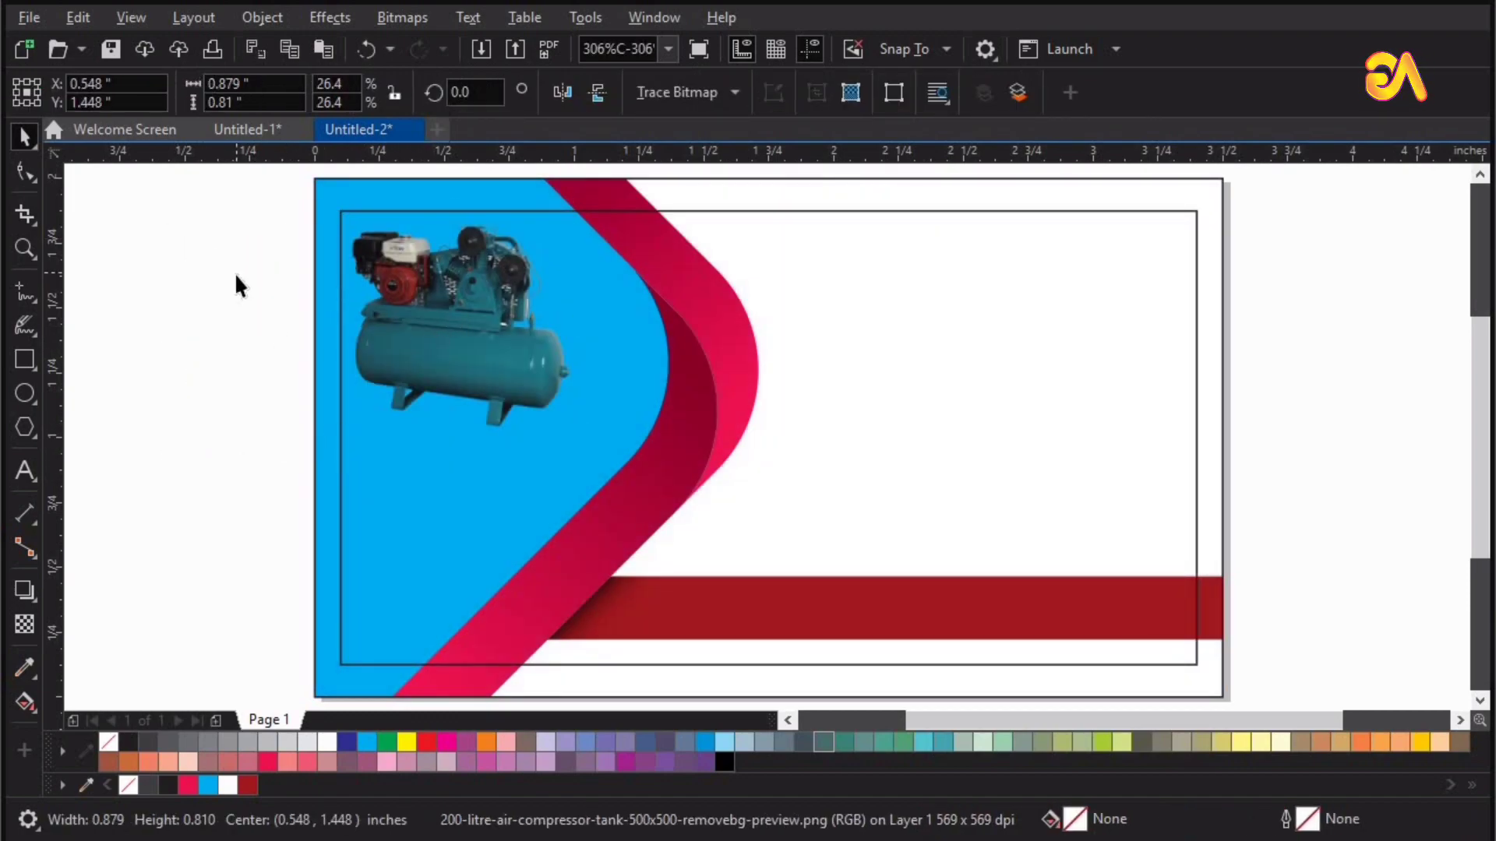
click(1452, 444)
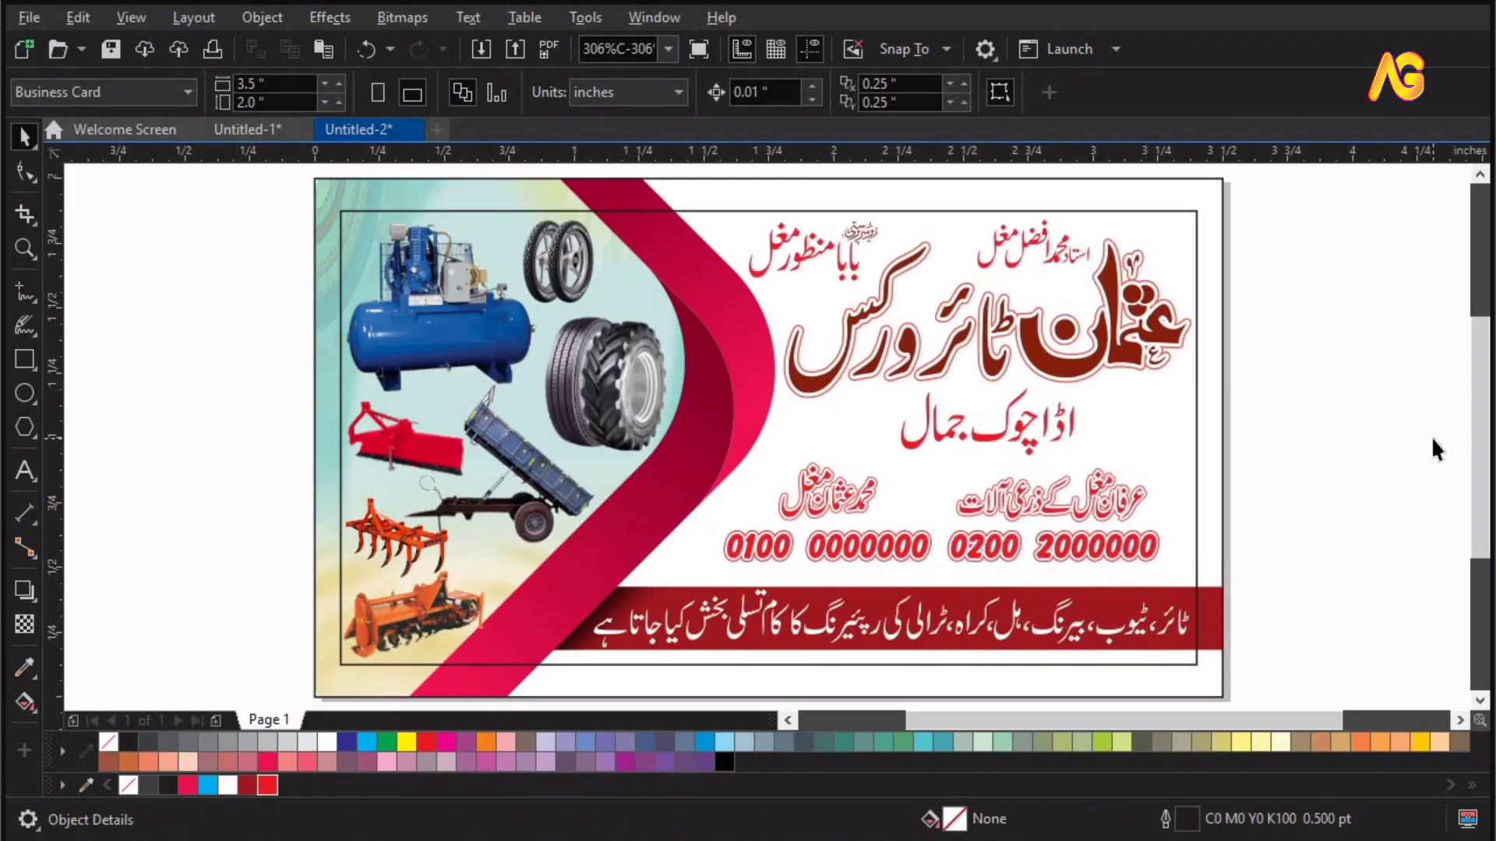
Step: Delete the inner margin guide rectangle and set the card frame's outline colour to red
click(1196, 403)
key(Delete)
click(1210, 375)
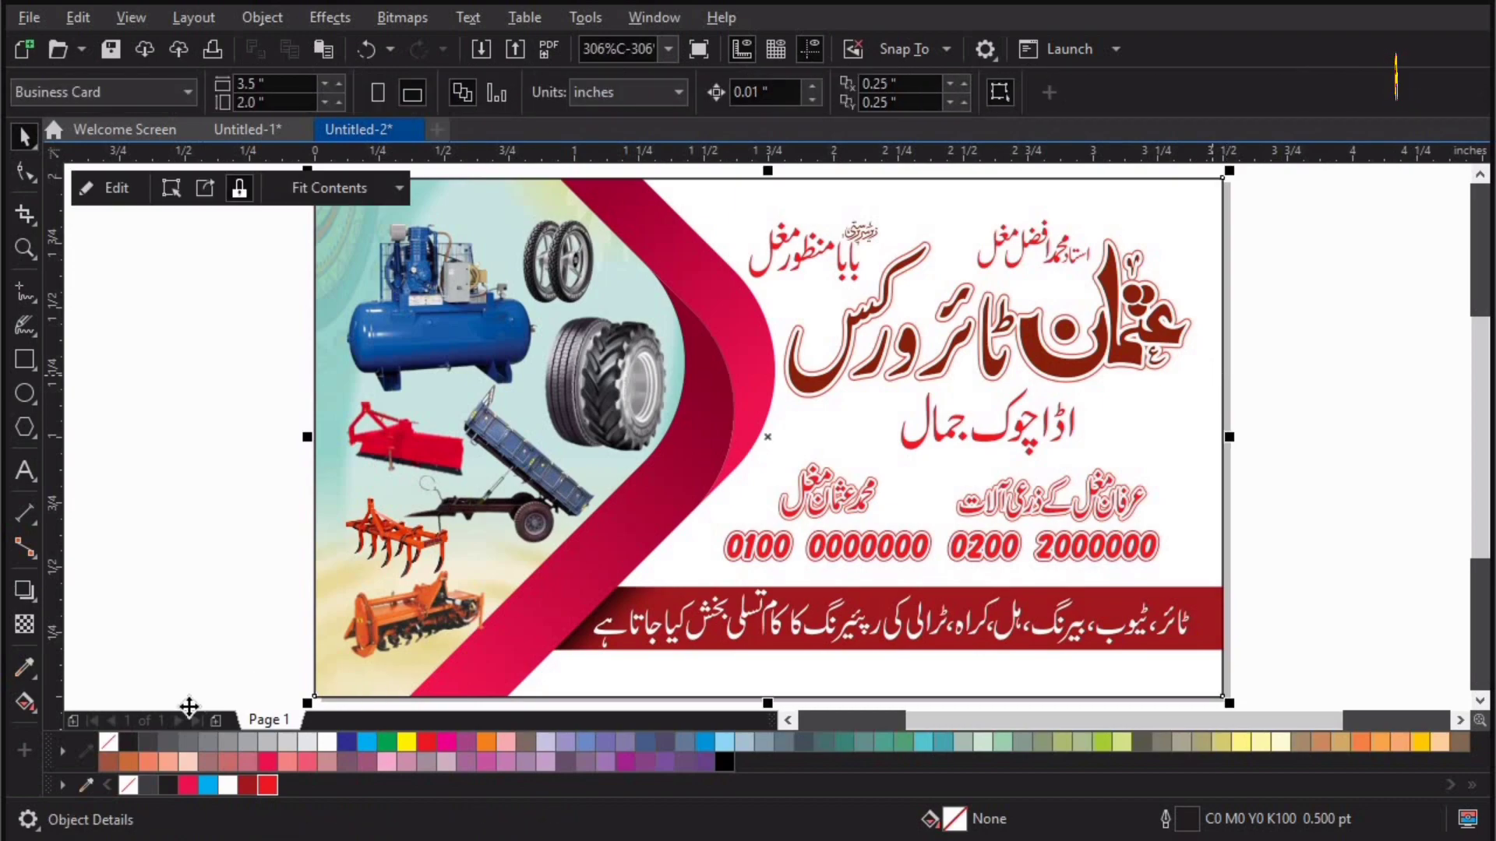
right_click(63, 777)
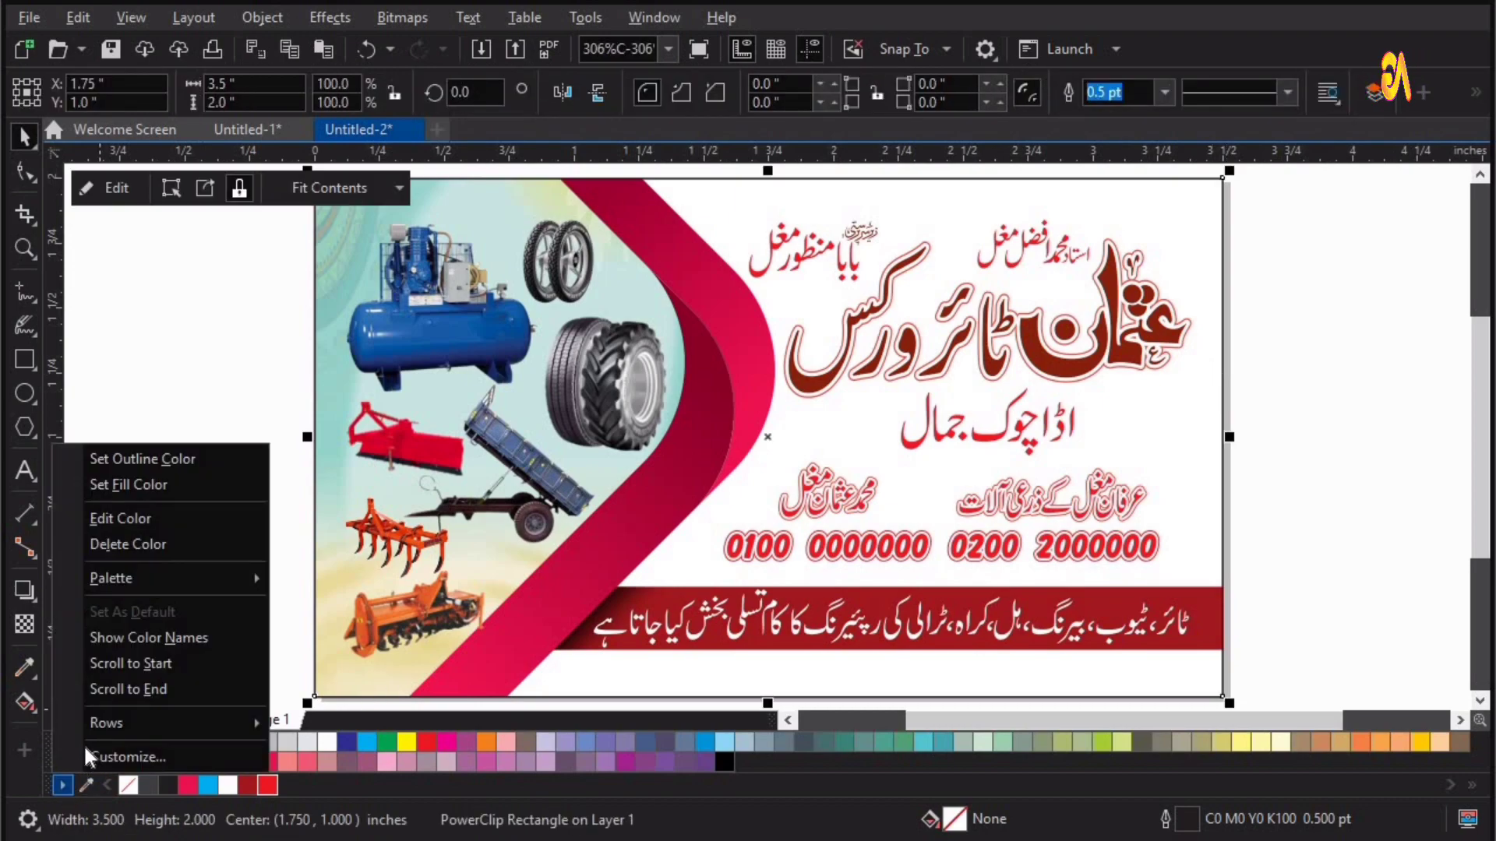
click(104, 460)
click(137, 331)
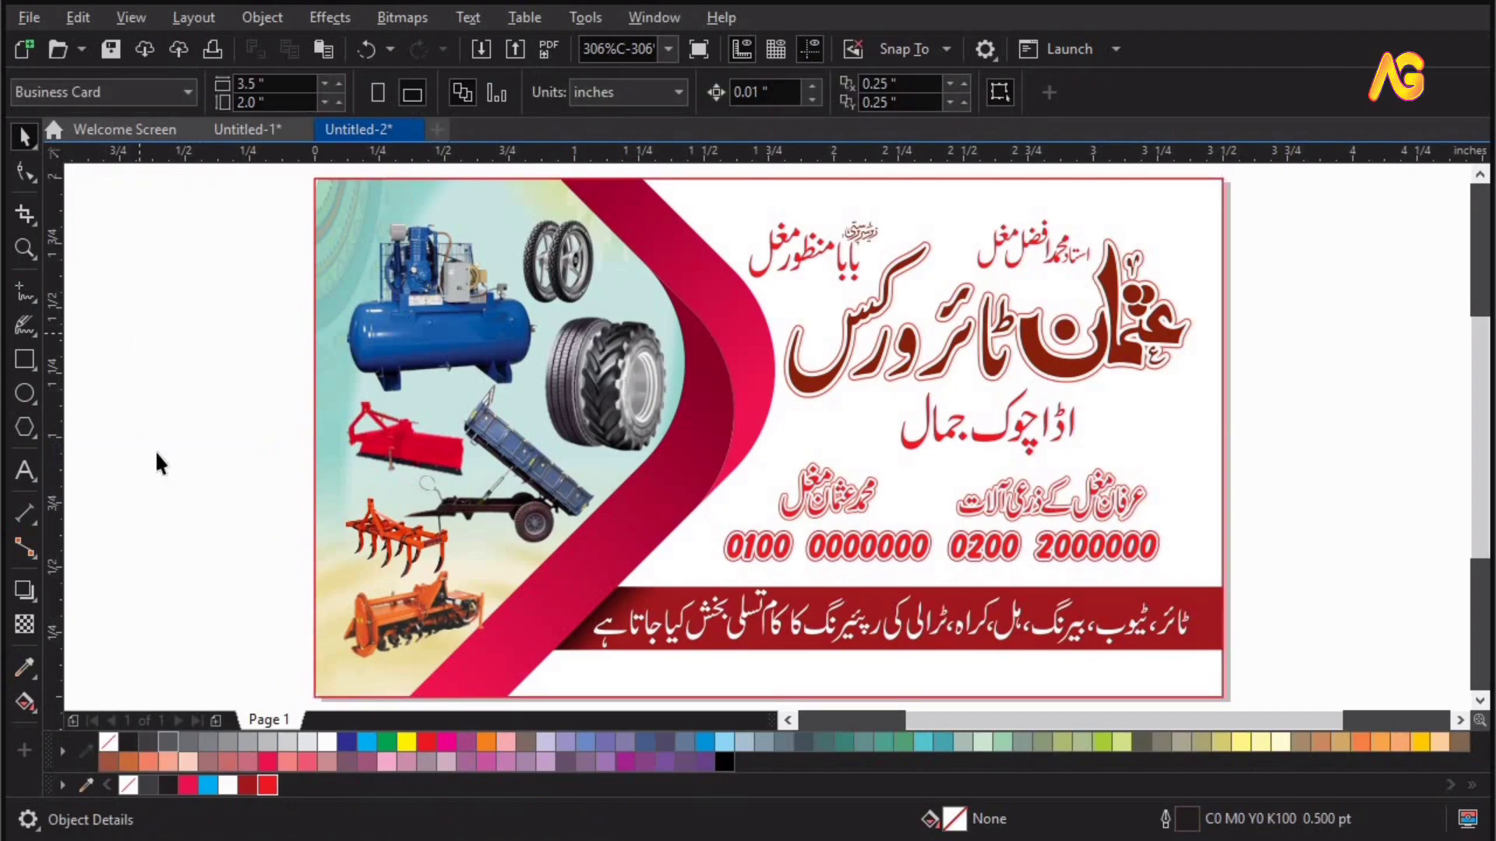